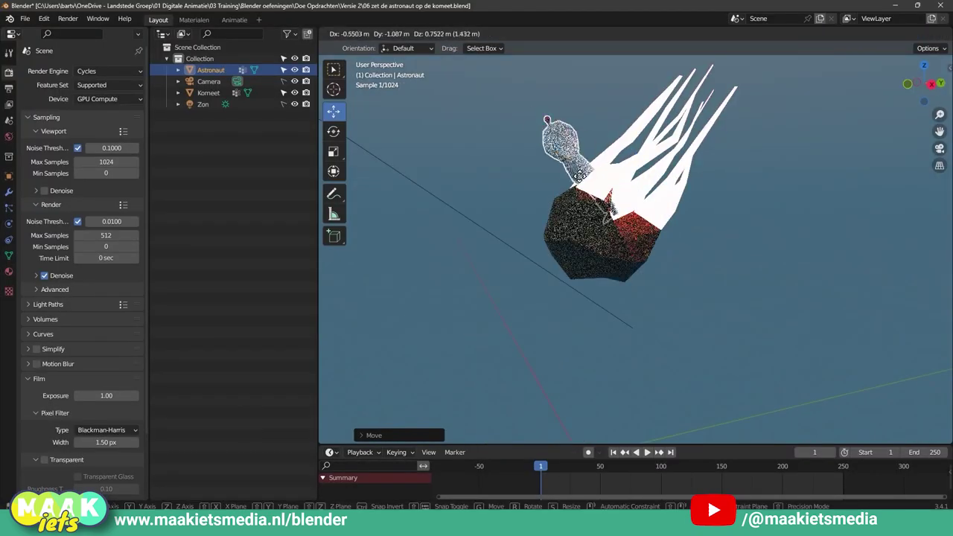
# Step: Orbit the view around the astronaut and the comet to inspect their placement
pyautogui.moveTo(658, 279); pyautogui.dragTo(676, 252, button='middle')
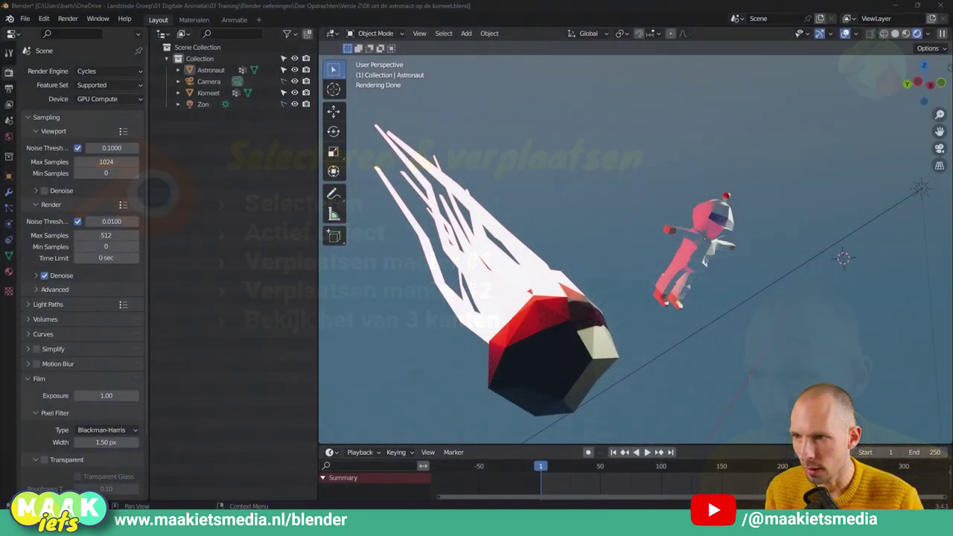
pyautogui.moveTo(525, 291)
pyautogui.mouseDown(button='middle')
pyautogui.moveTo(560, 235)
pyautogui.moveTo(605, 244)
pyautogui.moveTo(615, 211)
pyautogui.moveTo(601, 199)
pyautogui.moveTo(605, 211)
pyautogui.mouseUp(button='middle')
pyautogui.scroll(2, 616, 246)
pyautogui.scroll(2, 617, 251)
pyautogui.scroll(2, 617, 257)
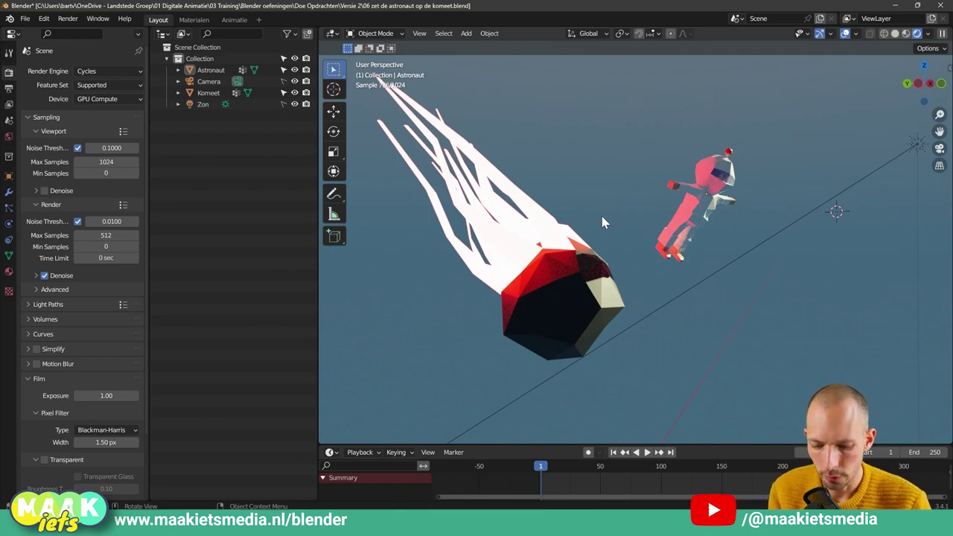
pyautogui.moveTo(565, 197)
pyautogui.mouseDown()
pyautogui.moveTo(645, 218)
pyautogui.moveTo(698, 184)
pyautogui.mouseUp()
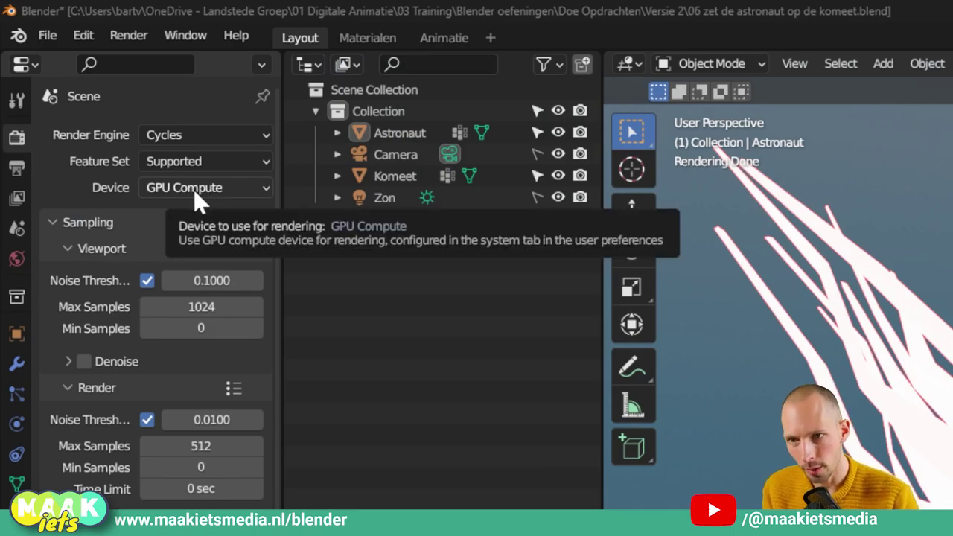
# Step: Switch the render engine to Eevee and orbit to view the comet and astronaut
pyautogui.click(88, 37)
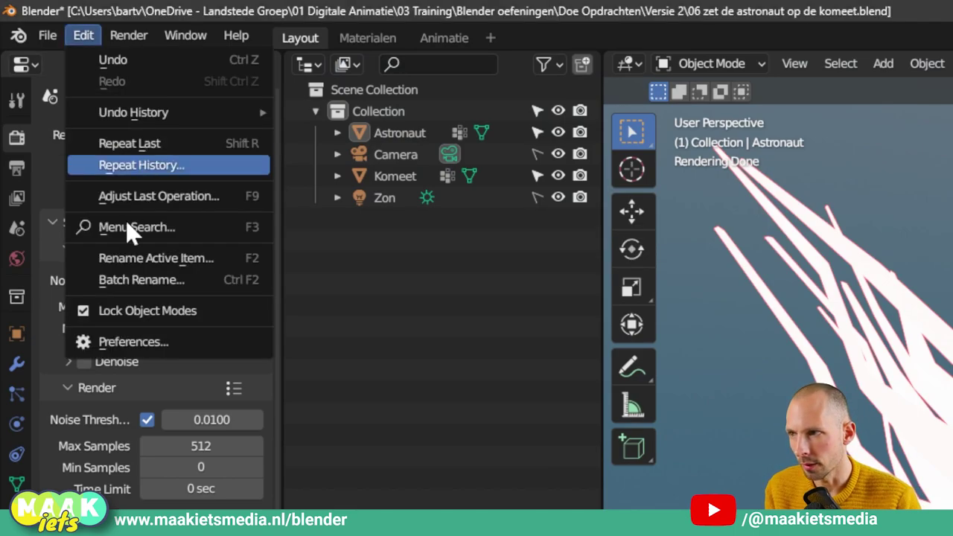
pyautogui.click(265, 335)
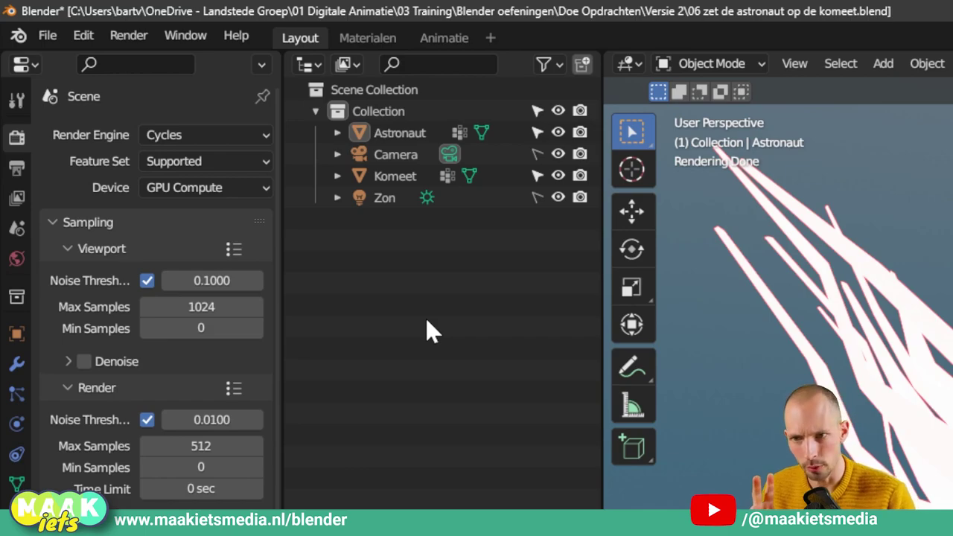
pyautogui.click(212, 132)
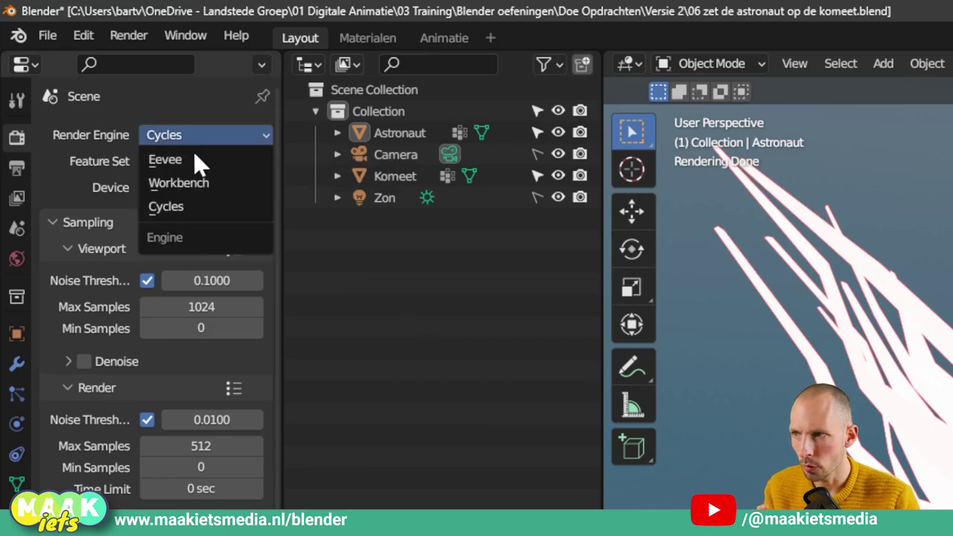
pyautogui.click(182, 165)
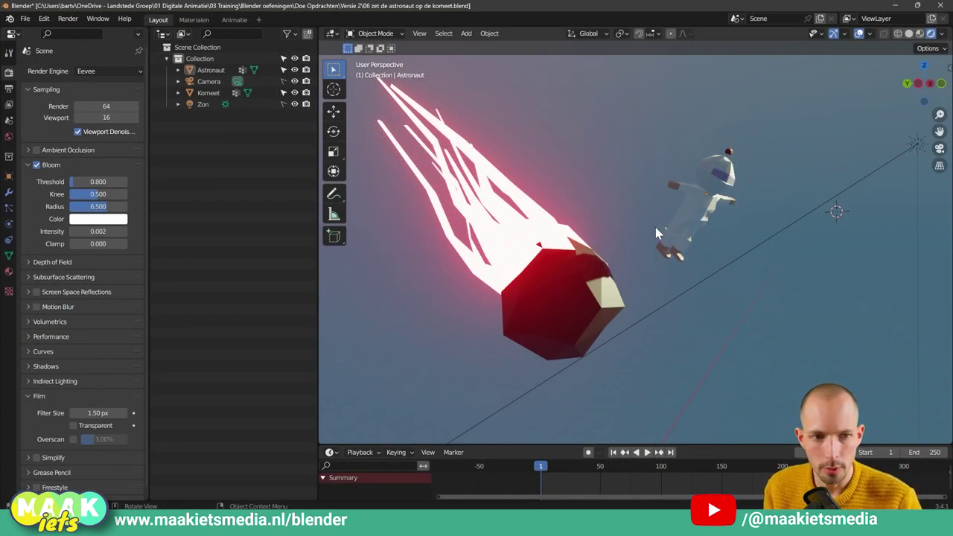
pyautogui.moveTo(663, 212); pyautogui.dragTo(652, 234, button='middle')
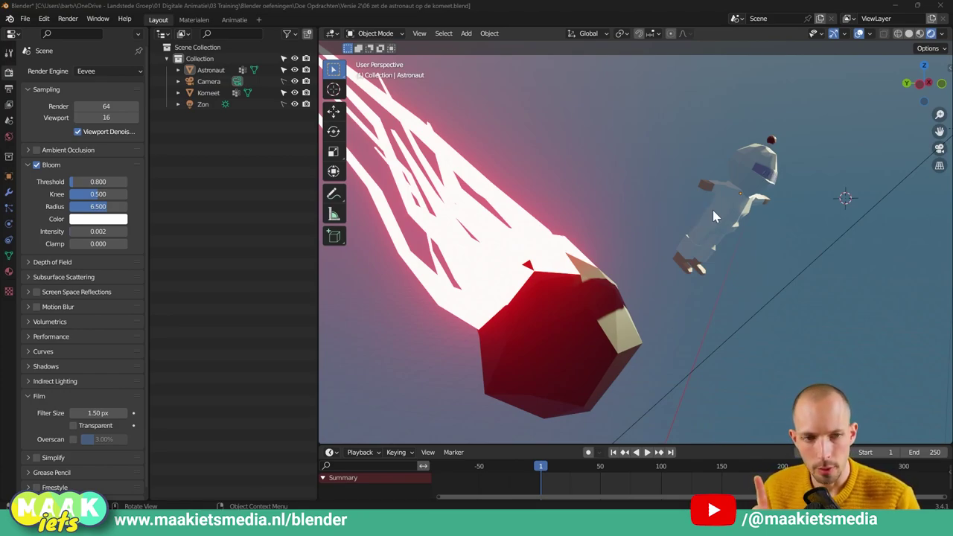
pyautogui.moveTo(712, 210); pyautogui.dragTo(702, 202, button='middle')
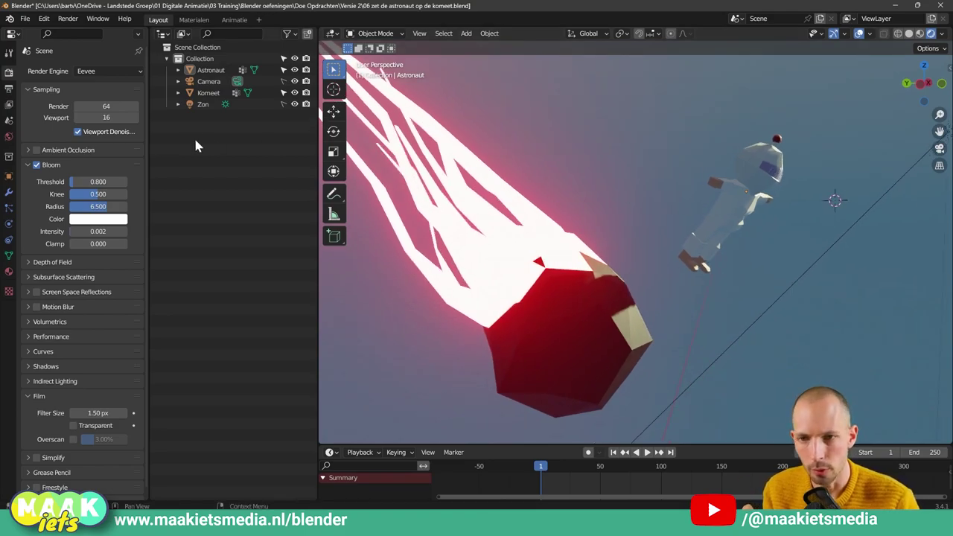
# Step: Set the render engine back to Cycles, then switch viewport shading to Solid
pyautogui.click(115, 73)
pyautogui.click(107, 111)
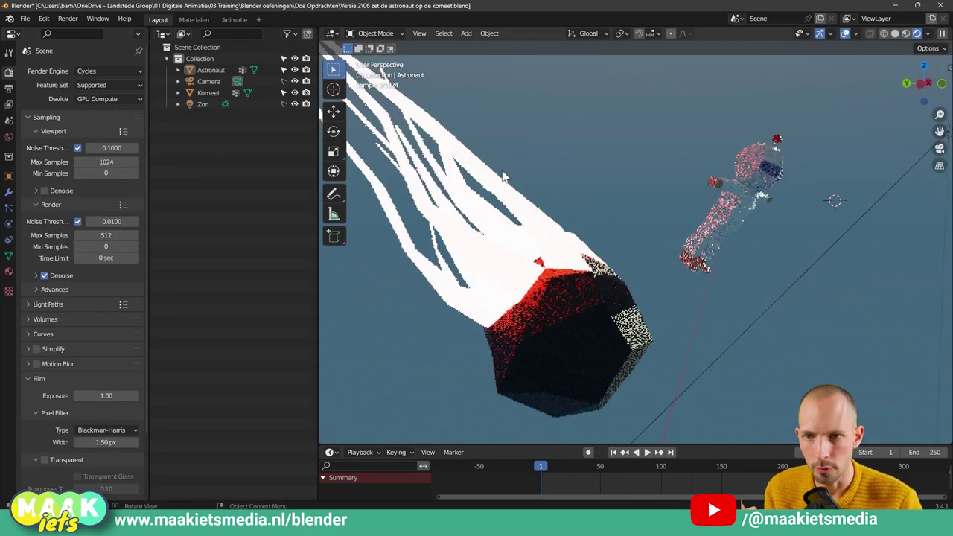
pyautogui.moveTo(707, 216)
pyautogui.mouseDown(button='middle')
pyautogui.moveTo(666, 211)
pyautogui.moveTo(700, 216)
pyautogui.moveTo(659, 227)
pyautogui.mouseUp(button='middle')
pyautogui.scroll(-3, 699, 216)
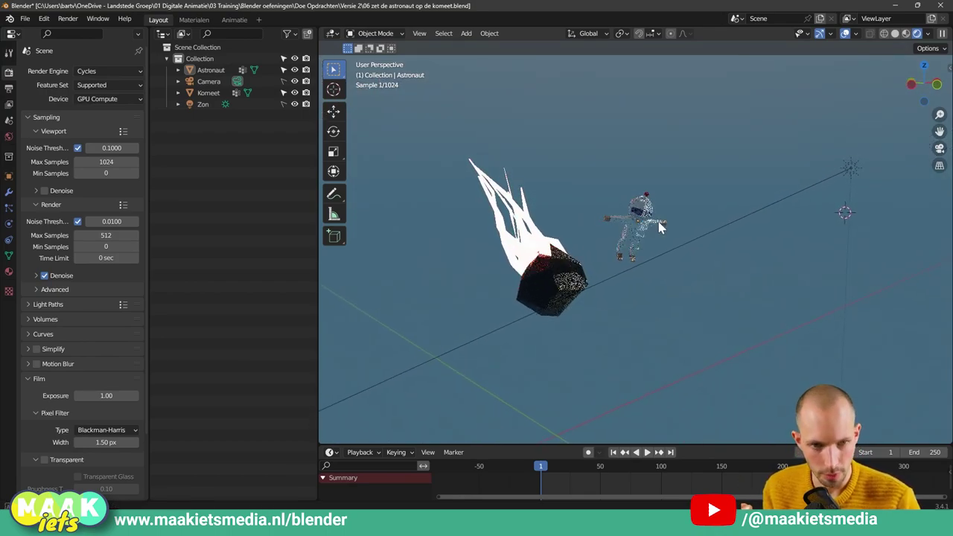
pyautogui.click(895, 35)
pyautogui.scroll(3, 692, 253)
pyautogui.click(605, 238)
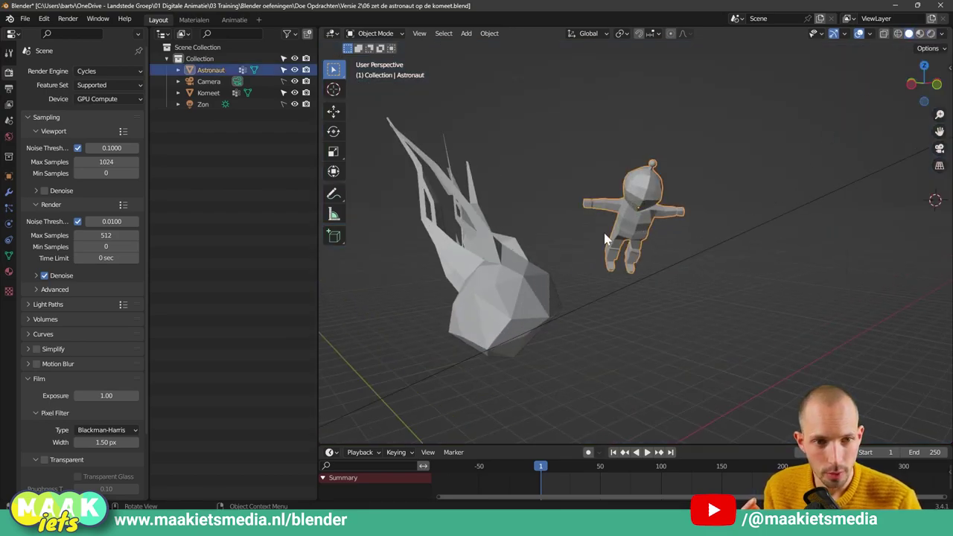
pyautogui.moveTo(498, 279)
pyautogui.mouseDown(button='middle')
pyautogui.moveTo(519, 285)
pyautogui.moveTo(494, 265)
pyautogui.moveTo(494, 276)
pyautogui.moveTo(525, 255)
pyautogui.mouseUp(button='middle')
pyautogui.scroll(2, 535, 239)
pyautogui.scroll(2, 519, 254)
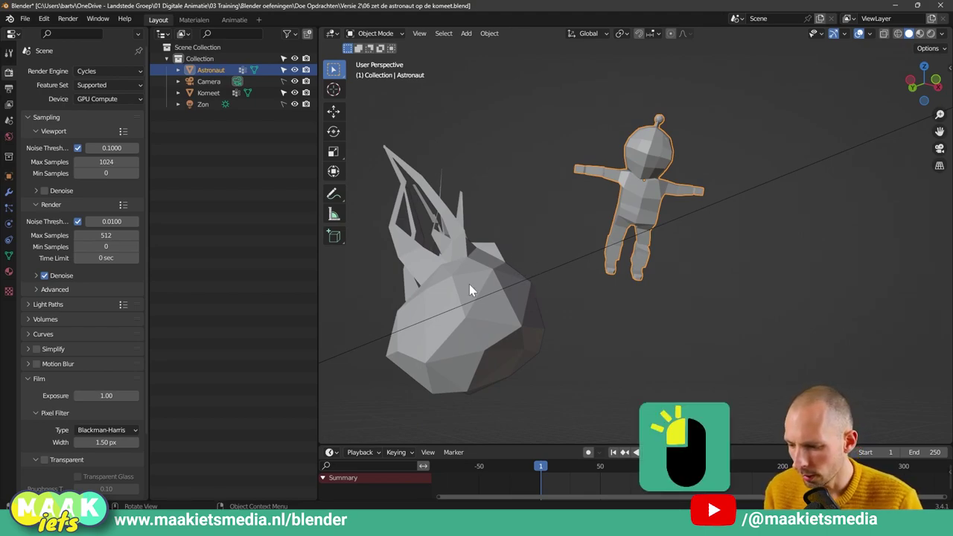
pyautogui.click(435, 301)
pyautogui.keyDown('shift'); pyautogui.click(637, 218); pyautogui.keyUp('shift')
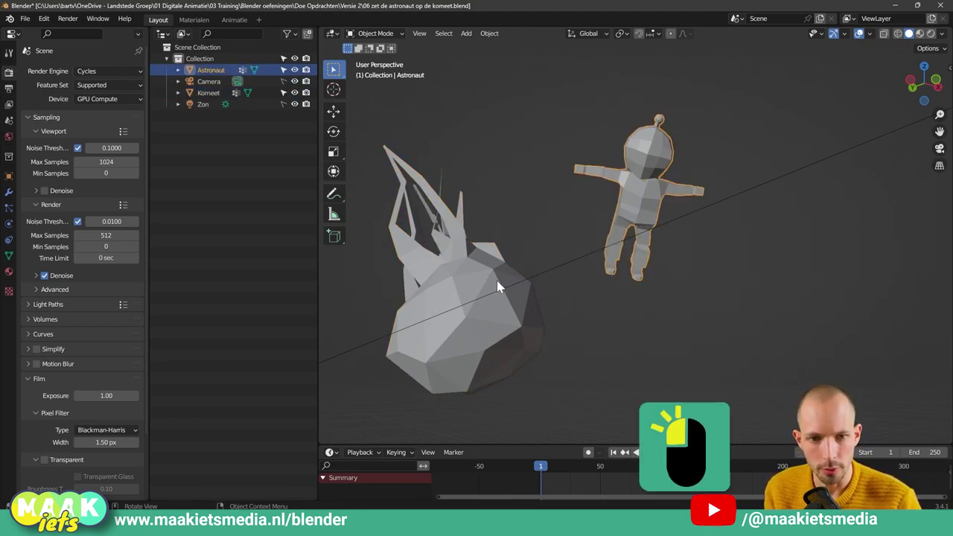
pyautogui.click(497, 282)
pyautogui.click(632, 210)
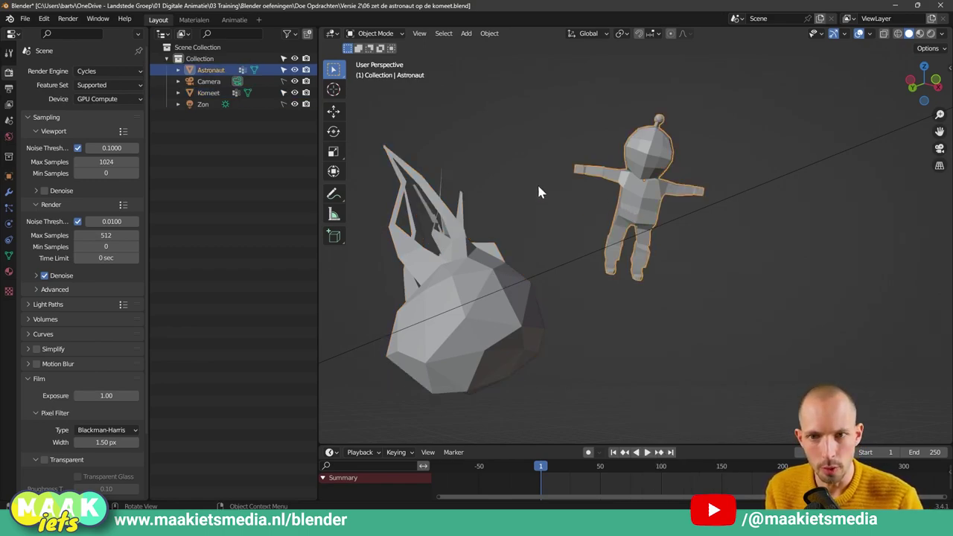
pyautogui.click(447, 254)
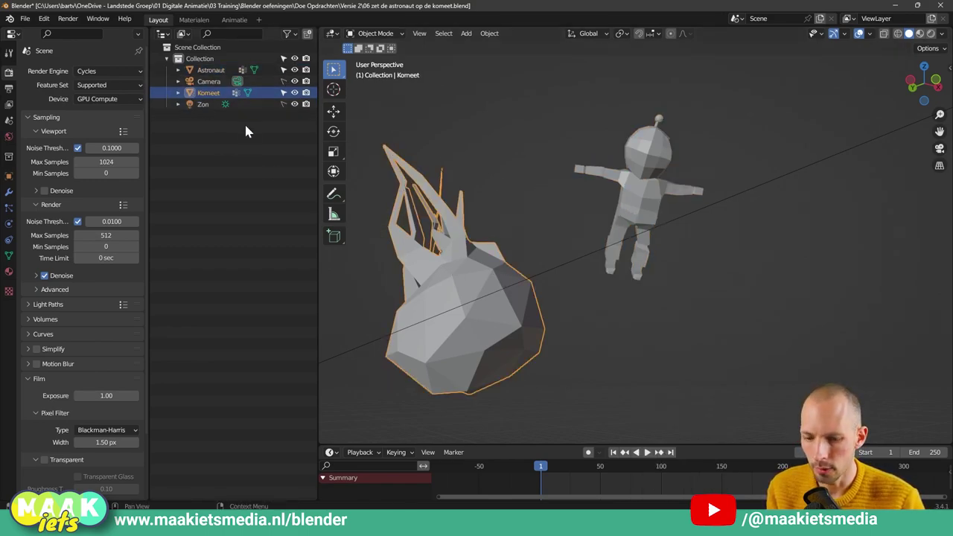
pyautogui.click(610, 194)
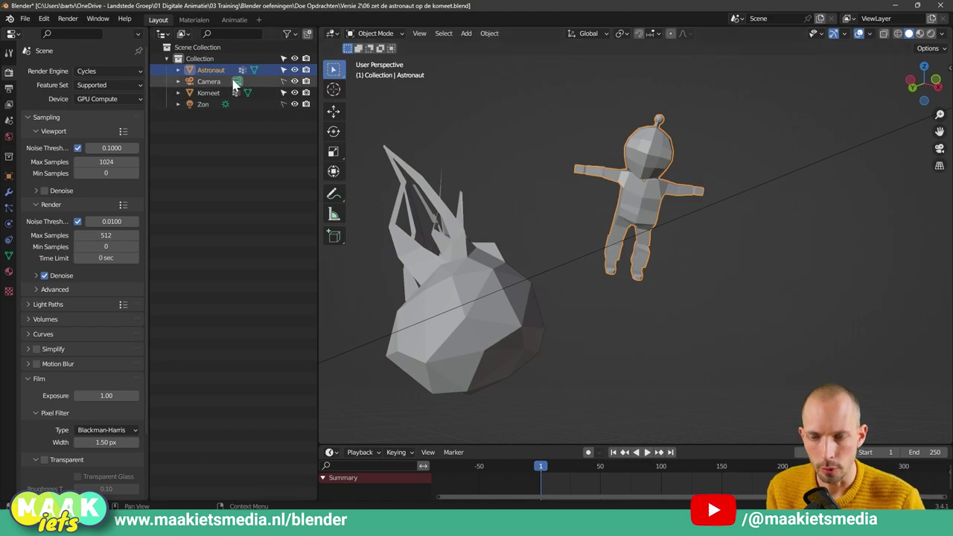
pyautogui.click(503, 266)
pyautogui.click(640, 204)
pyautogui.click(473, 278)
pyautogui.click(637, 192)
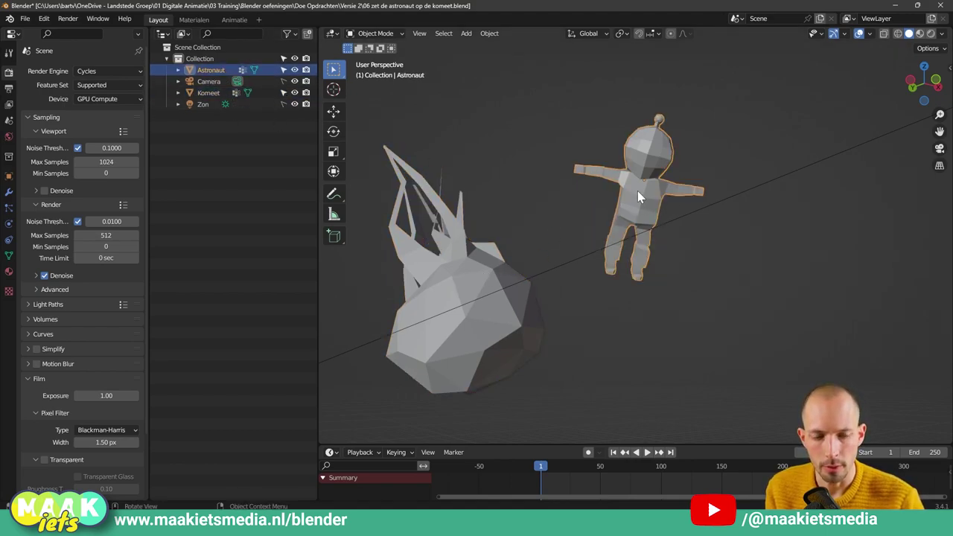
pyautogui.click(484, 287)
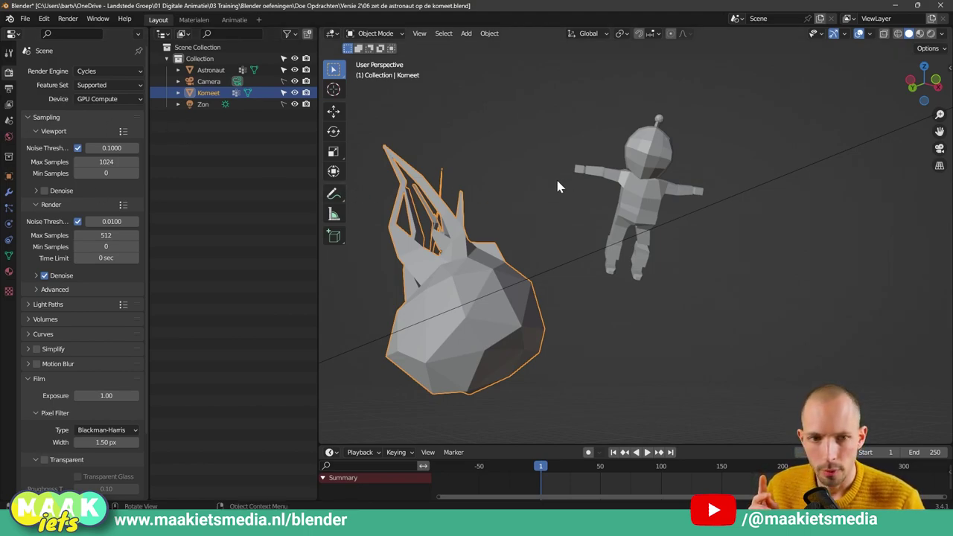
pyautogui.click(640, 199)
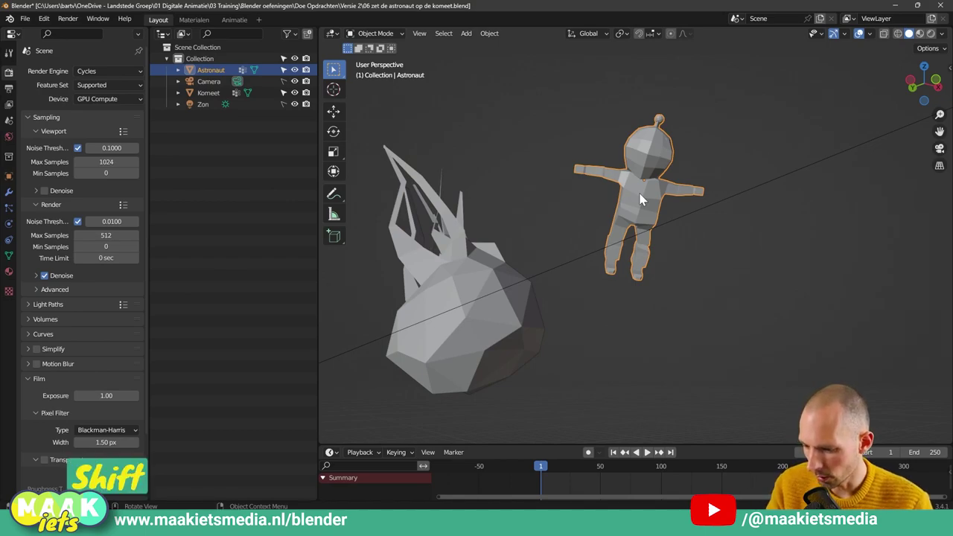
pyautogui.keyDown('shift'); pyautogui.click(640, 198); pyautogui.keyUp('shift')
pyautogui.keyDown('shift'); pyautogui.click(471, 289); pyautogui.keyUp('shift')
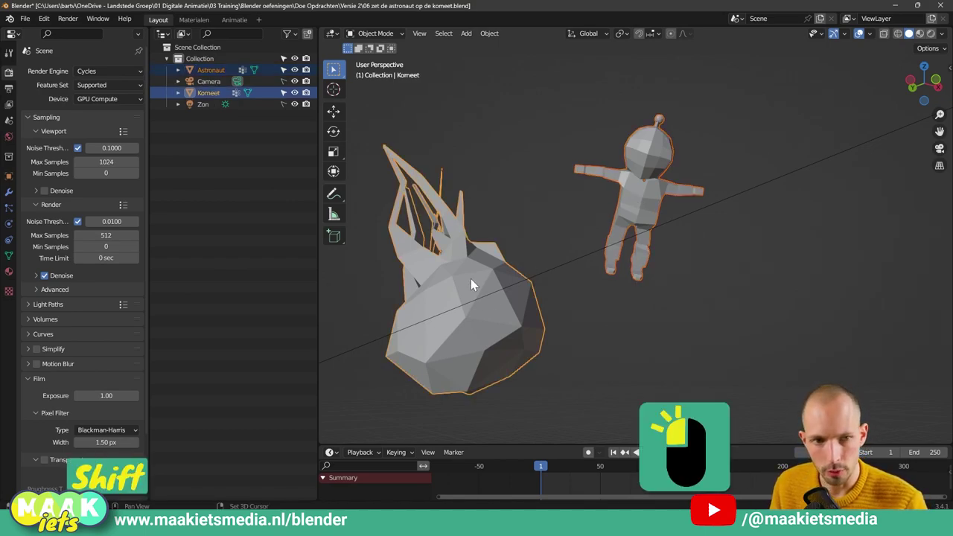
pyautogui.moveTo(471, 285)
pyautogui.mouseDown(button='middle')
pyautogui.moveTo(496, 276)
pyautogui.moveTo(489, 271)
pyautogui.moveTo(532, 205)
pyautogui.mouseUp(button='middle')
pyautogui.click(557, 169)
pyautogui.click(655, 219)
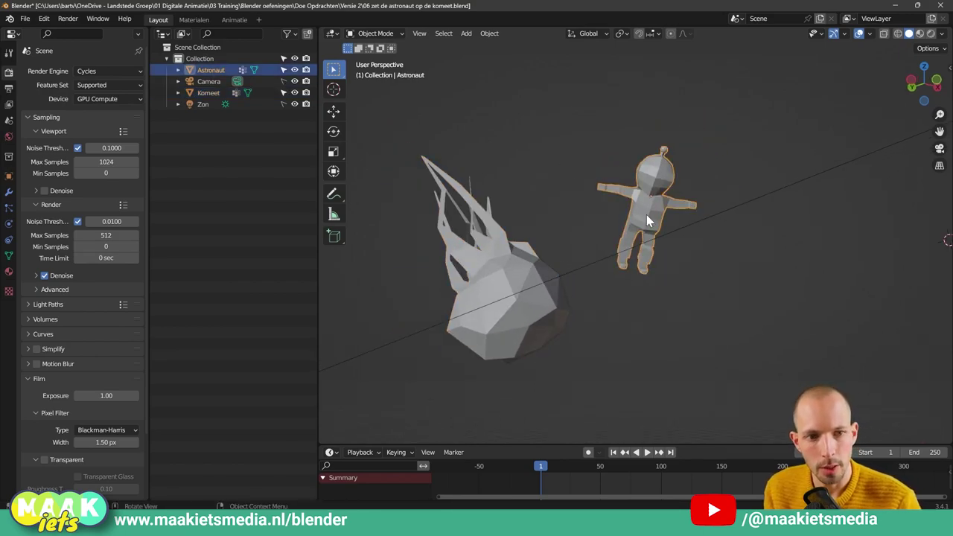
pyautogui.moveTo(633, 221)
pyautogui.mouseDown(button='middle')
pyautogui.moveTo(615, 221)
pyautogui.moveTo(617, 233)
pyautogui.moveTo(635, 231)
pyautogui.moveTo(563, 219)
pyautogui.moveTo(607, 214)
pyautogui.mouseUp(button='middle')
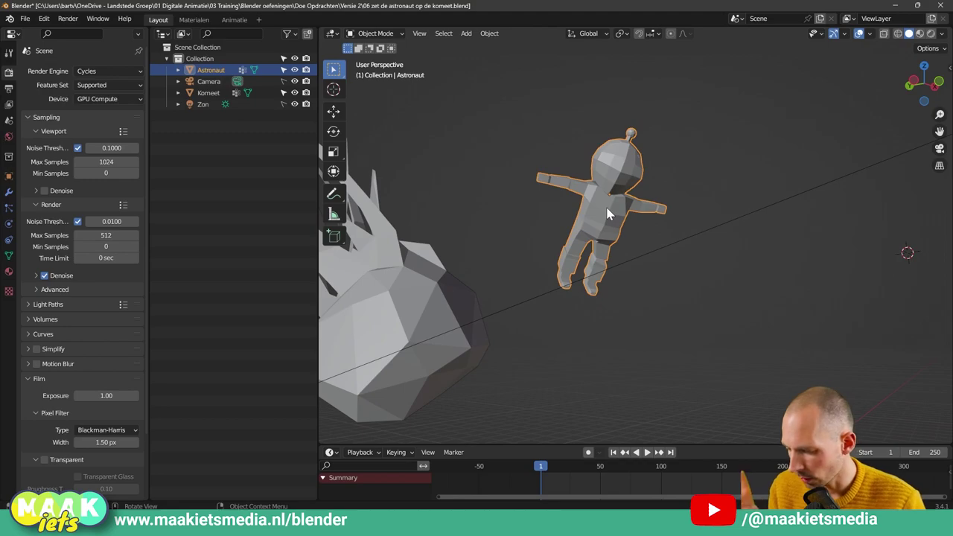
# Step: Duplicate the astronaut twice with Shift+D, placing the copies to its right
pyautogui.hotkey('shift', 'd')
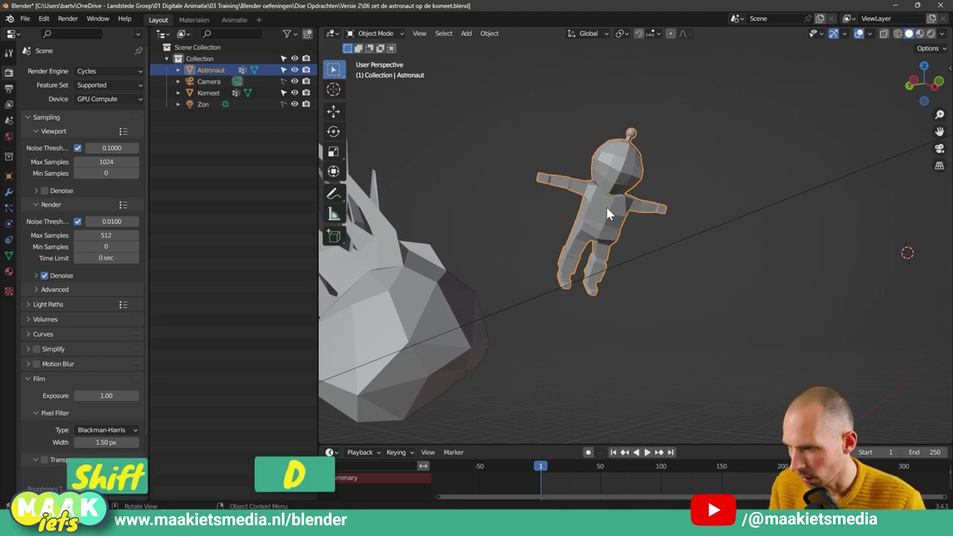
pyautogui.click(651, 145)
pyautogui.click(623, 180)
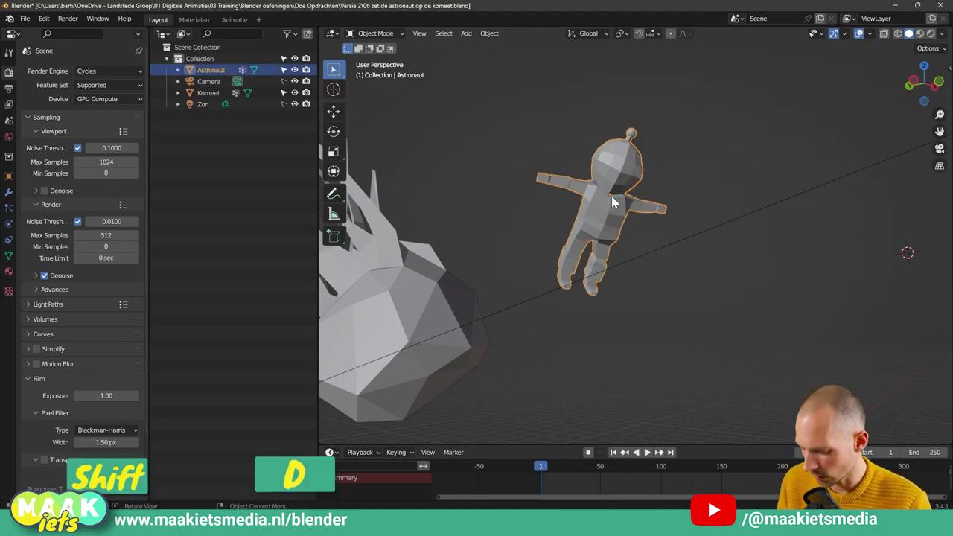
pyautogui.hotkey('shift', 'd')
pyautogui.click(709, 207)
pyautogui.hotkey('shift', 'd')
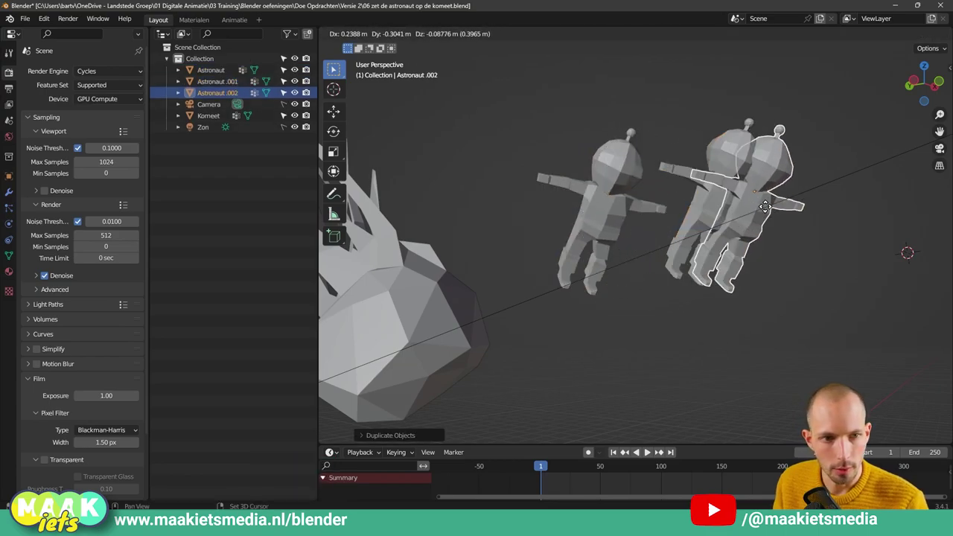
pyautogui.click(782, 212)
# Step: Add two more astronaut copies, one at the row's end and one above the comet
pyautogui.moveTo(825, 219)
pyautogui.mouseDown(button='middle')
pyautogui.moveTo(865, 251)
pyautogui.moveTo(776, 225)
pyautogui.mouseUp(button='middle')
pyautogui.hotkey('shift', 'd')
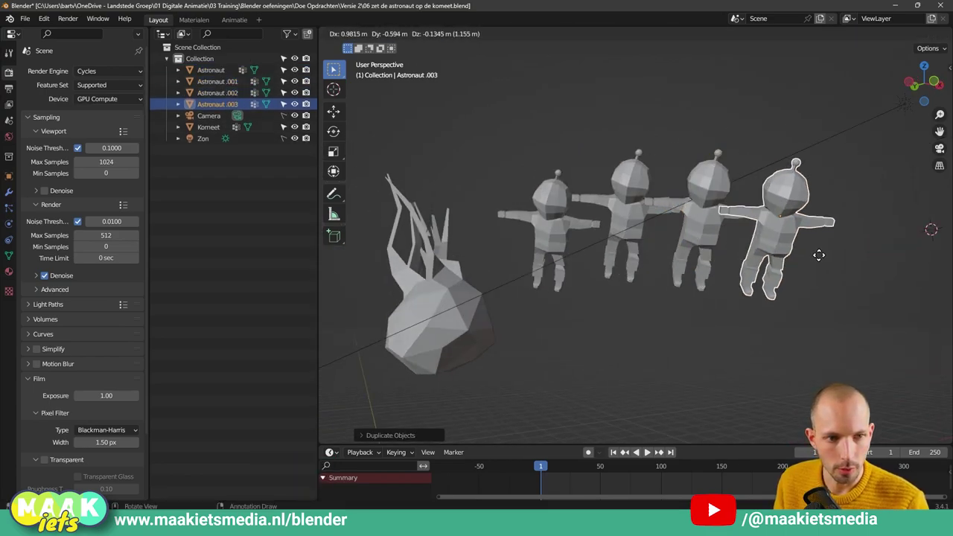
pyautogui.click(818, 254)
pyautogui.hotkey('shift', 'd')
pyautogui.click(505, 249)
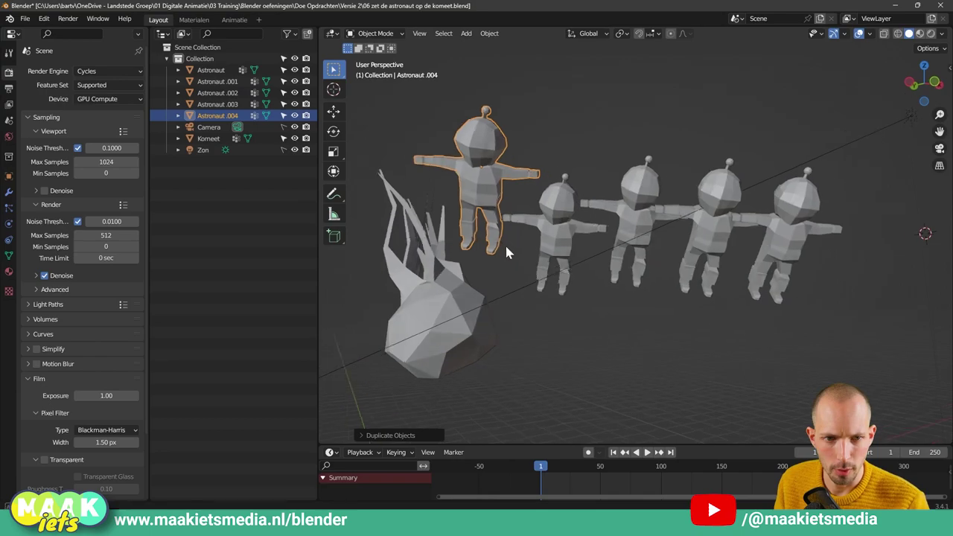
pyautogui.moveTo(504, 244)
pyautogui.mouseDown(button='middle')
pyautogui.moveTo(554, 255)
pyautogui.moveTo(496, 233)
pyautogui.moveTo(495, 220)
pyautogui.moveTo(492, 258)
pyautogui.moveTo(519, 250)
pyautogui.mouseUp(button='middle')
pyautogui.click(514, 177)
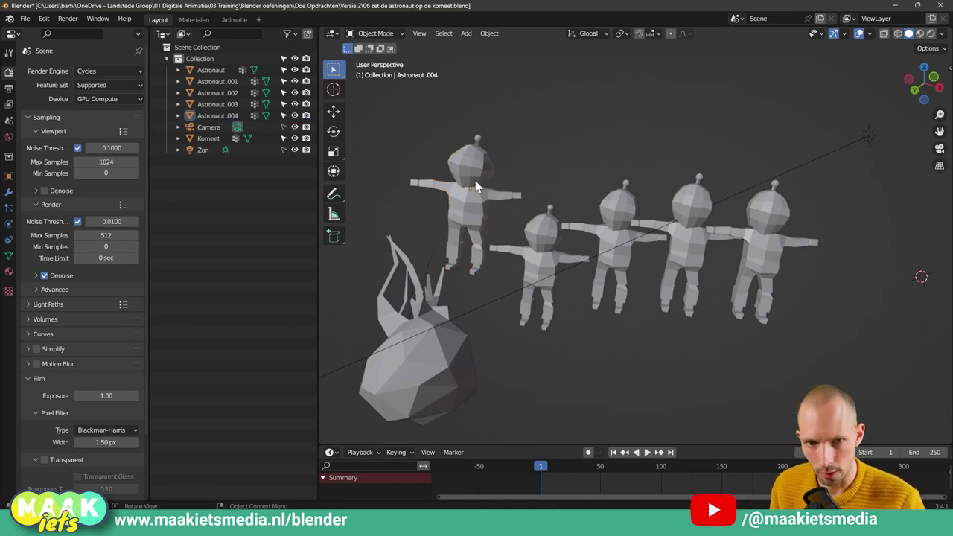
pyautogui.click(476, 186)
pyautogui.click(614, 211)
pyautogui.click(559, 240)
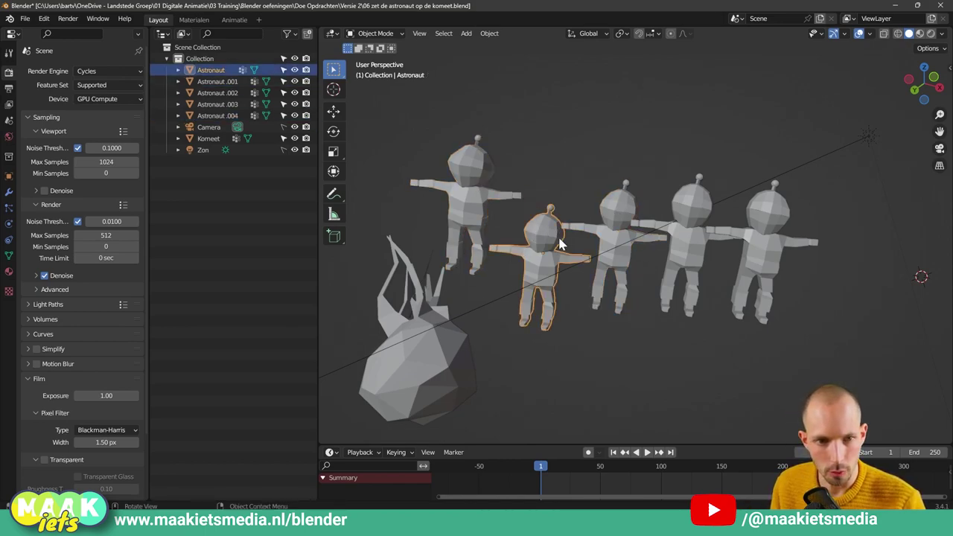
pyautogui.keyDown('shift'); pyautogui.click(478, 181); pyautogui.keyUp('shift')
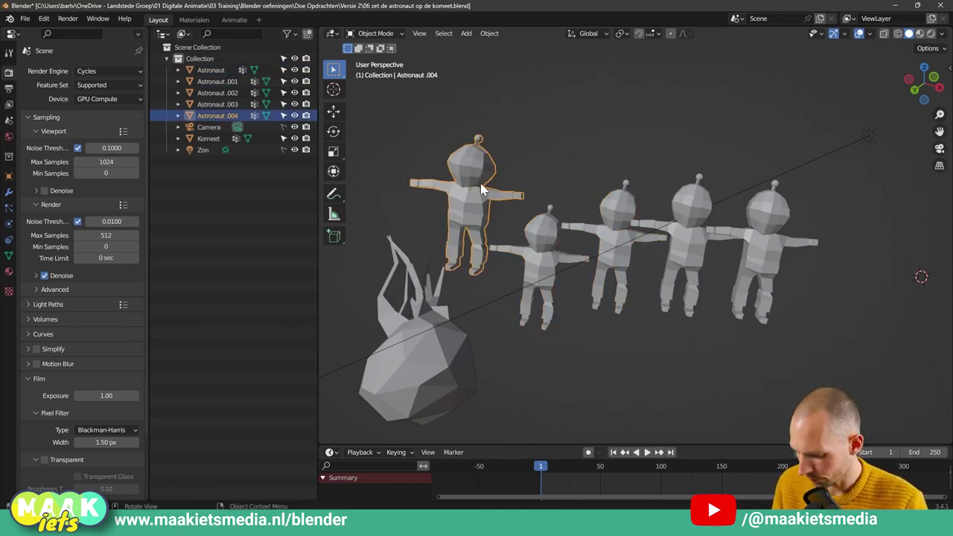
pyautogui.keyDown('shift'); pyautogui.click(547, 225); pyautogui.keyUp('shift')
pyautogui.click(637, 210)
pyautogui.click(596, 134)
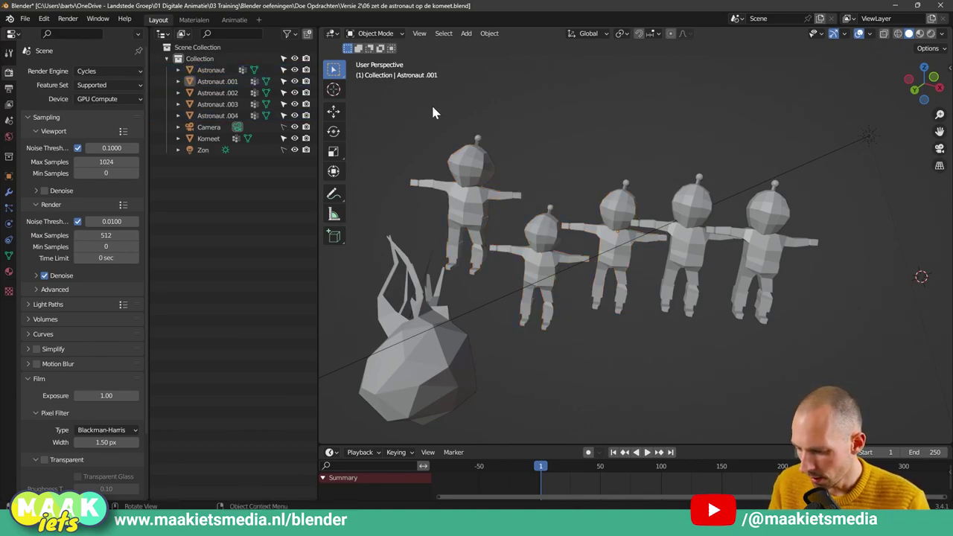
pyautogui.press('b')
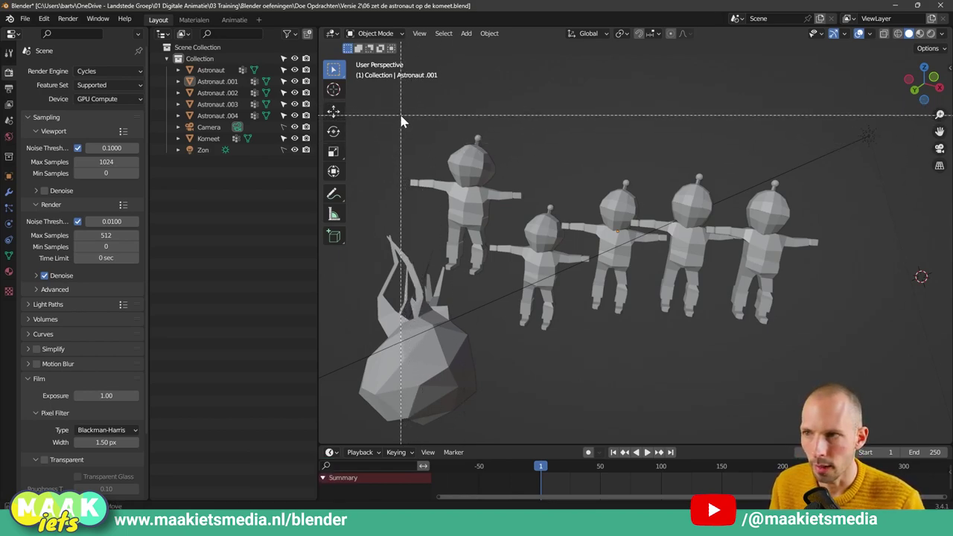
pyautogui.moveTo(400, 115)
pyautogui.mouseDown()
pyautogui.moveTo(424, 140)
pyautogui.moveTo(789, 253)
pyautogui.mouseUp()
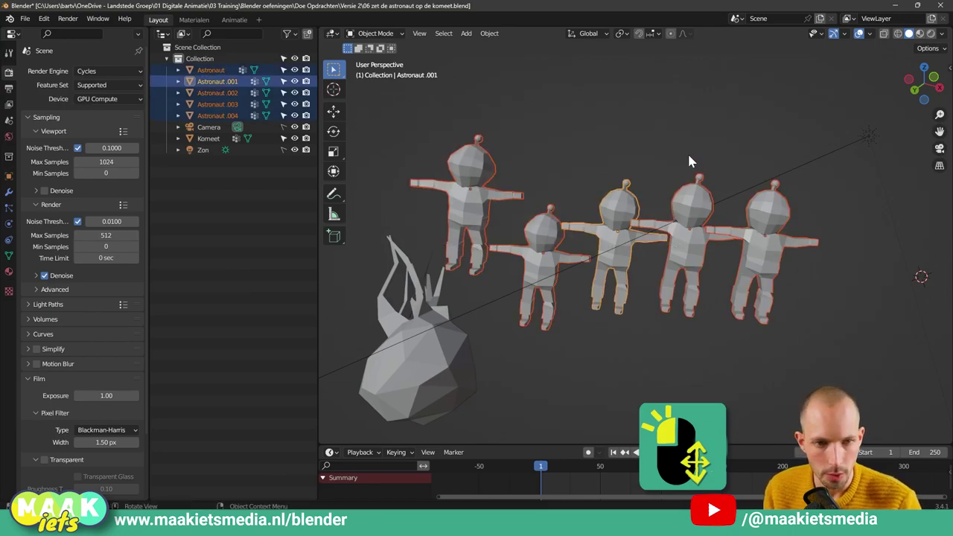
pyautogui.moveTo(687, 152); pyautogui.dragTo(686, 158, button='middle')
pyautogui.click(622, 144)
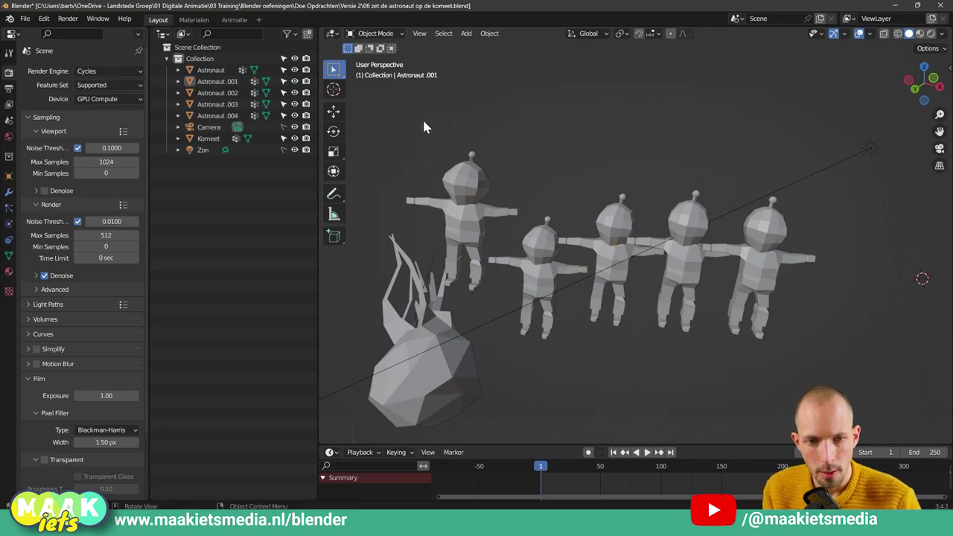
pyautogui.moveTo(457, 153)
pyautogui.mouseDown()
pyautogui.moveTo(619, 225)
pyautogui.moveTo(783, 263)
pyautogui.mouseUp()
pyautogui.click(682, 159)
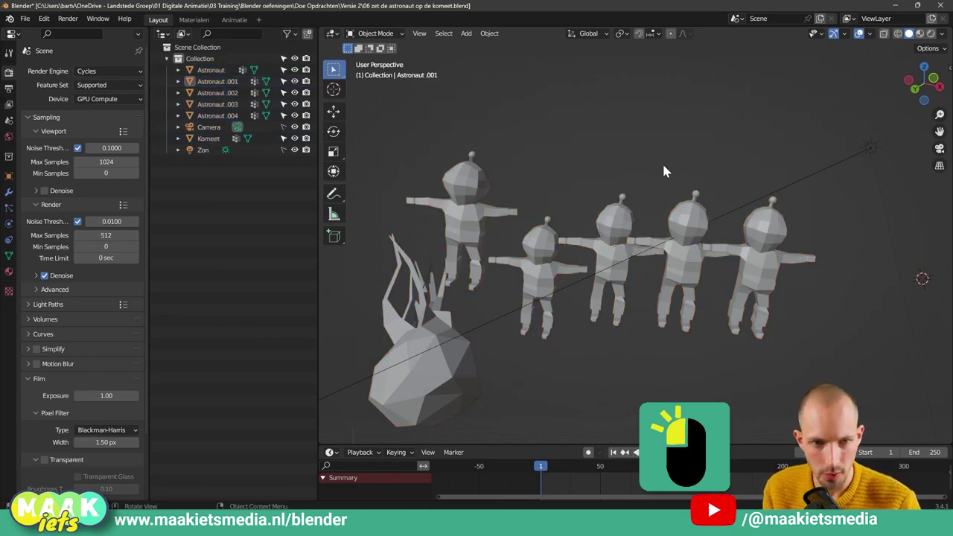
pyautogui.moveTo(661, 161); pyautogui.dragTo(650, 155, button='middle')
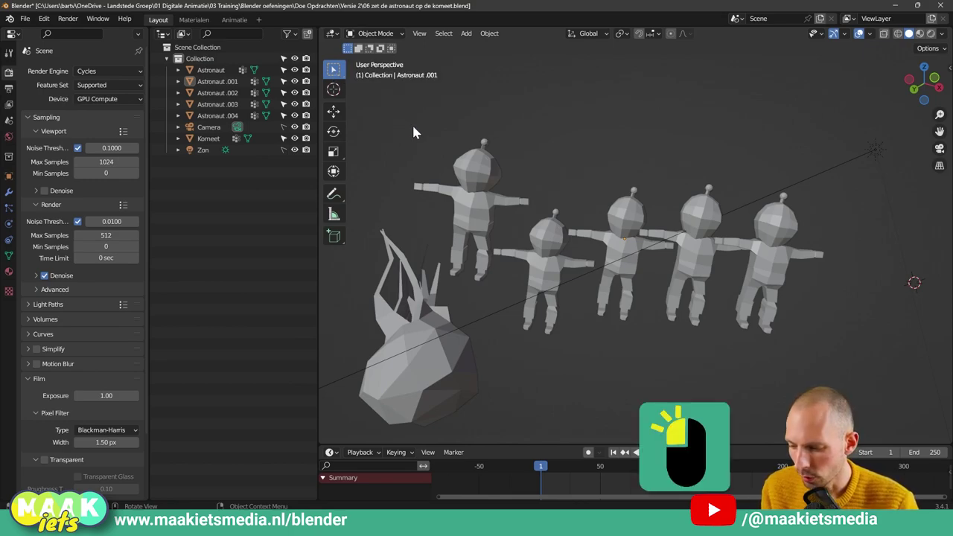
# Step: Box-select all five astronauts, then click and Shift-click individual astronauts to change the selection
pyautogui.moveTo(412, 123); pyautogui.dragTo(808, 242)
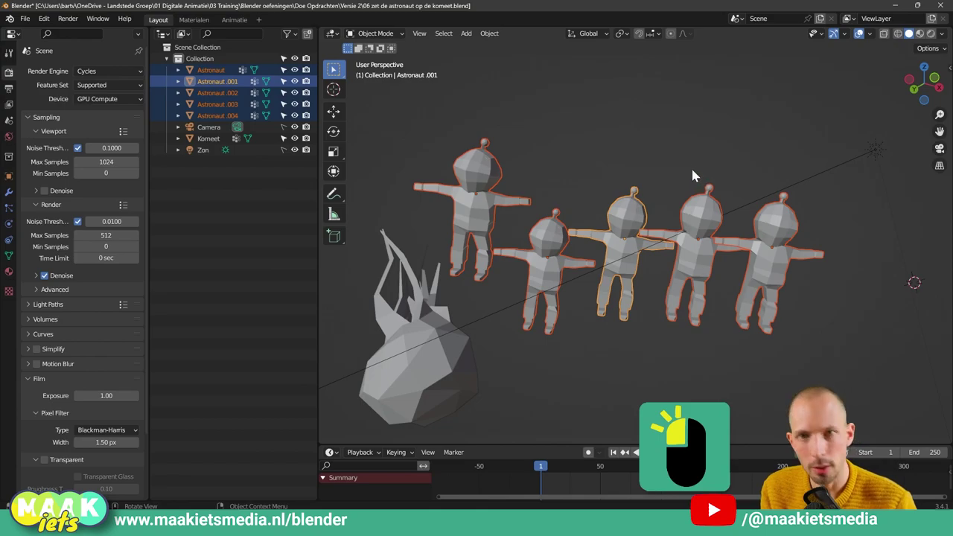
pyautogui.moveTo(692, 175)
pyautogui.mouseDown(button='middle')
pyautogui.moveTo(675, 158)
pyautogui.moveTo(612, 138)
pyautogui.mouseUp(button='middle')
pyautogui.click(612, 139)
pyautogui.click(476, 168)
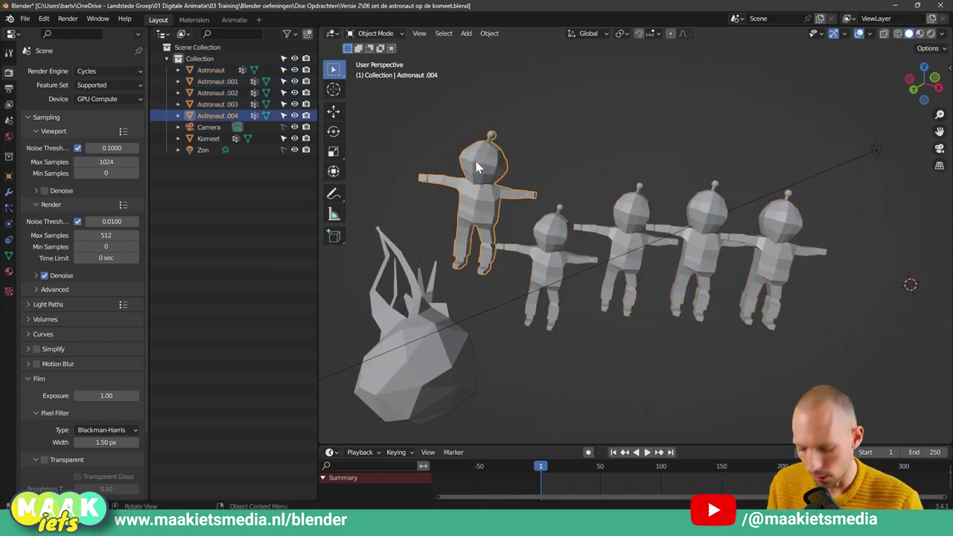
pyautogui.keyDown('shift'); pyautogui.click(554, 231); pyautogui.keyUp('shift')
pyautogui.keyDown('shift'); pyautogui.click(631, 216); pyautogui.keyUp('shift')
pyautogui.keyDown('shift'); pyautogui.click(707, 216); pyautogui.keyUp('shift')
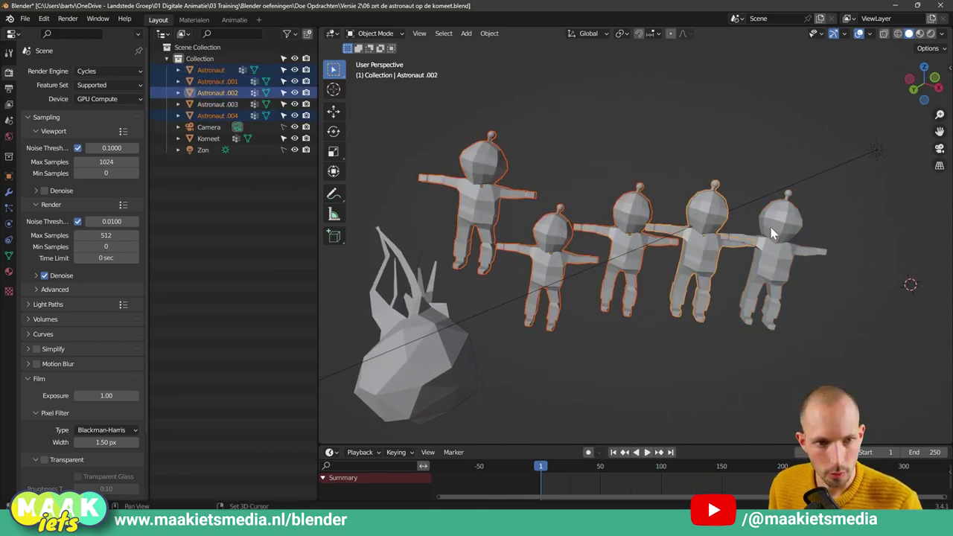
pyautogui.keyDown('shift'); pyautogui.click(772, 233); pyautogui.keyUp('shift')
# Step: Deselect the rightmost astronaut so nothing is selected, then start circle select with C
pyautogui.moveTo(696, 137)
pyautogui.mouseDown(button='middle')
pyautogui.moveTo(680, 129)
pyautogui.moveTo(775, 300)
pyautogui.mouseUp(button='middle')
pyautogui.click(771, 306)
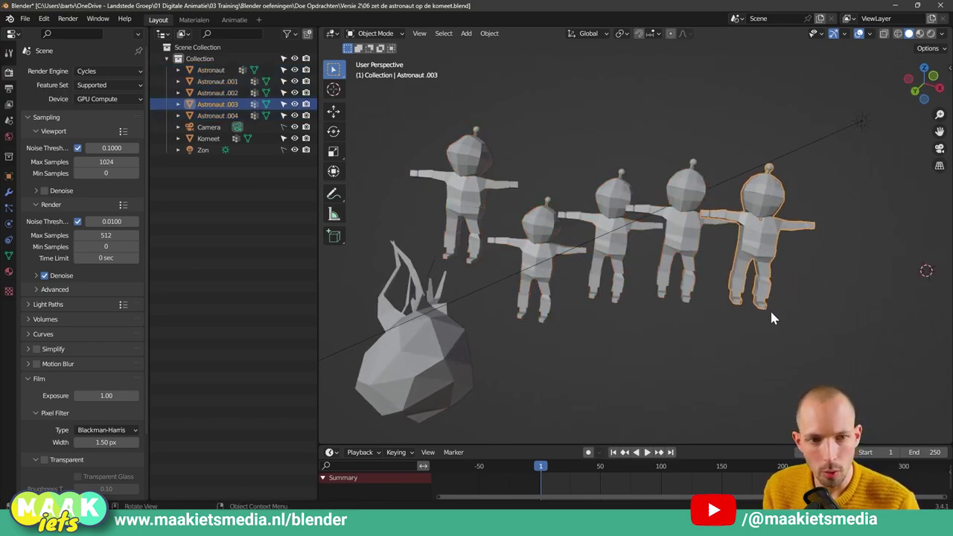
pyautogui.click(791, 339)
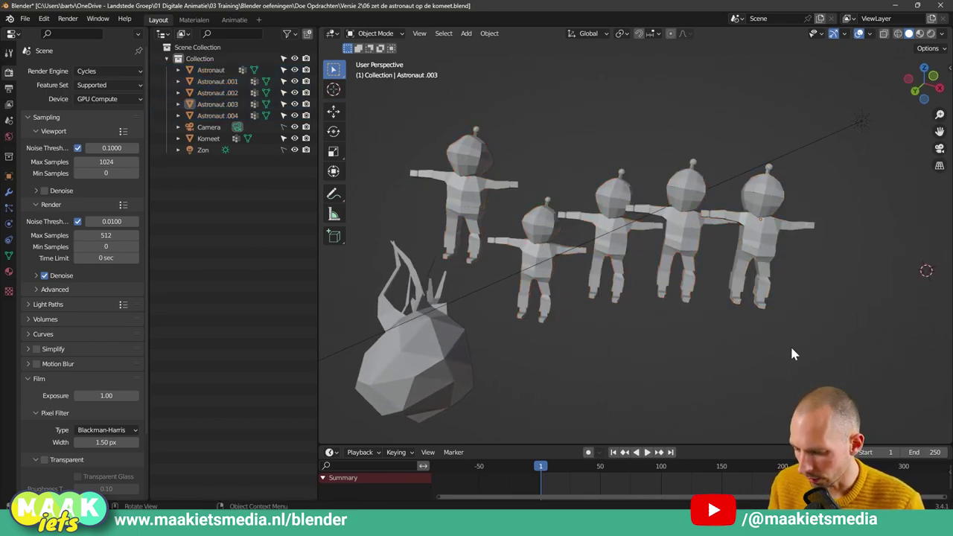
pyautogui.press('c')
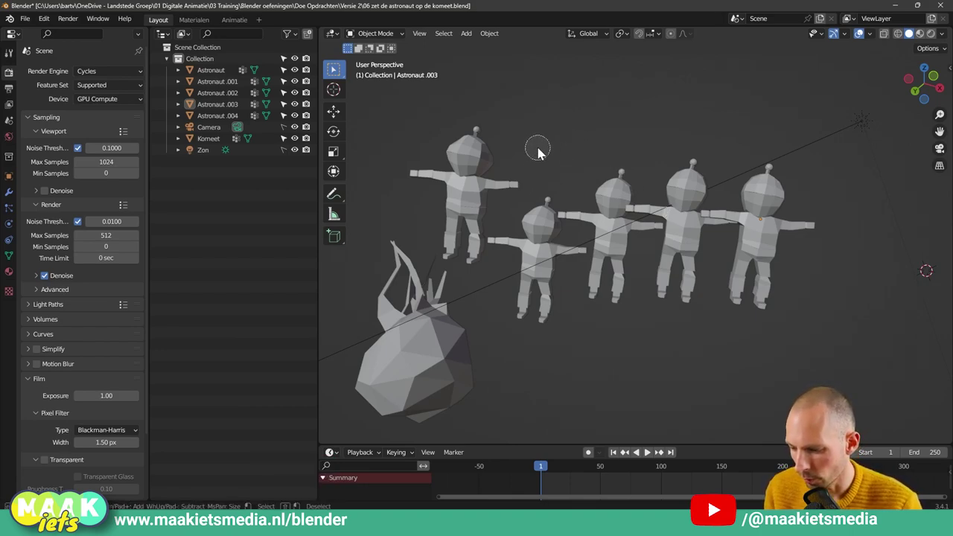
pyautogui.scroll(2, 542, 153)
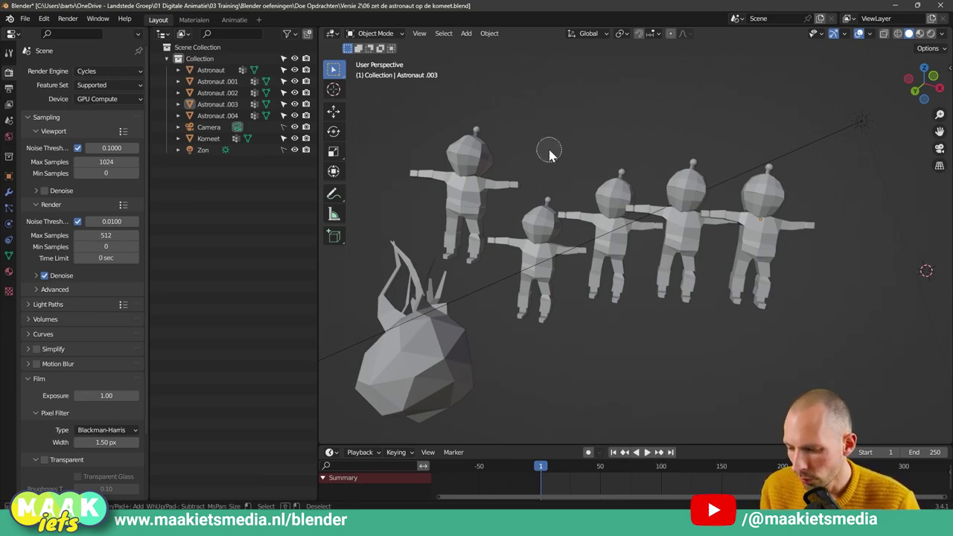
# Step: Enlarge the circle brush, paint over all five astronauts and the comet, then exit circle select
pyautogui.middleClick(550, 153)
pyautogui.scroll(-2, 567, 158)
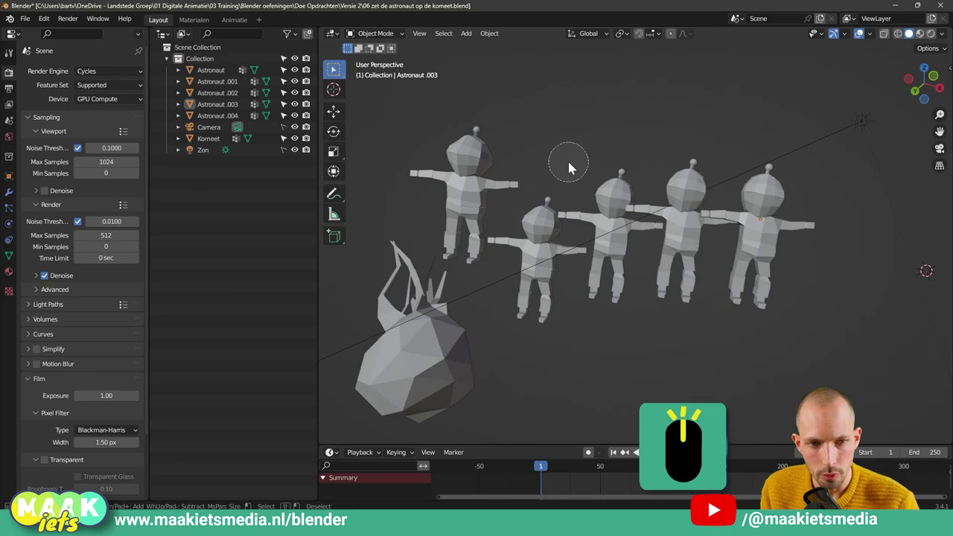
pyautogui.scroll(-3, 567, 159)
pyautogui.scroll(-3, 567, 158)
pyautogui.moveTo(568, 165)
pyautogui.mouseDown()
pyautogui.moveTo(550, 213)
pyautogui.moveTo(632, 178)
pyautogui.moveTo(733, 192)
pyautogui.moveTo(494, 248)
pyautogui.moveTo(435, 321)
pyautogui.moveTo(478, 282)
pyautogui.moveTo(450, 284)
pyautogui.moveTo(586, 194)
pyautogui.mouseUp()
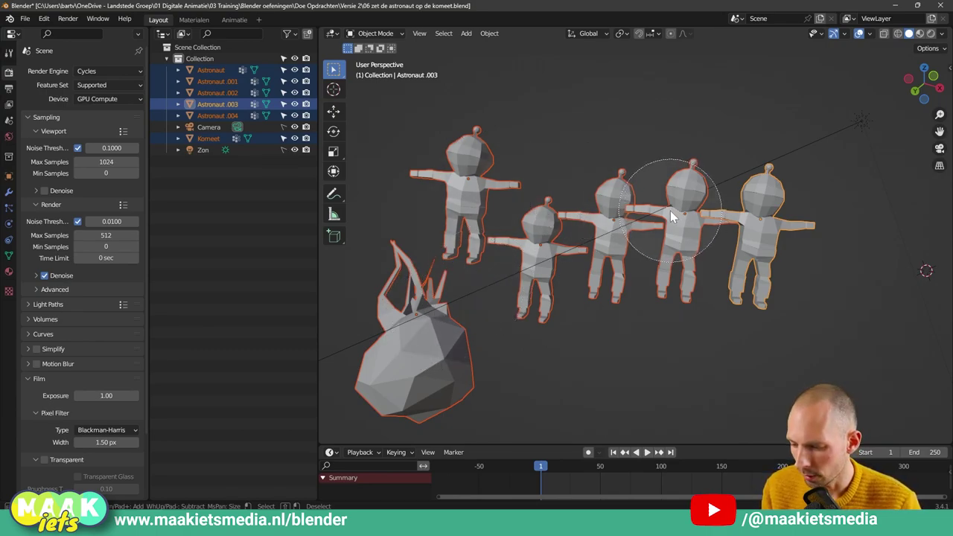
pyautogui.moveTo(674, 205)
pyautogui.mouseDown()
pyautogui.moveTo(623, 195)
pyautogui.moveTo(571, 157)
pyautogui.moveTo(580, 174)
pyautogui.moveTo(617, 186)
pyautogui.moveTo(598, 153)
pyautogui.moveTo(551, 170)
pyautogui.mouseUp()
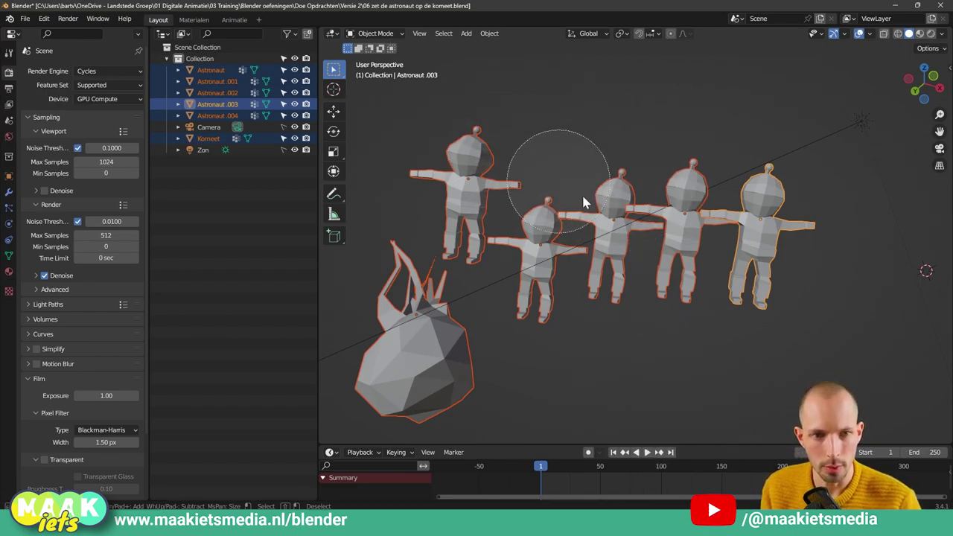
pyautogui.rightClick(527, 175)
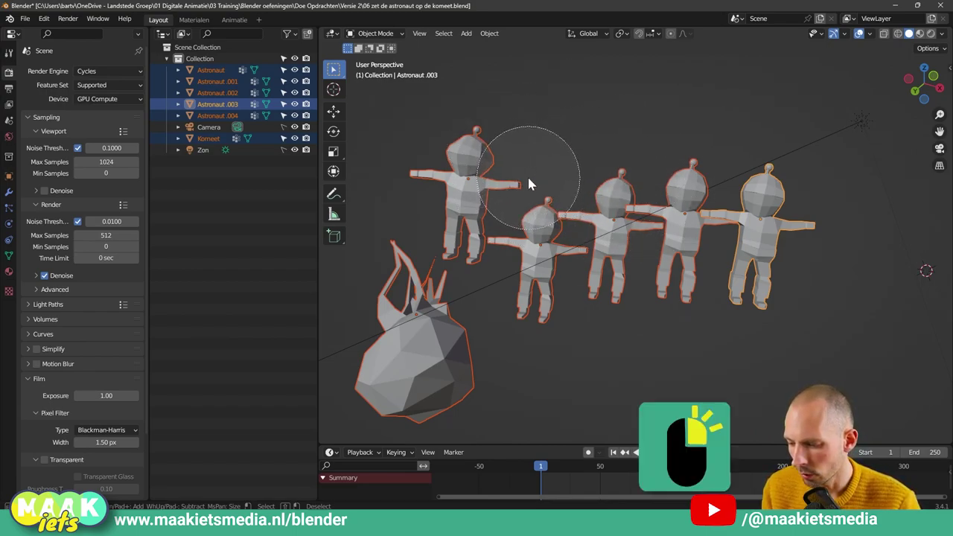
pyautogui.moveTo(547, 158)
pyautogui.mouseDown(button='middle')
pyautogui.moveTo(638, 149)
pyautogui.moveTo(563, 181)
pyautogui.moveTo(585, 185)
pyautogui.moveTo(578, 159)
pyautogui.moveTo(548, 152)
pyautogui.moveTo(570, 146)
pyautogui.mouseUp(button='middle')
# Step: Orbit and zoom to inspect the selected objects, then deselect everything with Alt+A
pyautogui.scroll(-5, 587, 181)
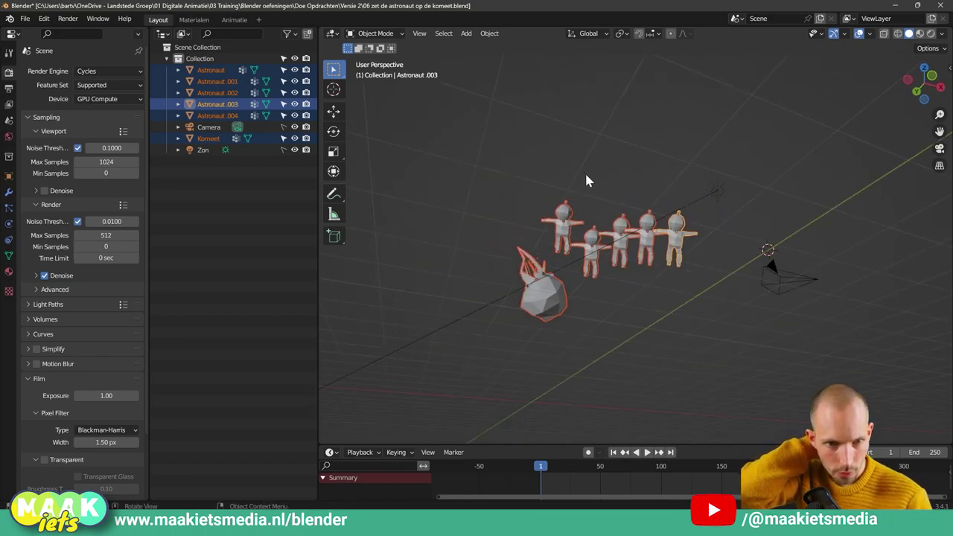
pyautogui.moveTo(588, 181); pyautogui.dragTo(614, 203, button='middle')
pyautogui.scroll(3, 593, 178)
pyautogui.scroll(-3, 593, 177)
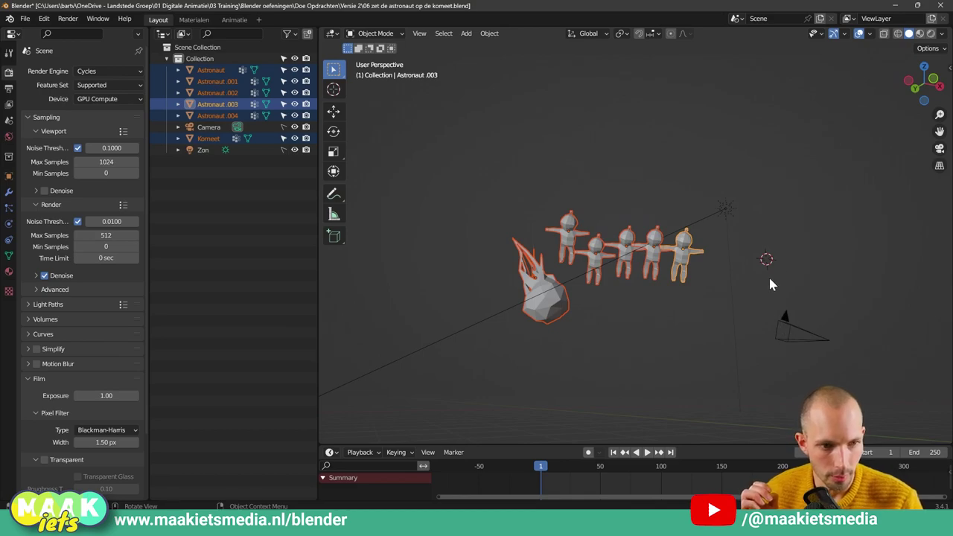
pyautogui.moveTo(740, 255); pyautogui.dragTo(710, 253, button='middle')
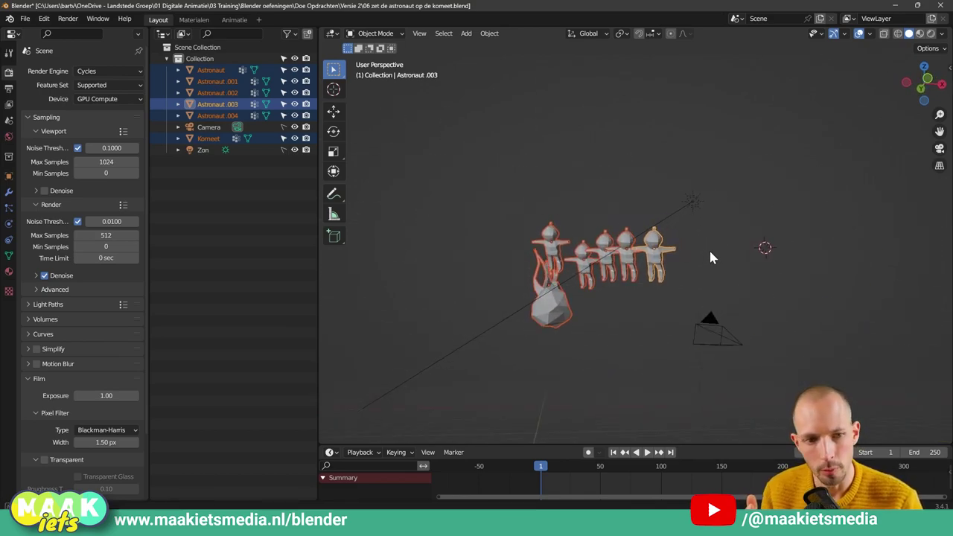
pyautogui.scroll(5, 655, 255)
pyautogui.moveTo(649, 259)
pyautogui.mouseDown(button='middle')
pyautogui.moveTo(611, 275)
pyautogui.moveTo(645, 249)
pyautogui.mouseUp(button='middle')
pyautogui.scroll(4, 646, 249)
pyautogui.scroll(-3, 636, 245)
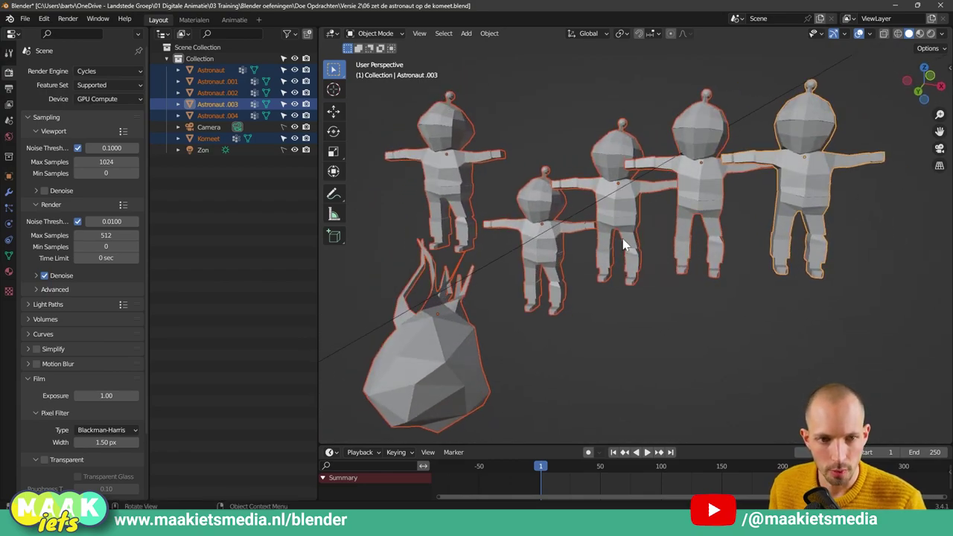
pyautogui.scroll(-1, 629, 248)
pyautogui.scroll(-2, 631, 252)
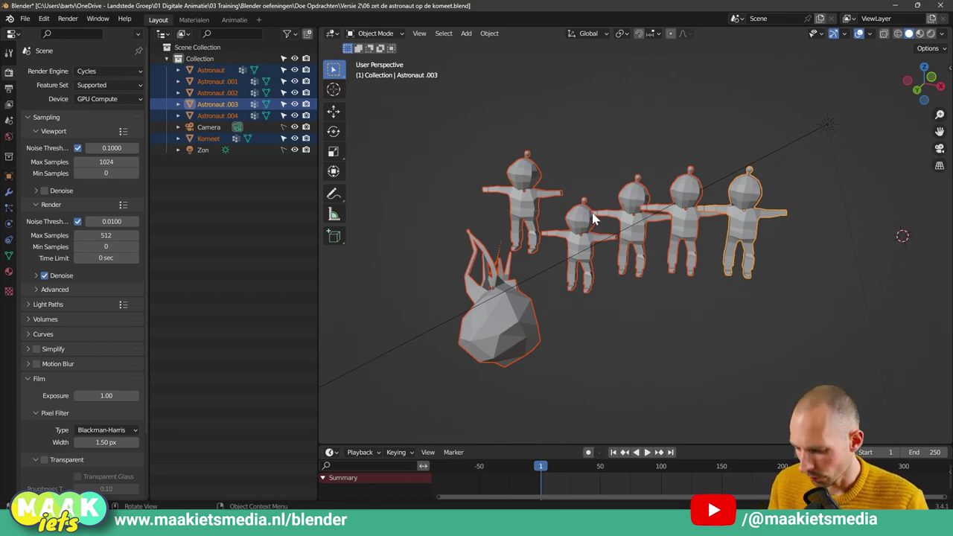
pyautogui.press('alt')
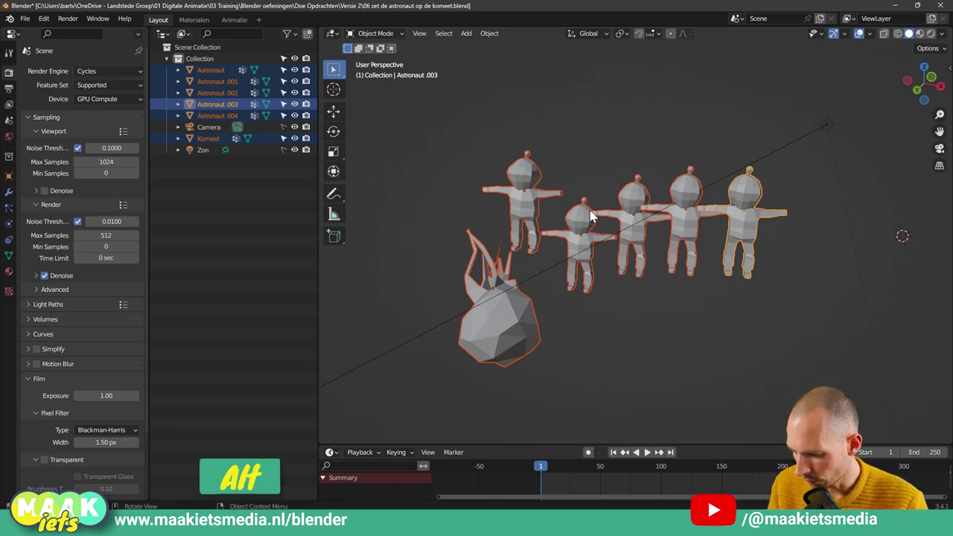
pyautogui.hotkey('alt', 'a')
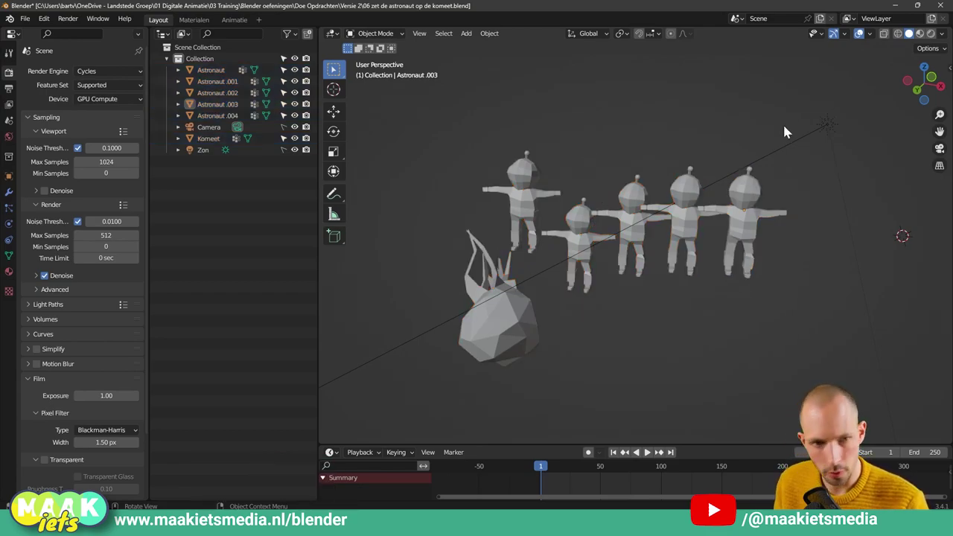
pyautogui.moveTo(785, 132); pyautogui.dragTo(402, 322)
pyautogui.click(598, 149)
pyautogui.moveTo(763, 97); pyautogui.dragTo(399, 366)
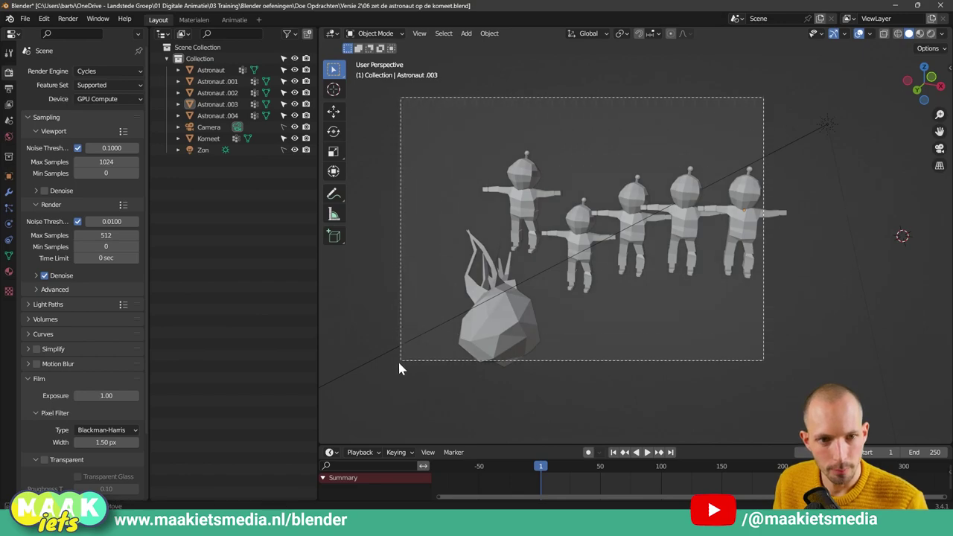
pyautogui.click(628, 149)
pyautogui.moveTo(763, 117); pyautogui.dragTo(387, 408)
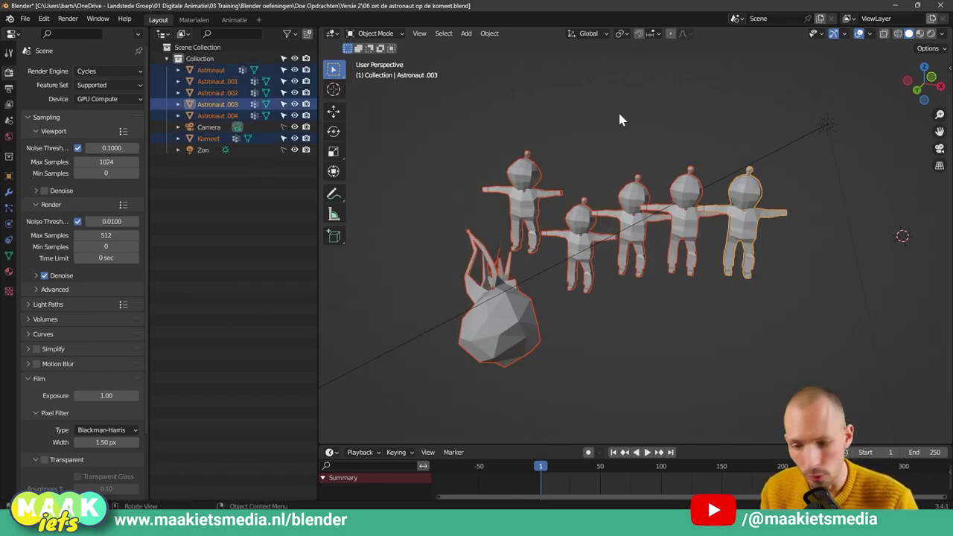
pyautogui.click(619, 118)
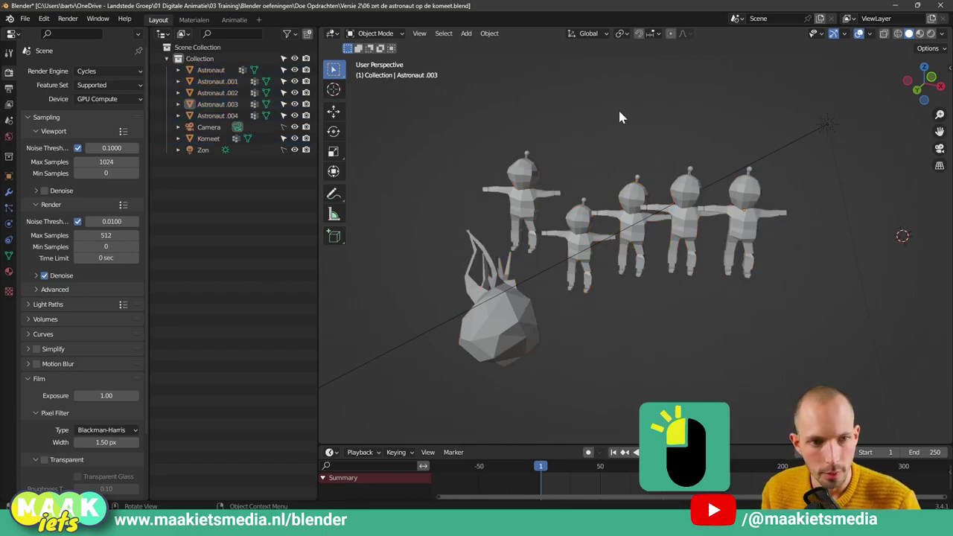
pyautogui.moveTo(594, 119); pyautogui.dragTo(602, 125, button='middle')
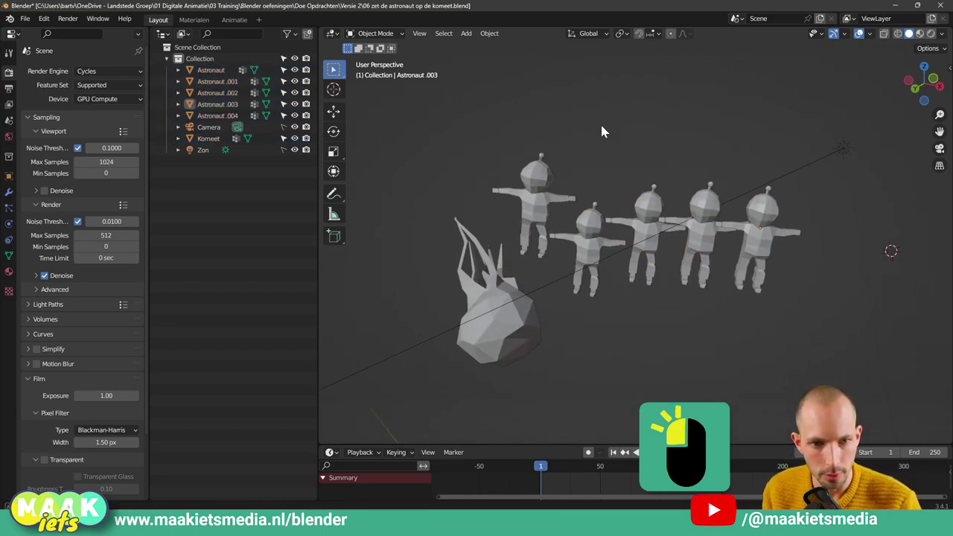
pyautogui.click(545, 190)
pyautogui.click(640, 211)
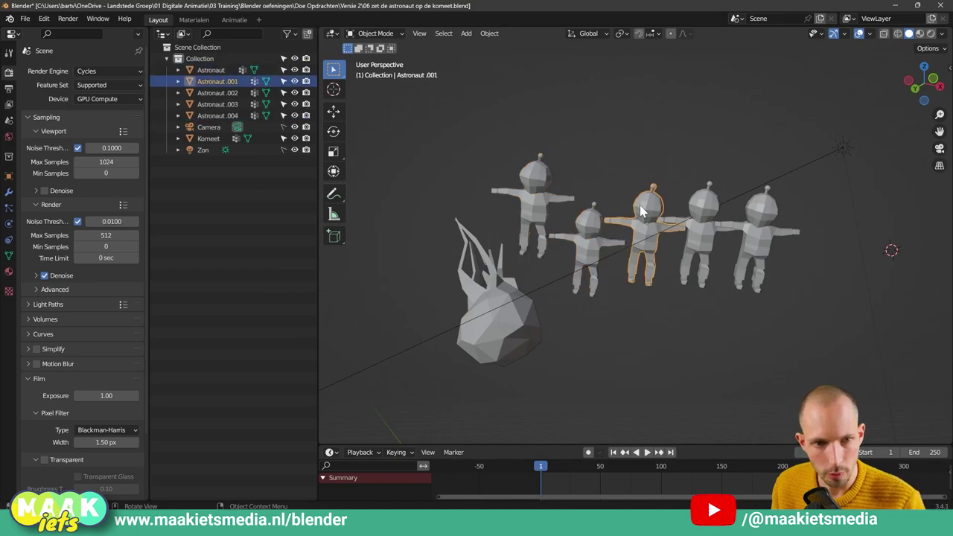
pyautogui.click(540, 180)
pyautogui.keyDown('shift'); pyautogui.click(657, 208); pyautogui.keyUp('shift')
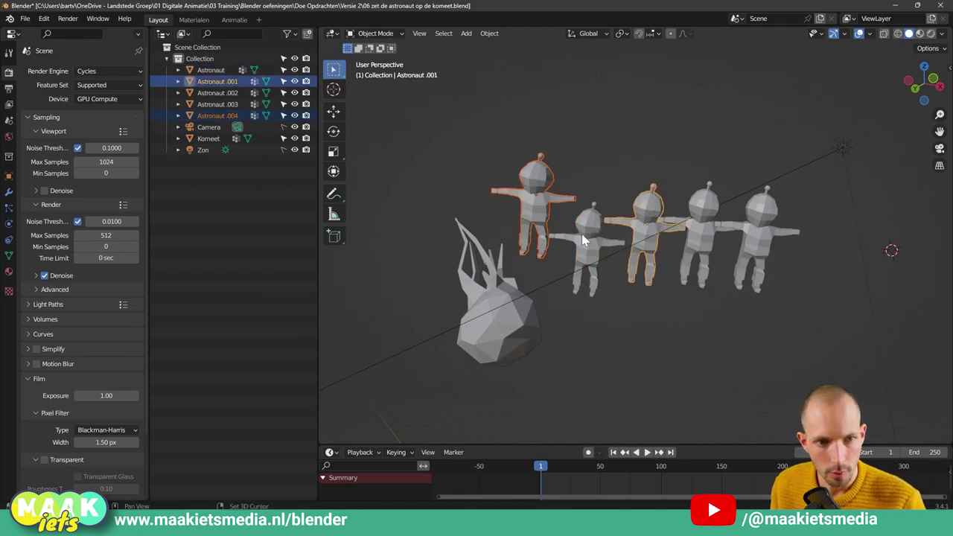
pyautogui.keyDown('shift'); pyautogui.click(582, 234); pyautogui.keyUp('shift')
pyautogui.click(594, 138)
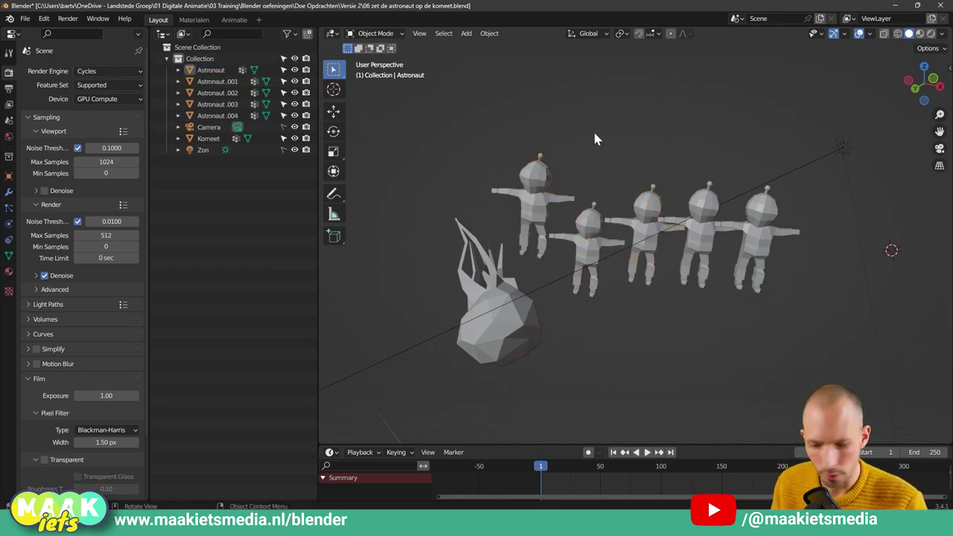
pyautogui.hotkey('alt', 'a')
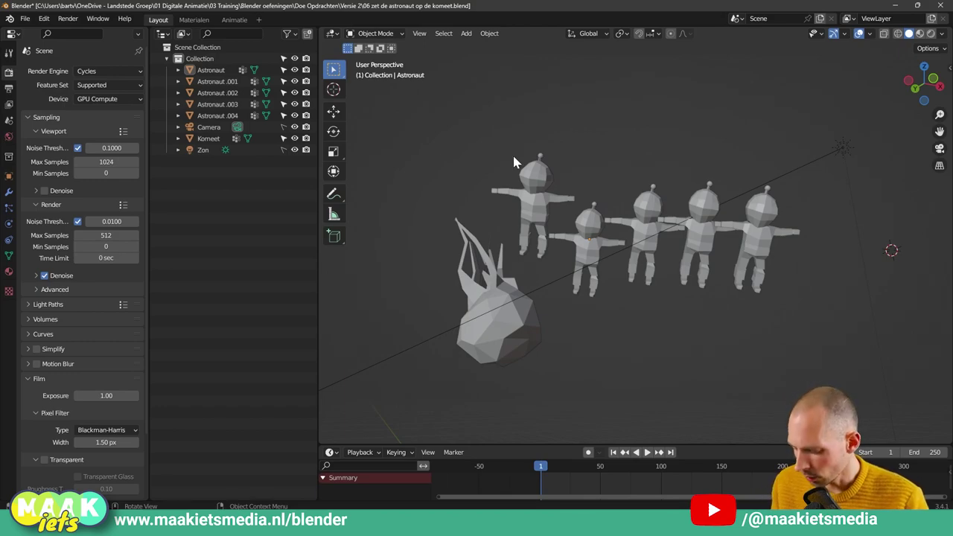
pyautogui.press('a')
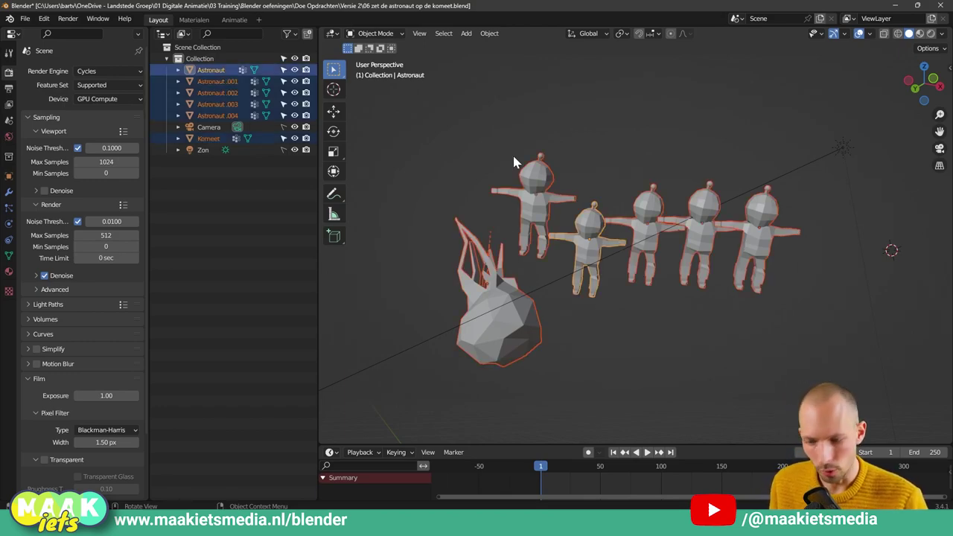
pyautogui.press('a')
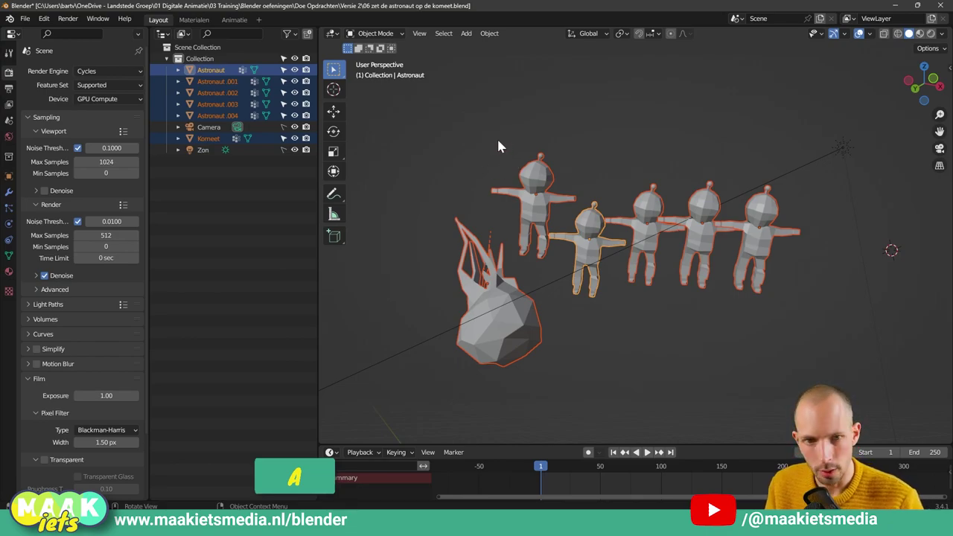
pyautogui.press('a')
pyautogui.moveTo(476, 139); pyautogui.dragTo(768, 365)
pyautogui.hotkey('alt', 'a')
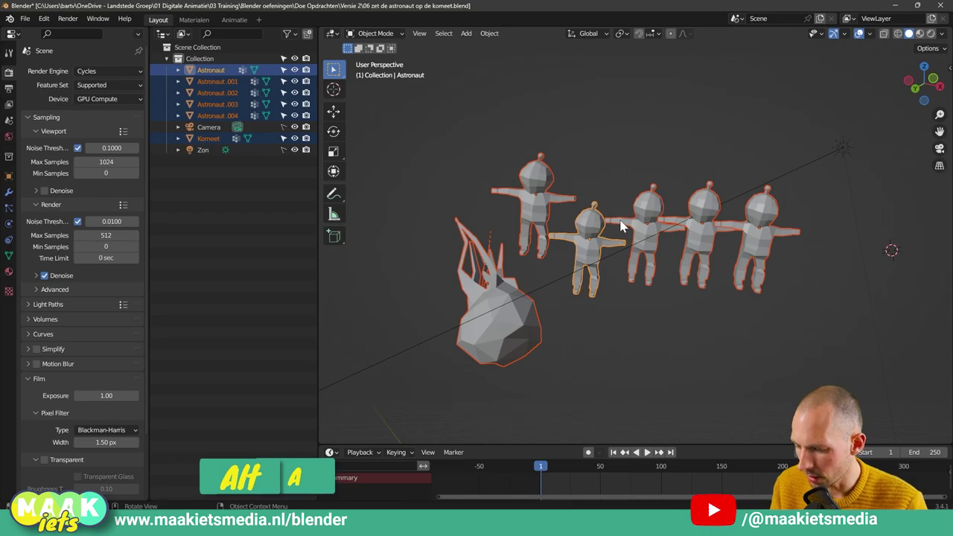
pyautogui.hotkey('alt', 'a')
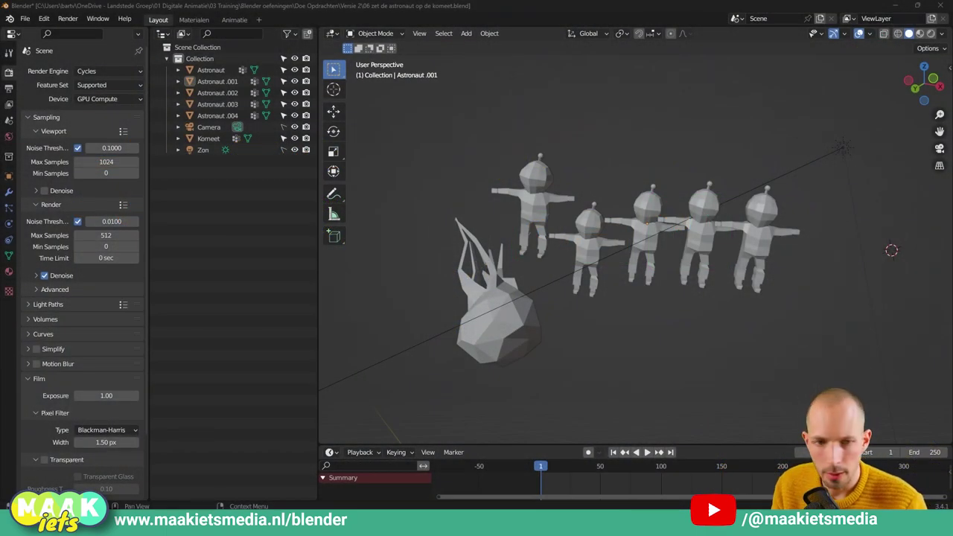
# Step: Box-select the five astronauts and the comet Komeet, then zoom in and back out
pyautogui.moveTo(425, 121); pyautogui.dragTo(785, 391)
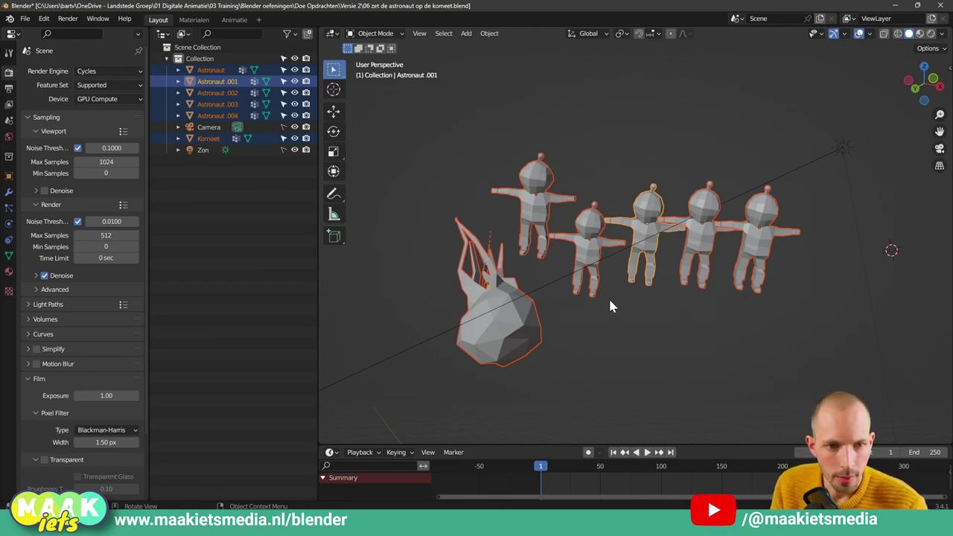
pyautogui.scroll(2, 607, 278)
pyautogui.scroll(4, 611, 280)
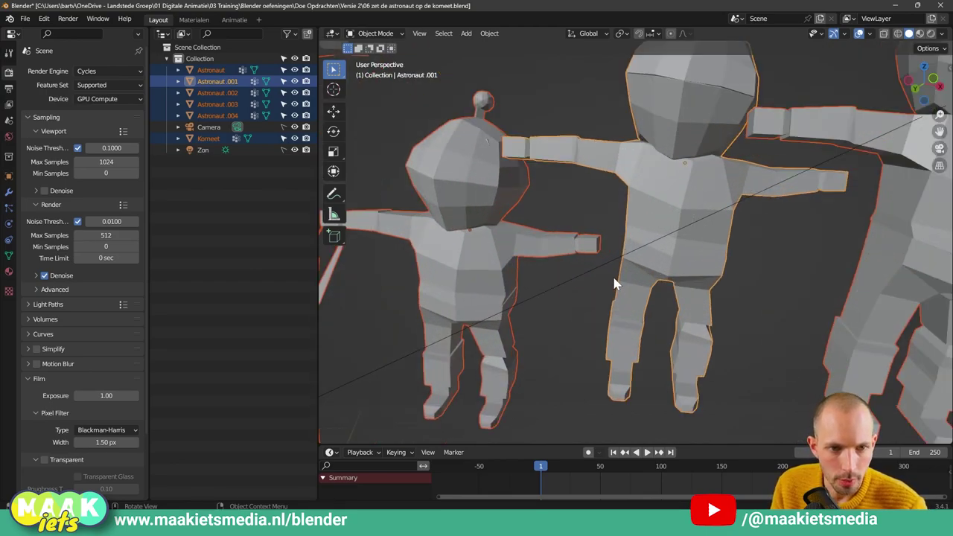
pyautogui.scroll(-3, 607, 286)
pyautogui.scroll(-3, 589, 291)
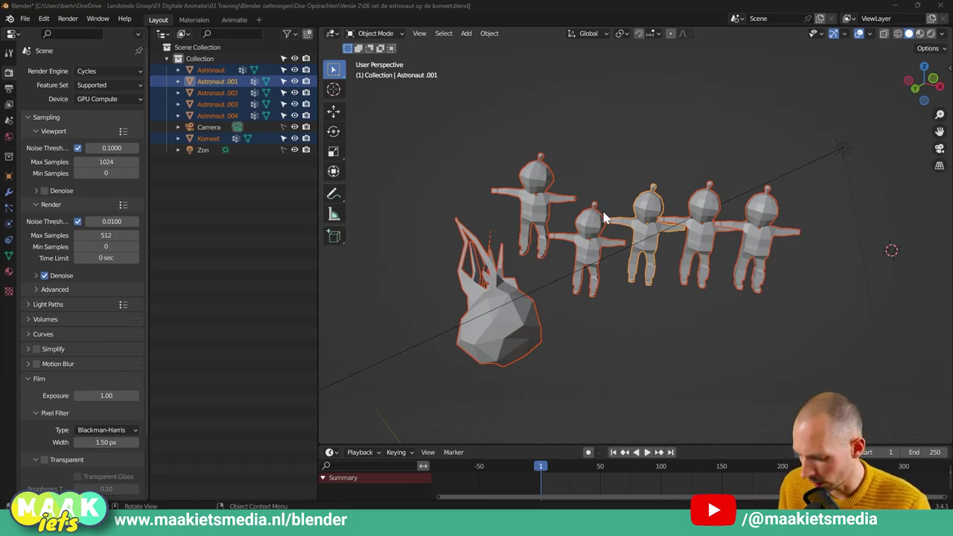
# Step: Shift-click astronauts to cycle which one is the active object
pyautogui.press('shift')
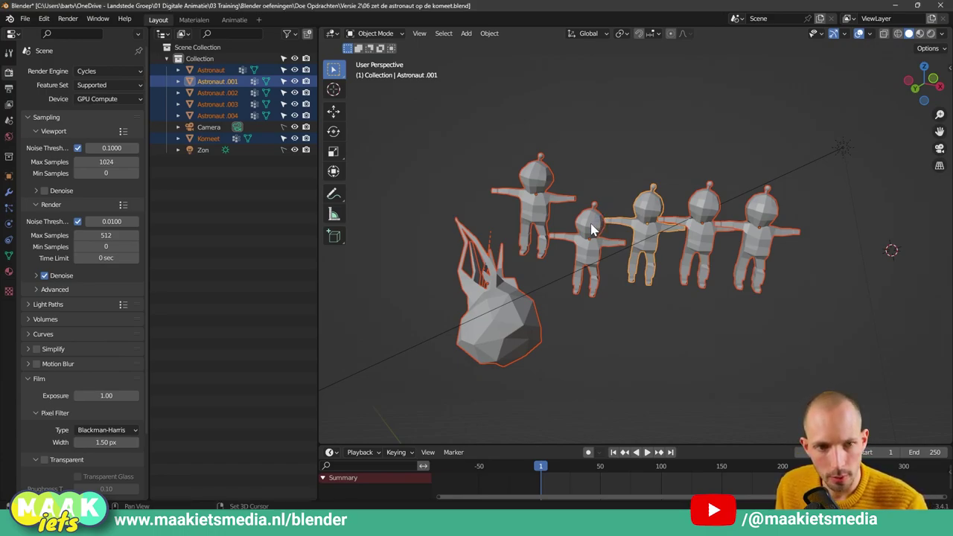
pyautogui.keyDown('shift'); pyautogui.click(540, 201); pyautogui.keyUp('shift')
pyautogui.keyDown('shift'); pyautogui.click(502, 308); pyautogui.keyUp('shift')
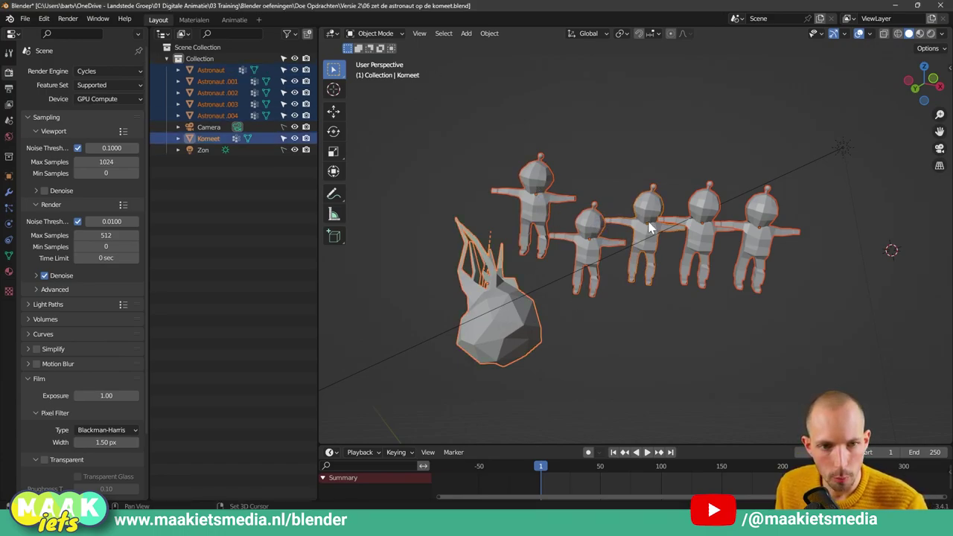
pyautogui.keyDown('shift'); pyautogui.click(711, 214); pyautogui.keyUp('shift')
pyautogui.keyDown('shift'); pyautogui.click(703, 211); pyautogui.keyUp('shift')
pyautogui.keyDown('shift'); pyautogui.click(763, 212); pyautogui.keyUp('shift')
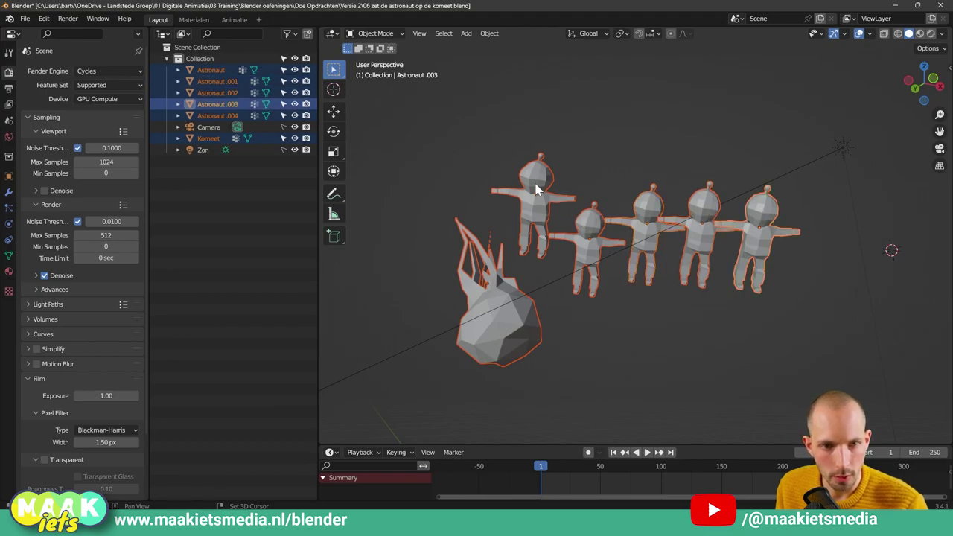
pyautogui.keyDown('shift'); pyautogui.click(536, 188); pyautogui.keyUp('shift')
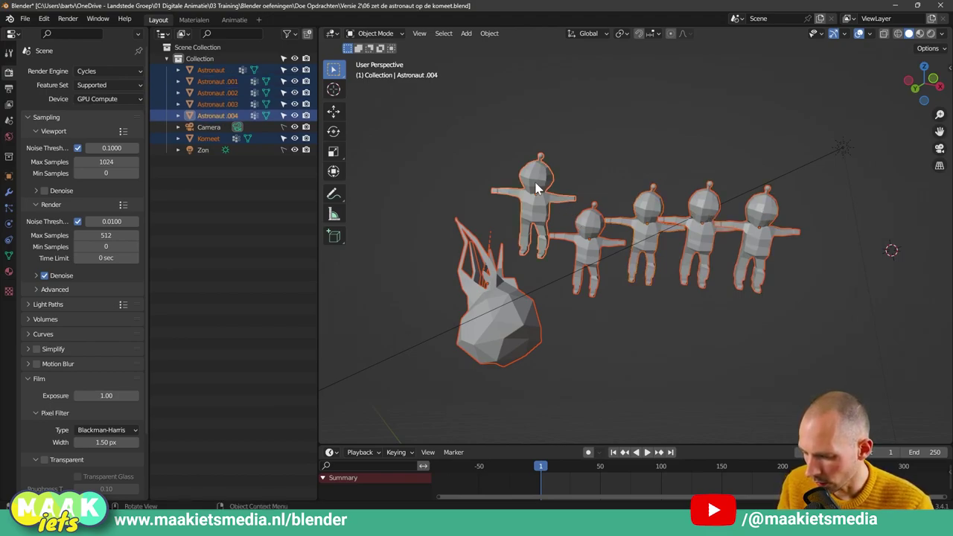
# Step: Keep Shift-clicking through Astronaut.001 and .002, ending with the comet Komeet active
pyautogui.keyDown('shift'); pyautogui.click(534, 189); pyautogui.keyUp('shift')
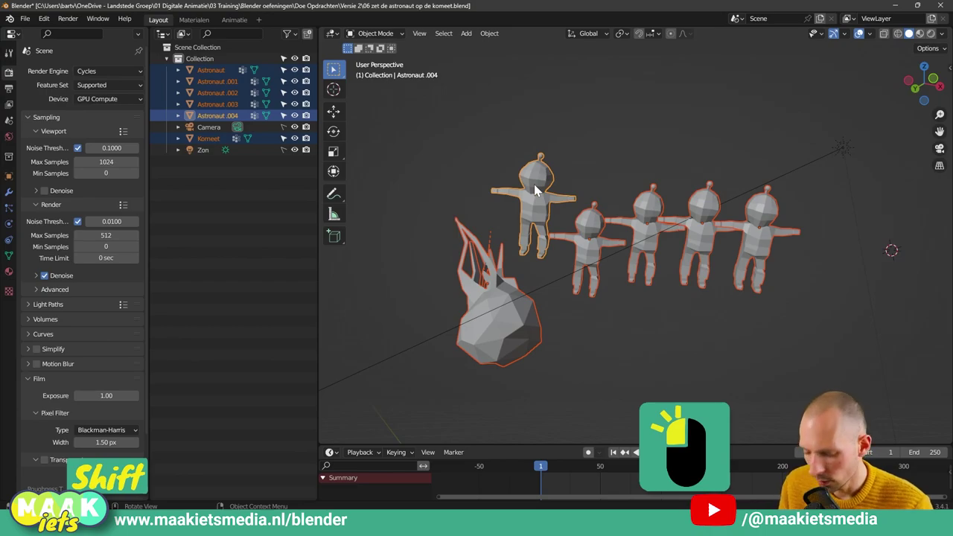
pyautogui.keyDown('shift'); pyautogui.click(604, 223); pyautogui.keyUp('shift')
pyautogui.keyDown('shift'); pyautogui.click(655, 209); pyautogui.keyUp('shift')
pyautogui.keyDown('shift'); pyautogui.click(701, 210); pyautogui.keyUp('shift')
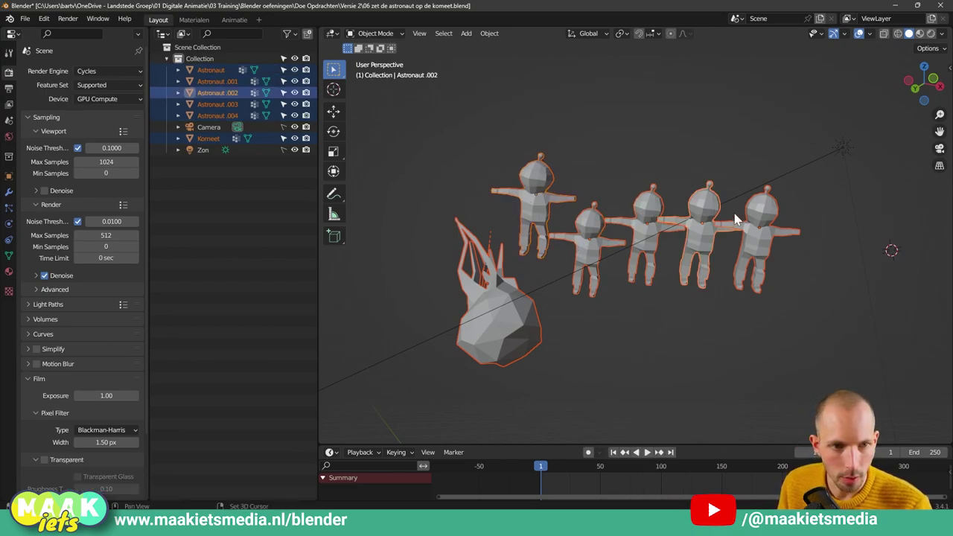
pyautogui.keyDown('shift'); pyautogui.click(761, 221); pyautogui.keyUp('shift')
pyautogui.keyDown('shift'); pyautogui.click(506, 321); pyautogui.keyUp('shift')
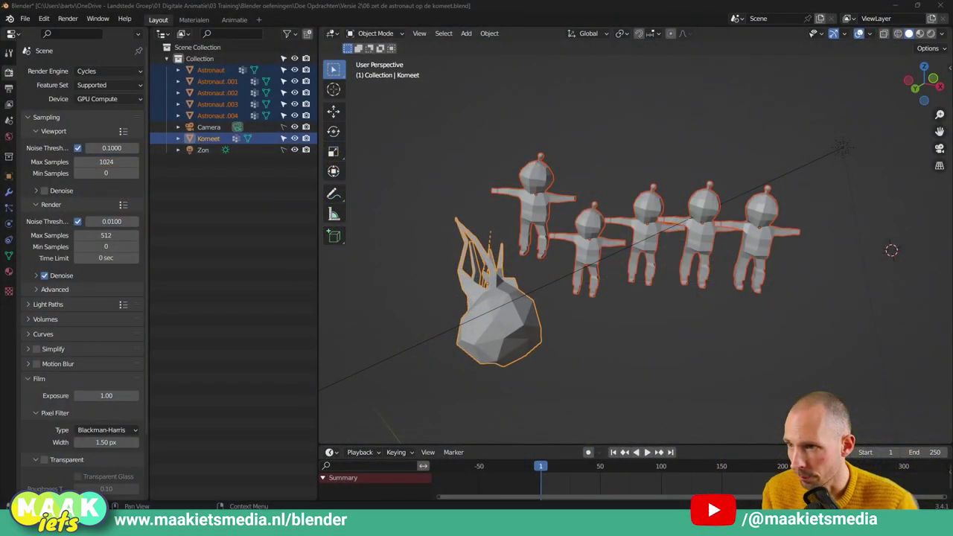
# Step: Clear the selection and Shift-select four of the five astronauts
pyautogui.click(620, 76)
pyautogui.moveTo(605, 121)
pyautogui.mouseDown(button='middle')
pyautogui.moveTo(664, 135)
pyautogui.moveTo(622, 130)
pyautogui.mouseUp(button='middle')
pyautogui.click(607, 238)
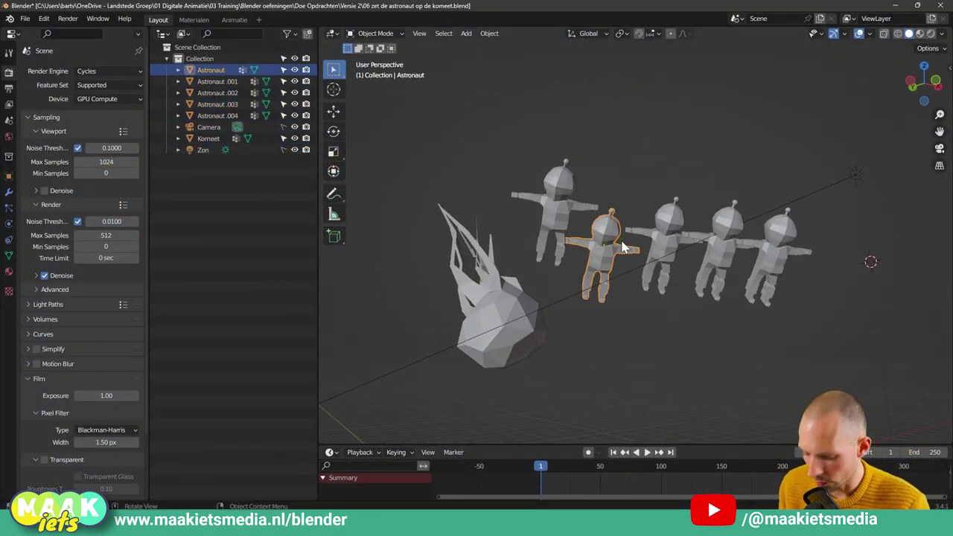
pyautogui.keyDown('shift'); pyautogui.click(668, 223); pyautogui.keyUp('shift')
pyautogui.keyDown('shift'); pyautogui.click(722, 231); pyautogui.keyUp('shift')
pyautogui.keyDown('shift'); pyautogui.click(778, 256); pyautogui.keyUp('shift')
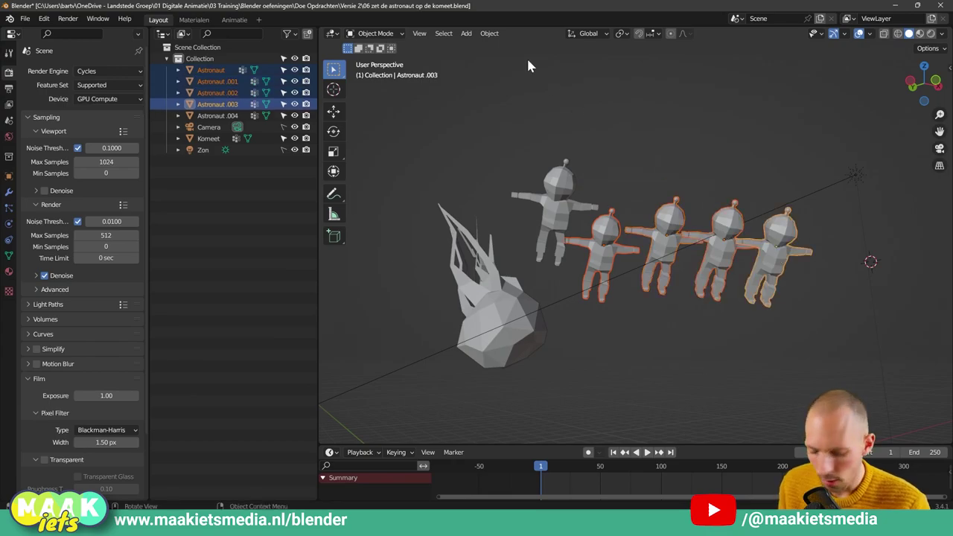
# Step: Delete the four selected astronauts with X, then select the remaining Astronaut.004
pyautogui.press('x')
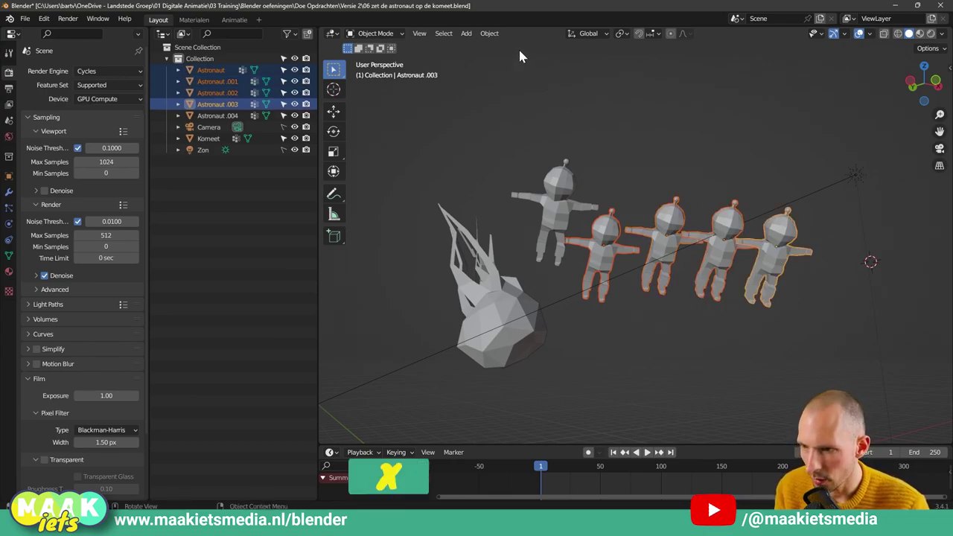
pyautogui.press('x')
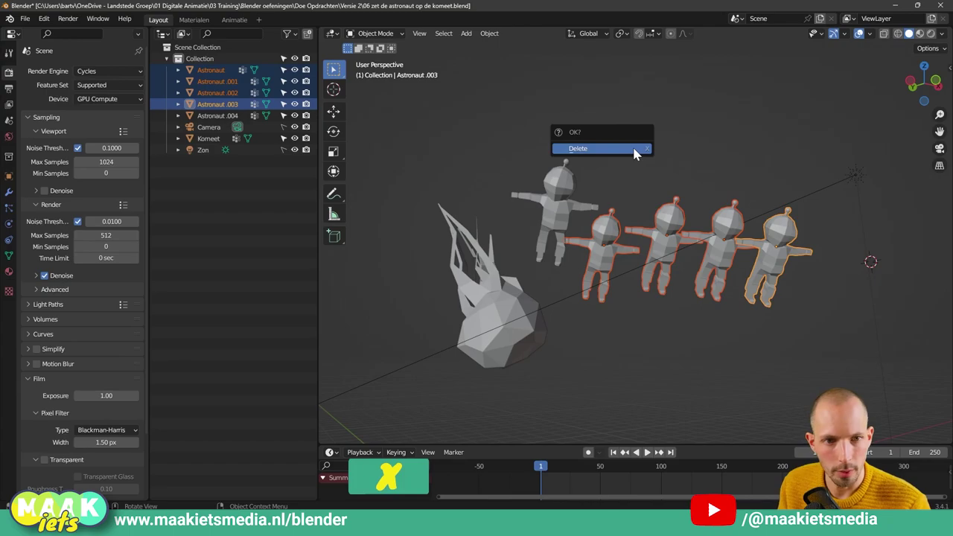
pyautogui.click(634, 149)
pyautogui.moveTo(635, 149); pyautogui.dragTo(654, 151, button='middle')
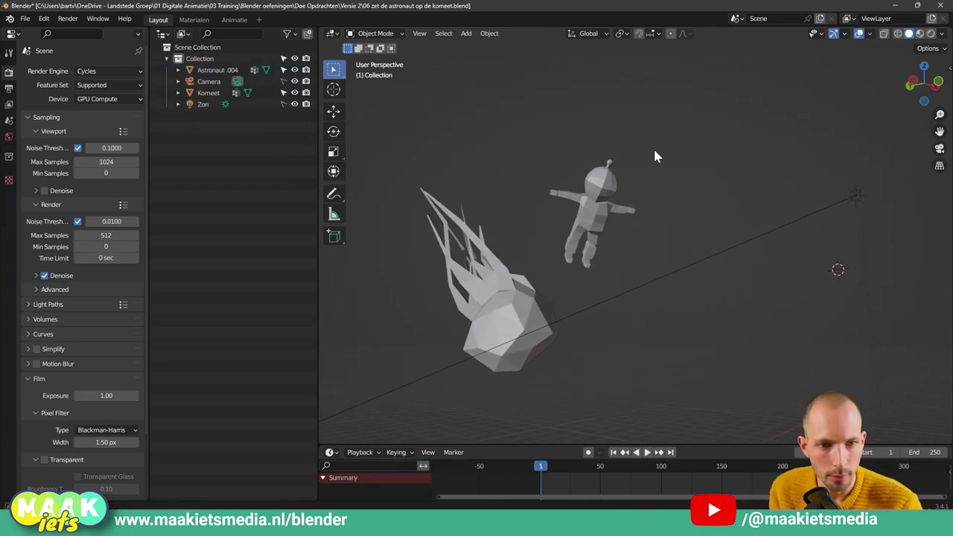
pyautogui.click(592, 216)
pyautogui.moveTo(592, 215); pyautogui.dragTo(603, 222, button='middle')
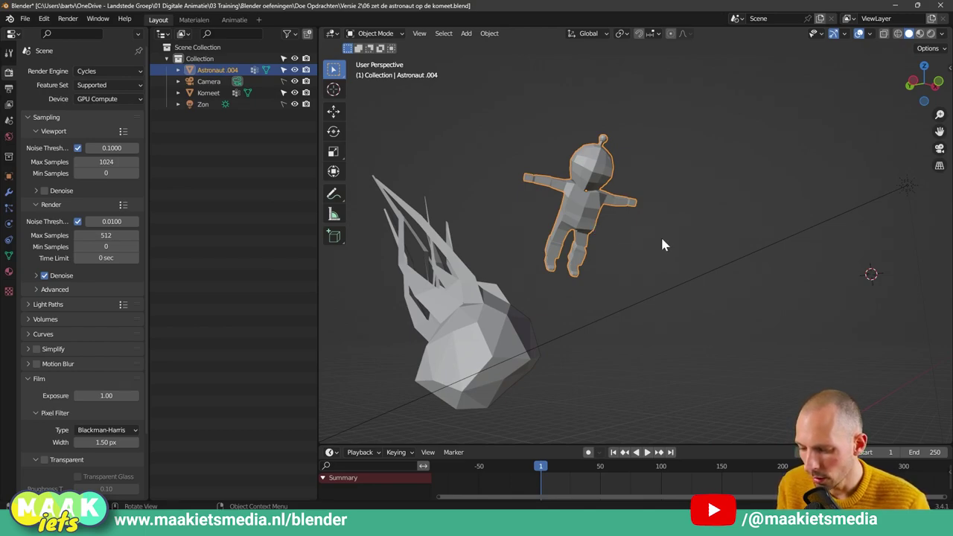
pyautogui.press('g')
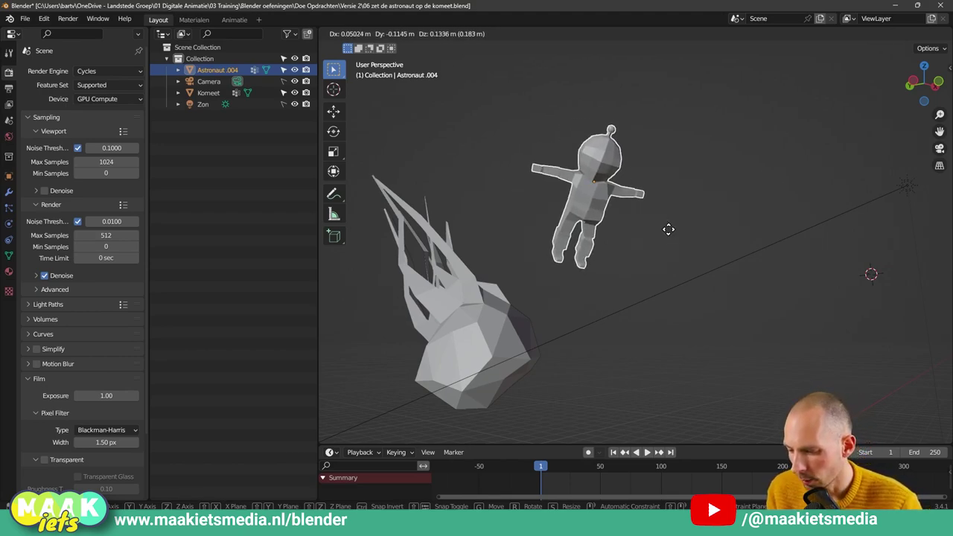
pyautogui.scroll(-2, 668, 229)
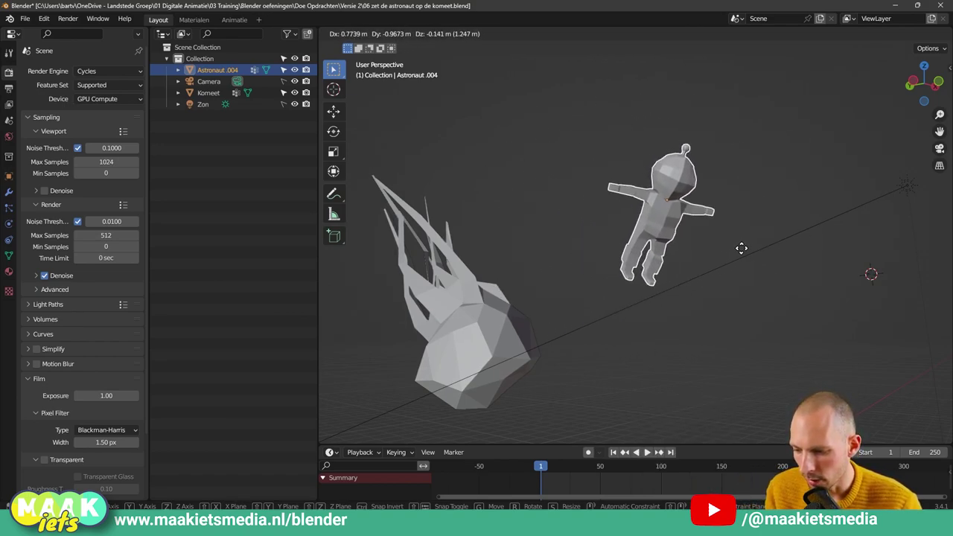
pyautogui.click(820, 237)
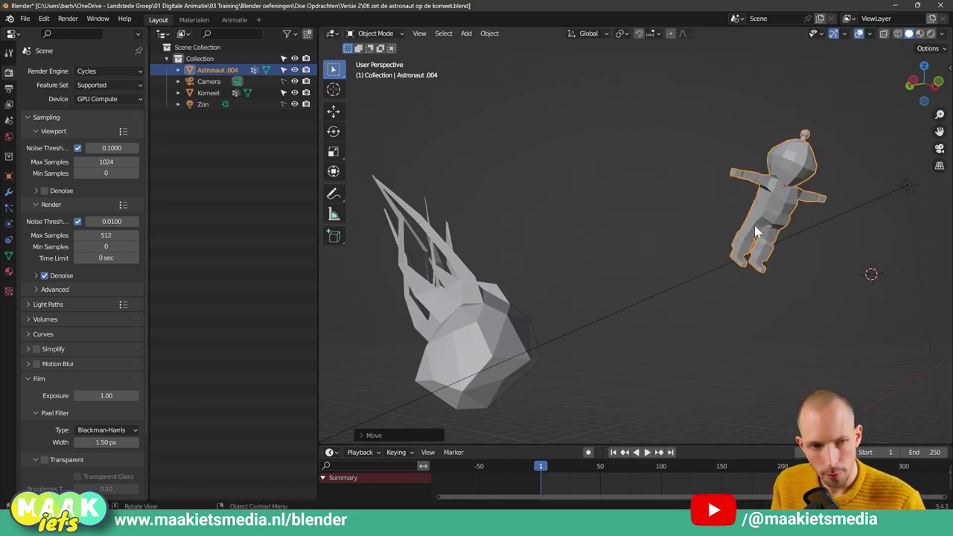
pyautogui.press('g')
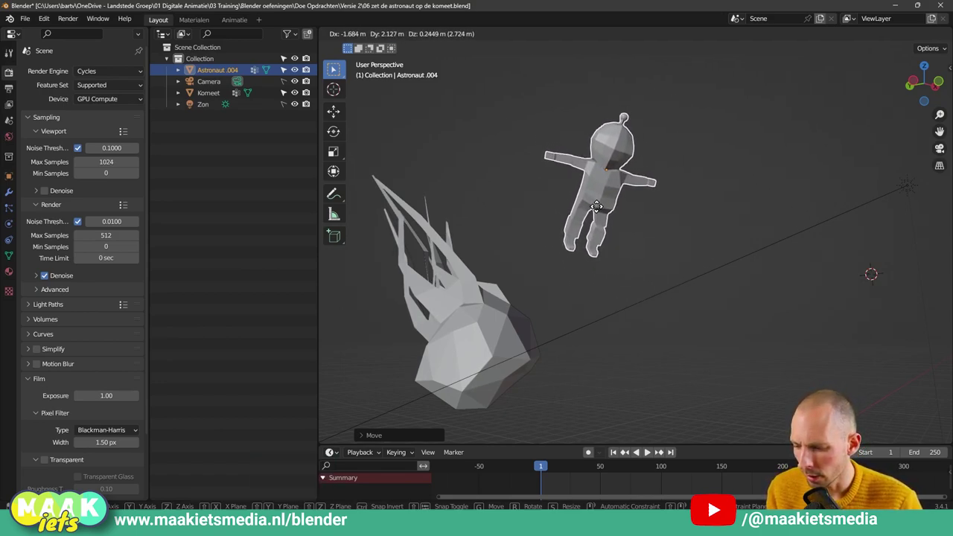
pyautogui.rightClick(737, 221)
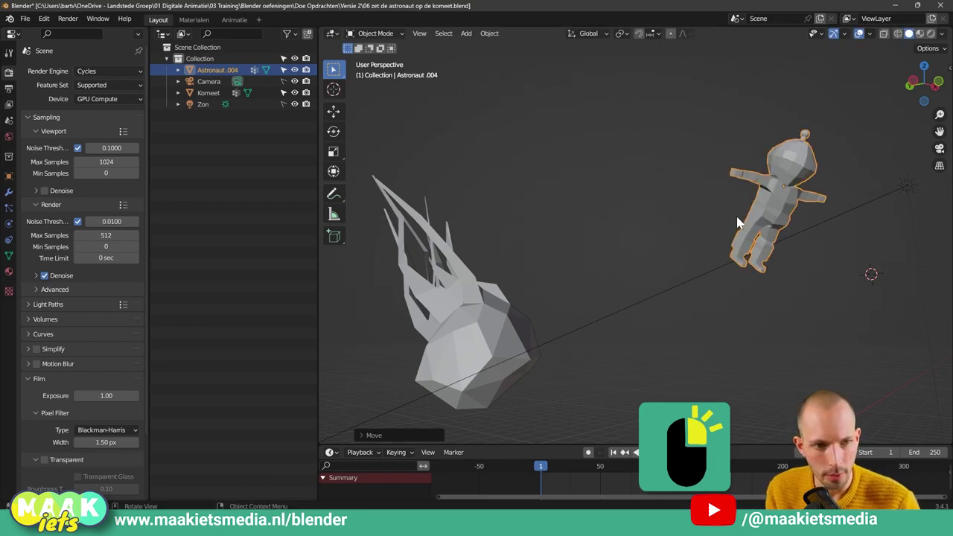
pyautogui.press('g')
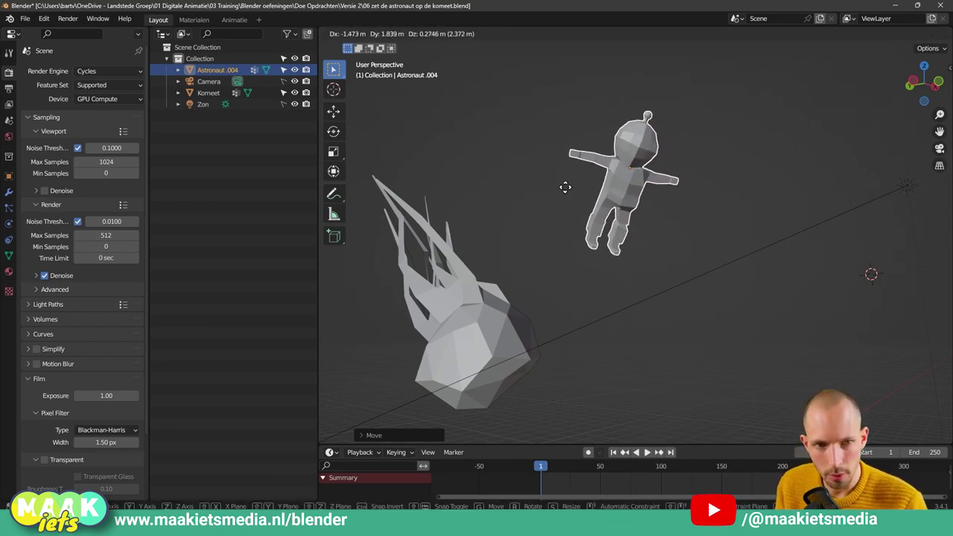
pyautogui.press('Return')
pyautogui.press('g')
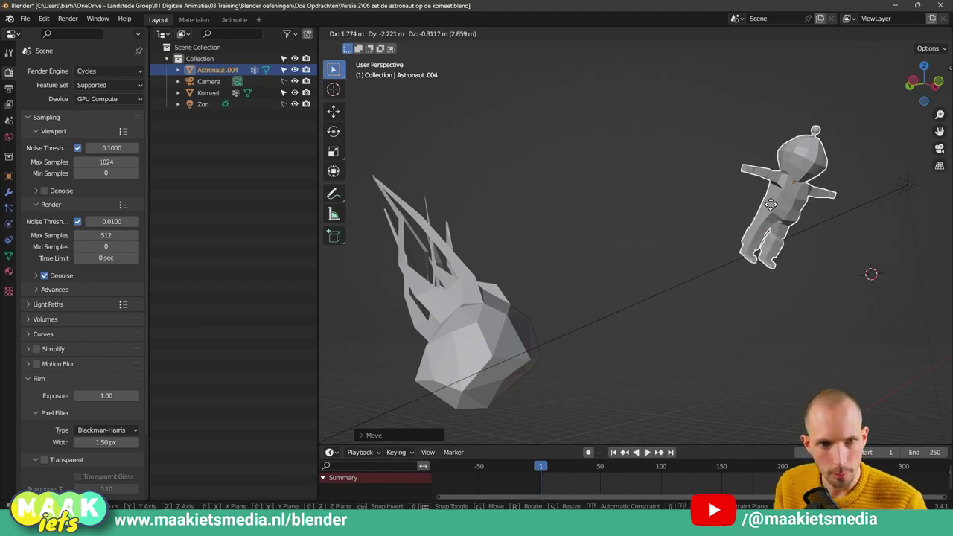
pyautogui.rightClick(733, 225)
pyautogui.scroll(-1, 679, 224)
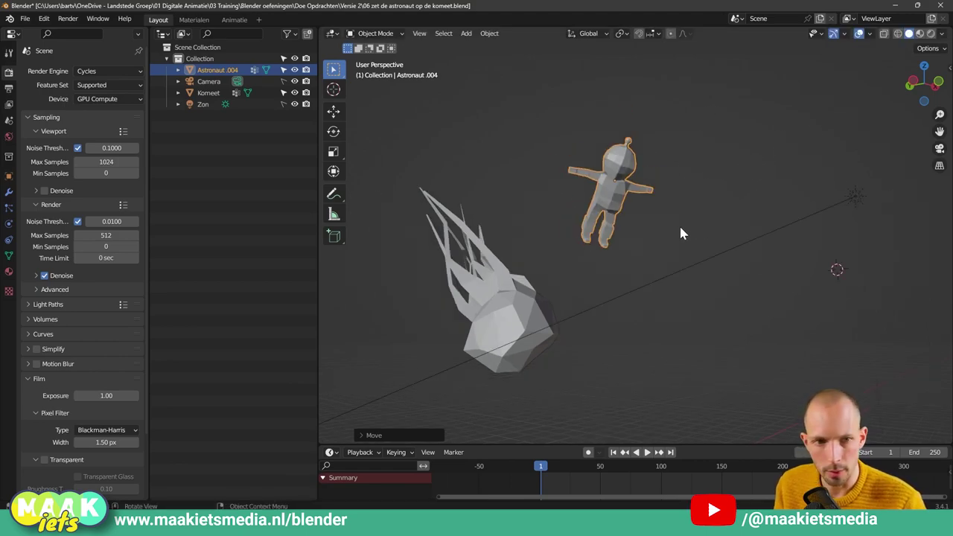
# Step: Orbit and zoom out until the comet, Astronaut.004 and the grid axes are all visible
pyautogui.keyDown('shift'); pyautogui.moveTo(668, 216); pyautogui.dragTo(656, 250, button='middle'); pyautogui.keyUp('shift')
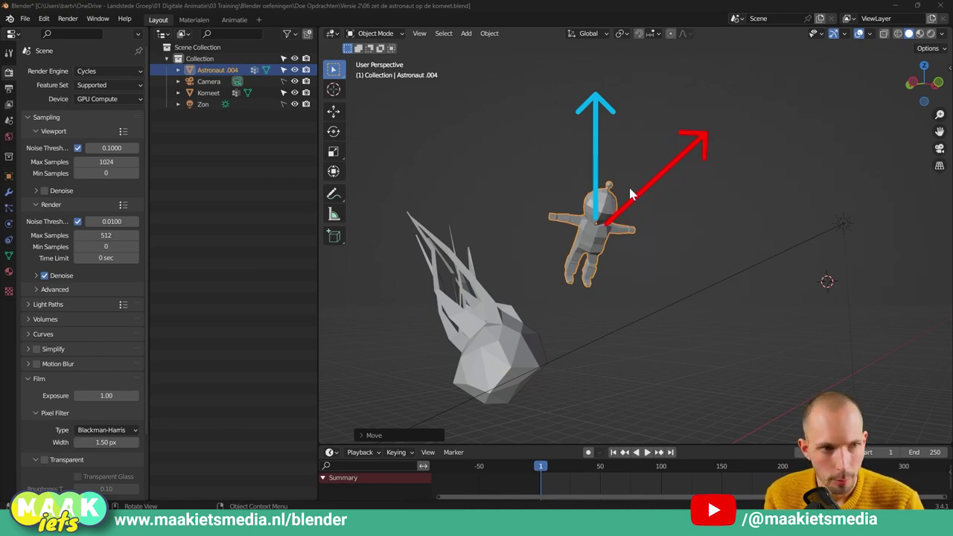
pyautogui.moveTo(591, 223); pyautogui.dragTo(468, 165)
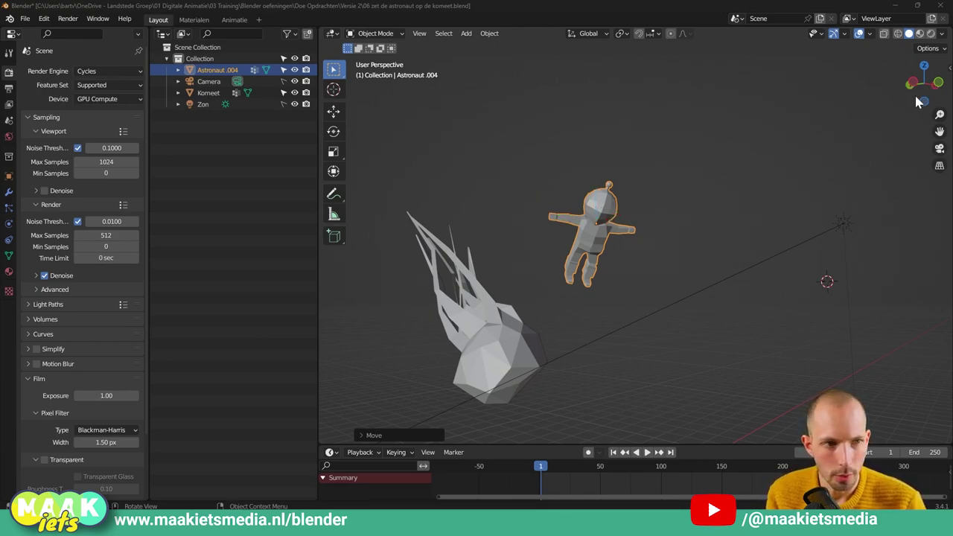
pyautogui.moveTo(921, 96); pyautogui.dragTo(934, 93)
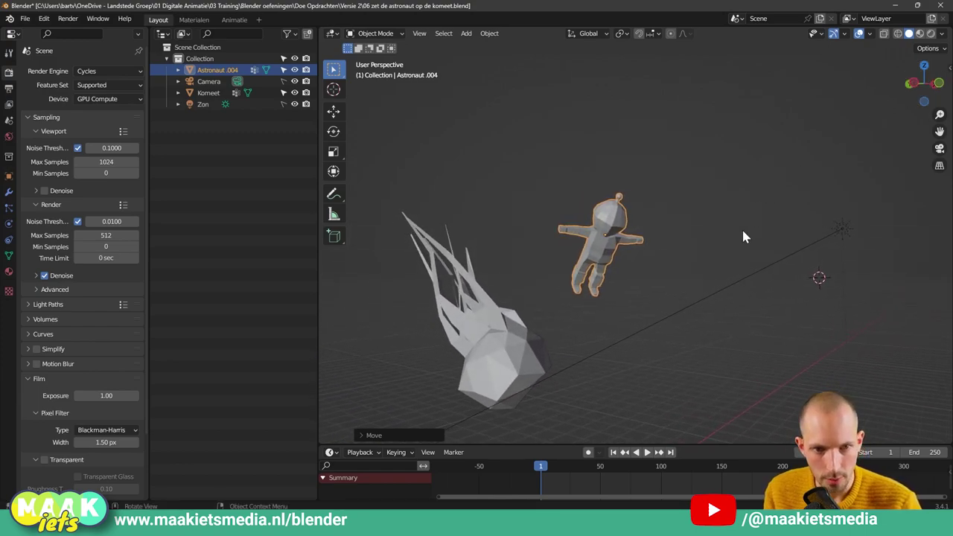
pyautogui.scroll(-3, 739, 229)
pyautogui.moveTo(732, 250)
pyautogui.mouseDown(button='middle')
pyautogui.moveTo(694, 297)
pyautogui.moveTo(686, 286)
pyautogui.mouseUp(button='middle')
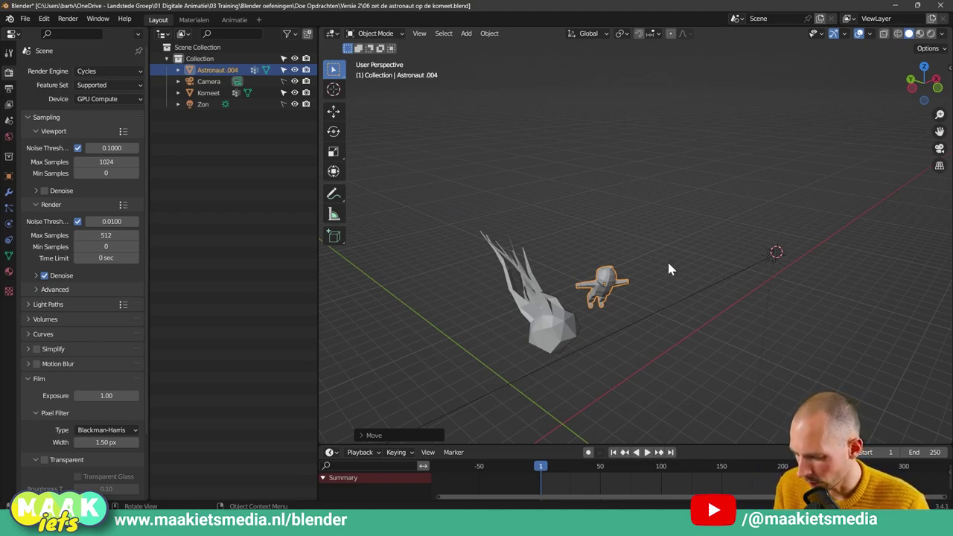
# Step: Slide the astronaut toward the comet along the X axis and then the Y axis
pyautogui.press('g')
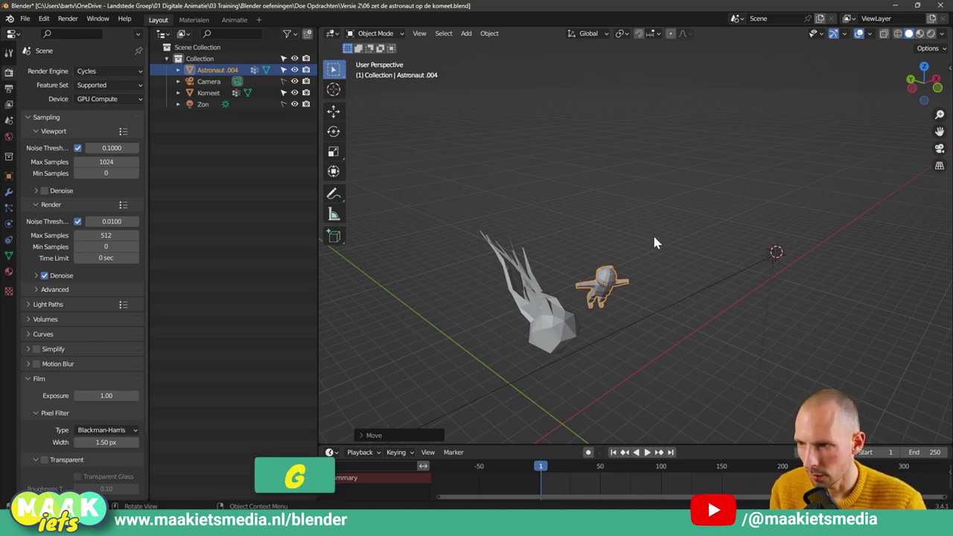
pyautogui.press('x')
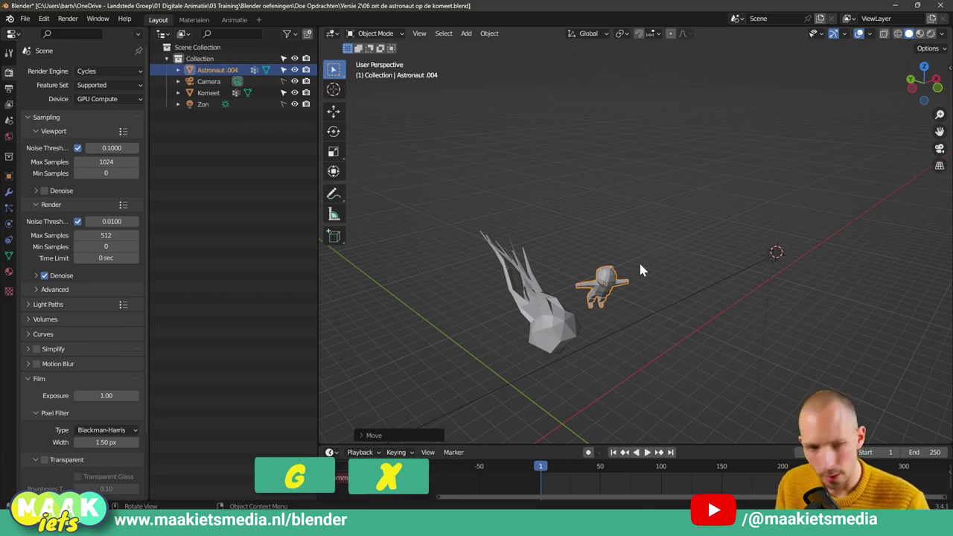
pyautogui.press('g')
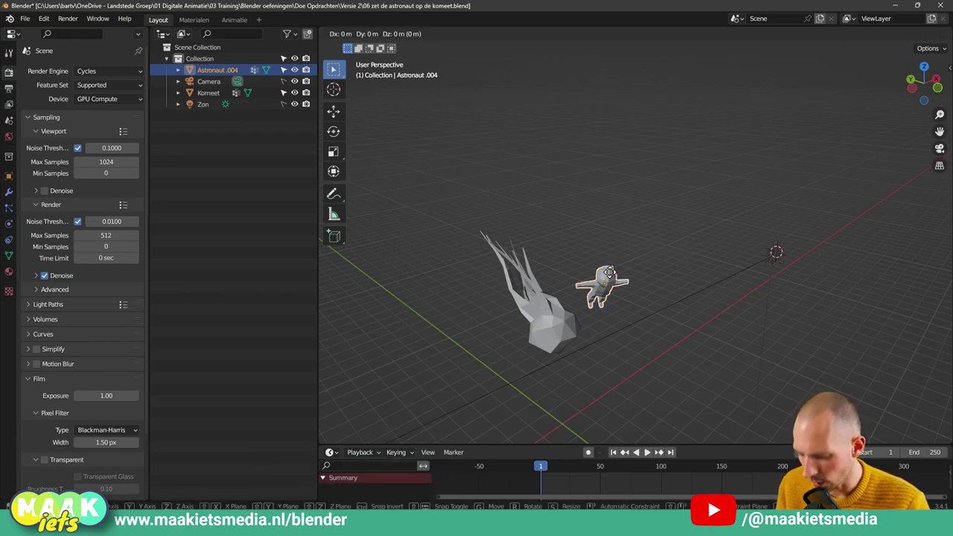
pyautogui.press('x')
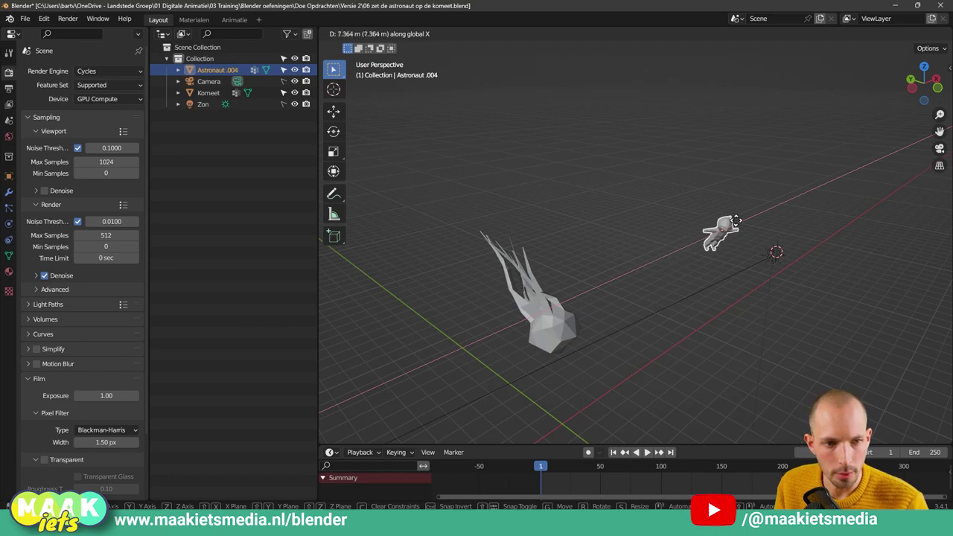
pyautogui.click(640, 277)
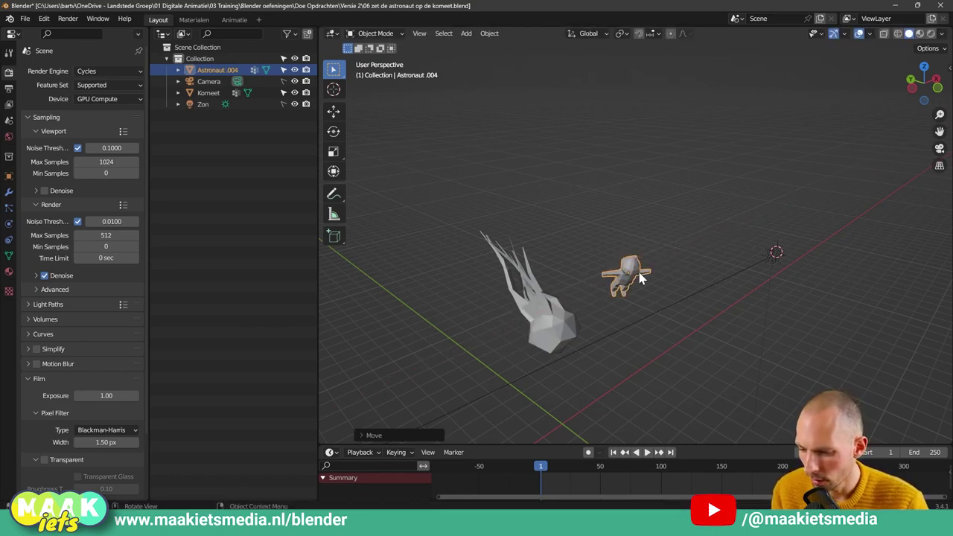
pyautogui.press('g')
pyautogui.press('y')
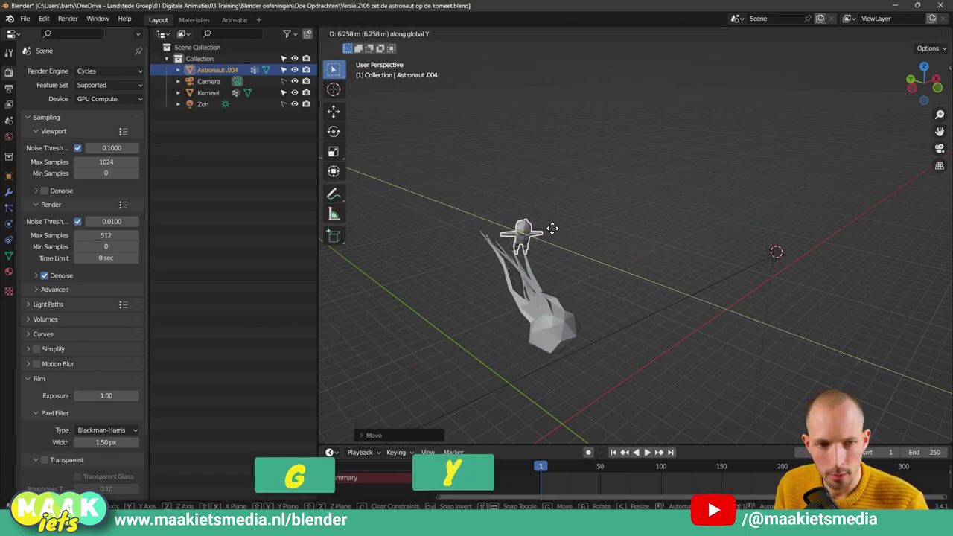
pyautogui.click(595, 261)
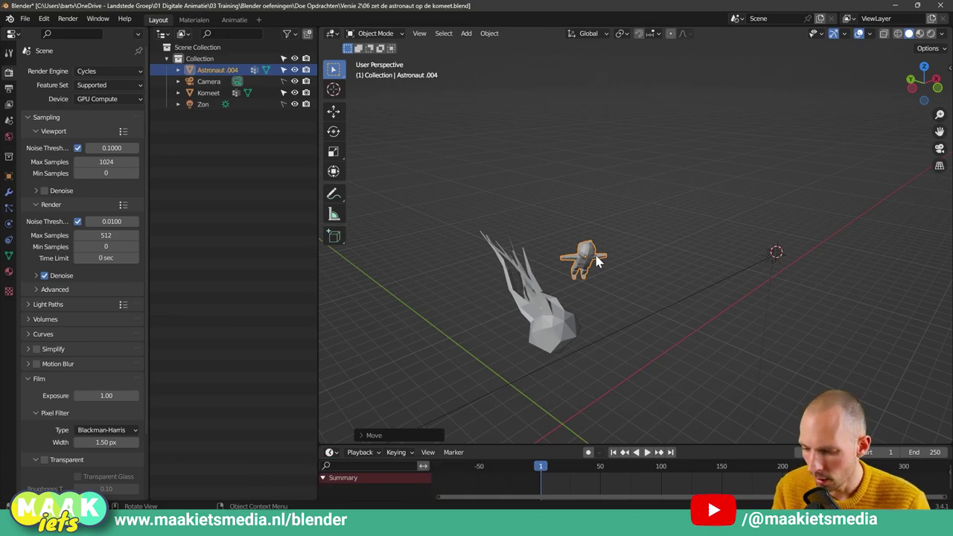
# Step: Move the astronaut along Z so it hovers just above the comet's head
pyautogui.press('g')
pyautogui.press('z')
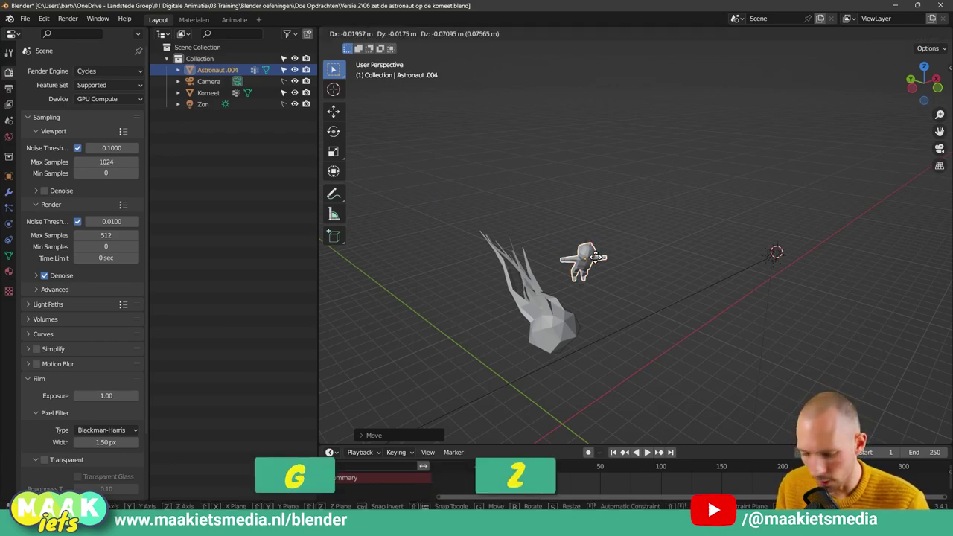
pyautogui.click(612, 218)
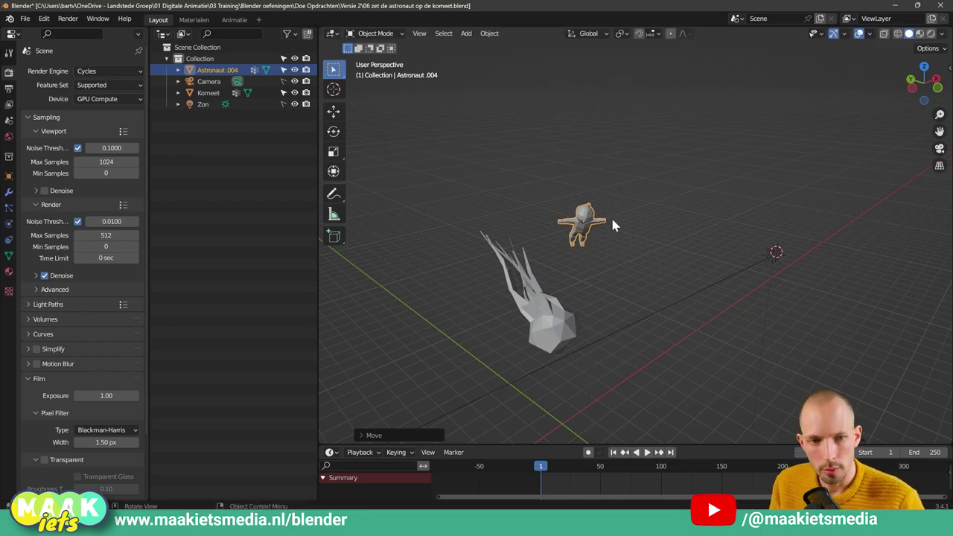
pyautogui.moveTo(612, 221)
pyautogui.mouseDown(button='middle')
pyautogui.moveTo(635, 249)
pyautogui.moveTo(647, 193)
pyautogui.moveTo(646, 215)
pyautogui.mouseUp(button='middle')
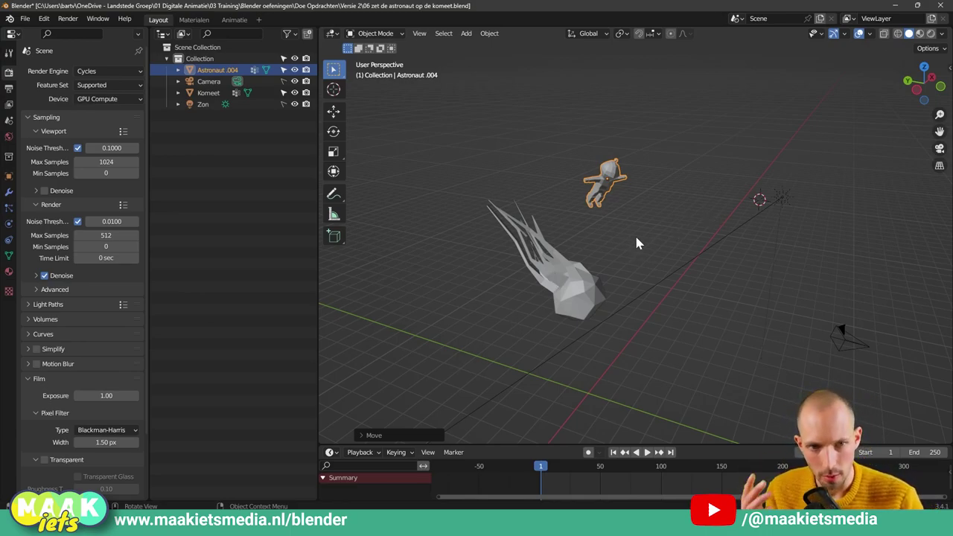
pyautogui.moveTo(634, 233); pyautogui.dragTo(623, 232, button='middle')
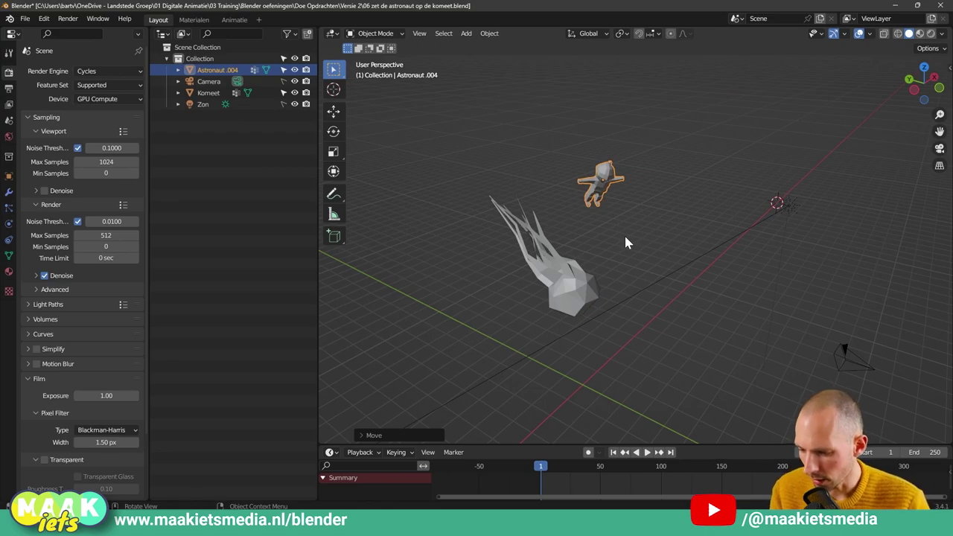
# Step: Move the astronaut horizontally with its height locked (Shift+Z), bringing it nearer the comet
pyautogui.press('g')
pyautogui.press('shift')
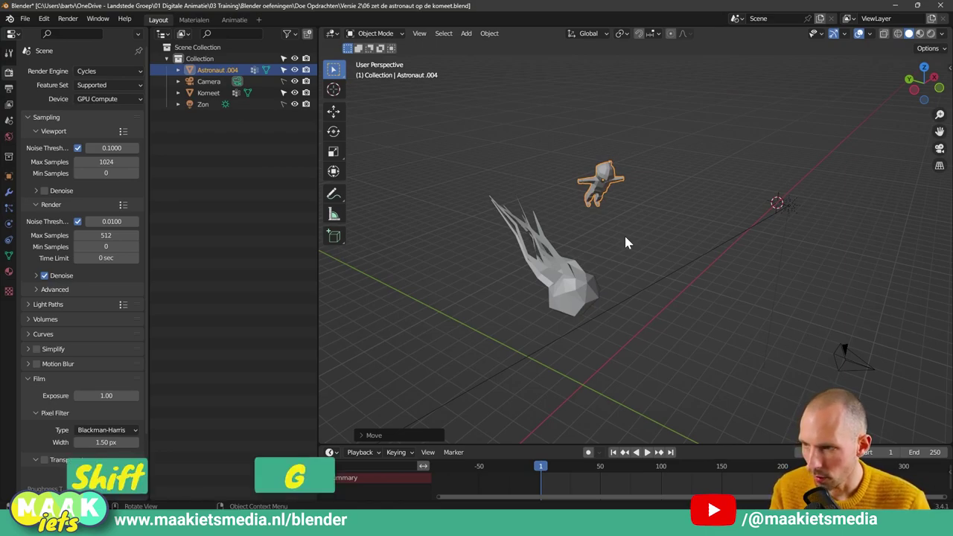
pyautogui.hotkey('shift', 'z')
pyautogui.rightClick(613, 171)
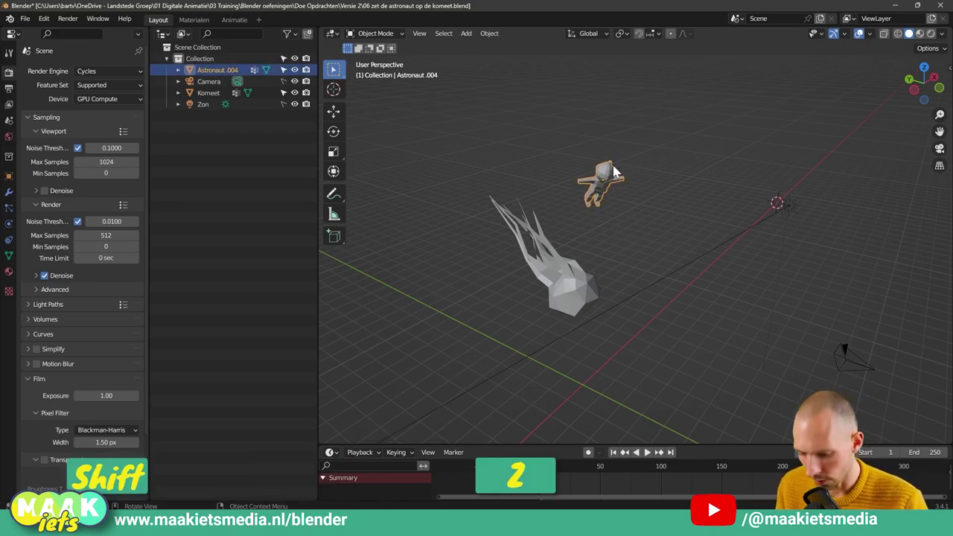
pyautogui.moveTo(613, 171); pyautogui.dragTo(614, 171, button='middle')
pyautogui.press('g')
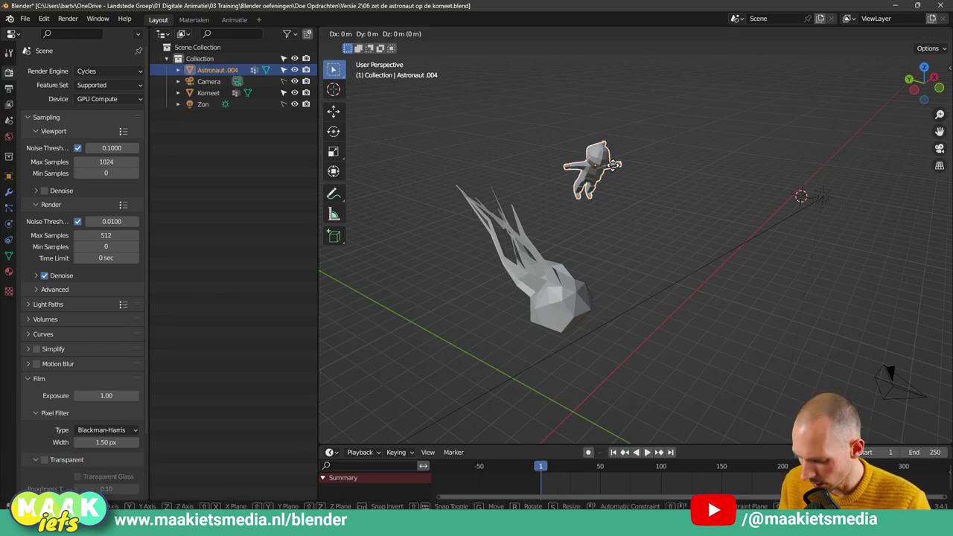
pyautogui.hotkey('shift', 'z')
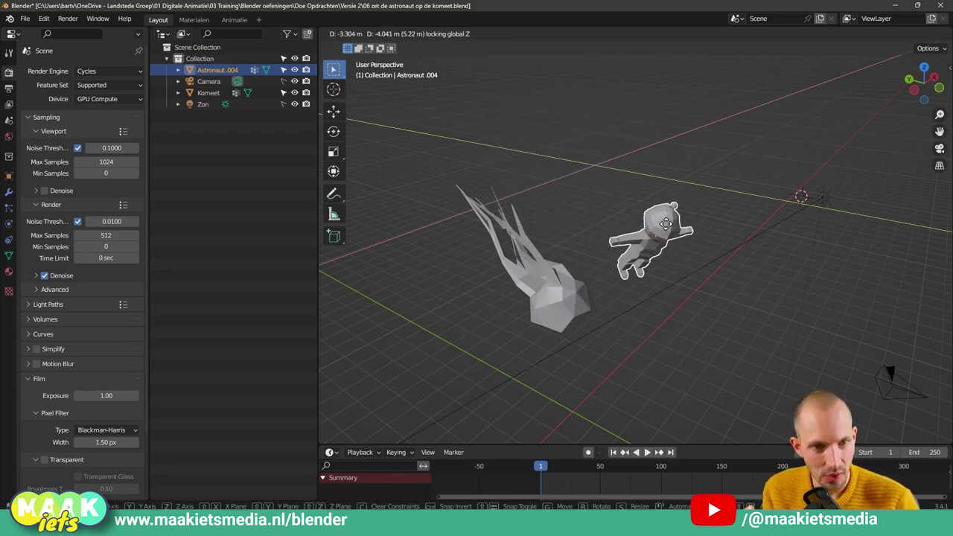
pyautogui.click(644, 248)
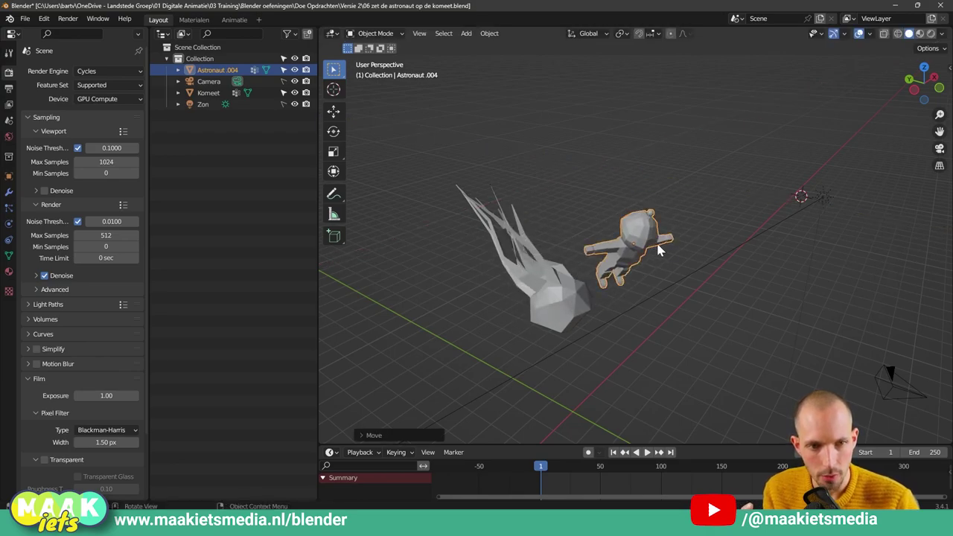
pyautogui.scroll(-4, 667, 245)
pyautogui.moveTo(682, 259); pyautogui.dragTo(676, 259, button='middle')
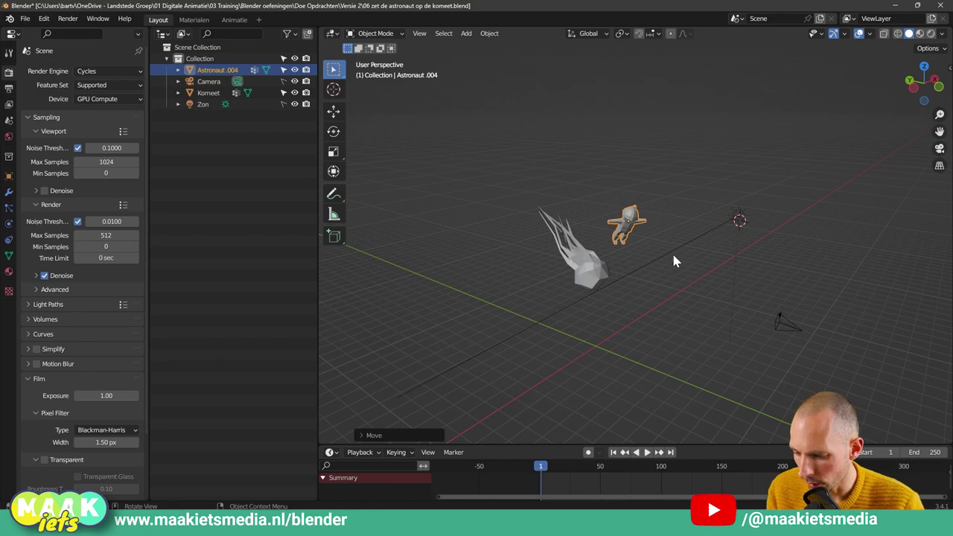
# Step: Reselect the astronaut and nudge it slightly along the Y axis
pyautogui.press('g')
pyautogui.hotkey('shift', 'y')
pyautogui.click(684, 223)
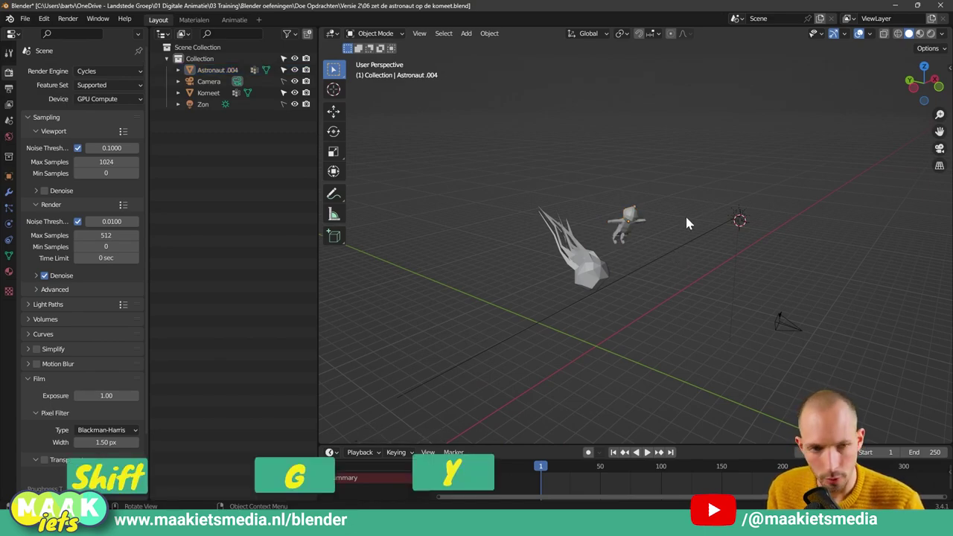
pyautogui.click(631, 218)
pyautogui.press('g')
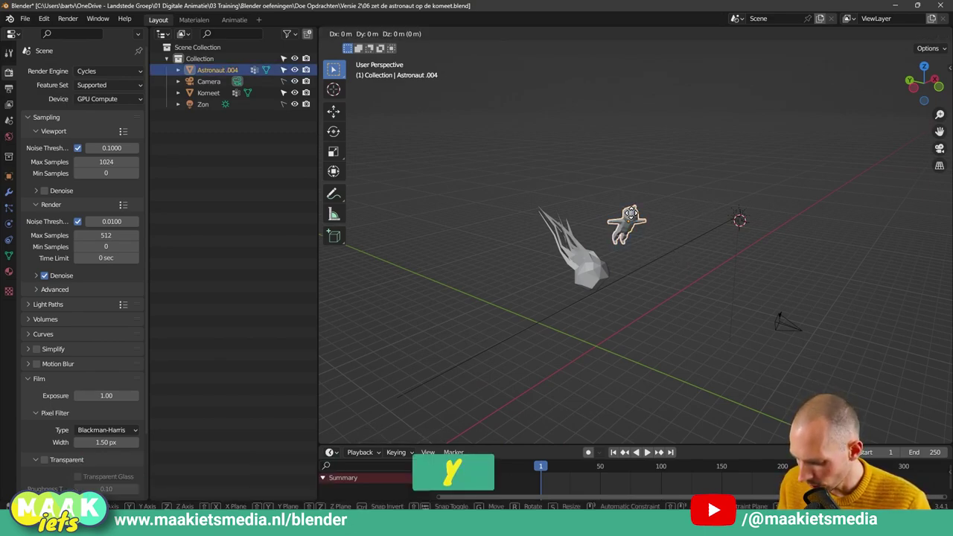
pyautogui.press('y')
pyautogui.click(641, 191)
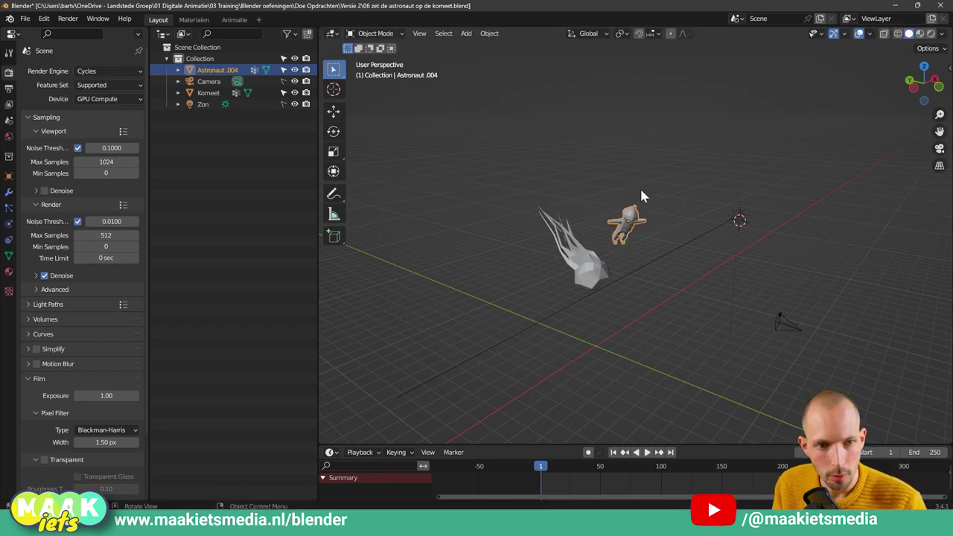
# Step: Fine-tune the astronaut's spot beside the comet's head with free moves and a Y-locked move
pyautogui.press('g')
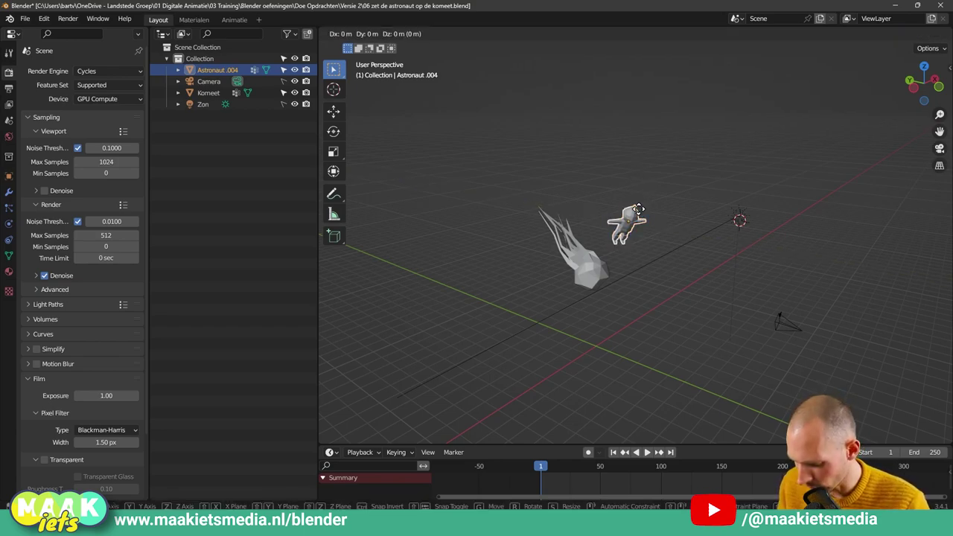
pyautogui.click(636, 222)
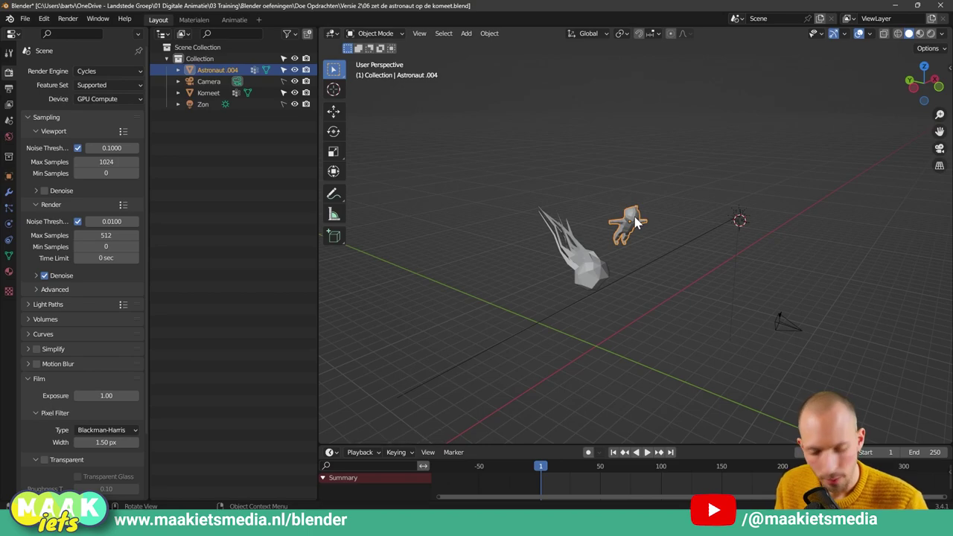
pyautogui.press('g')
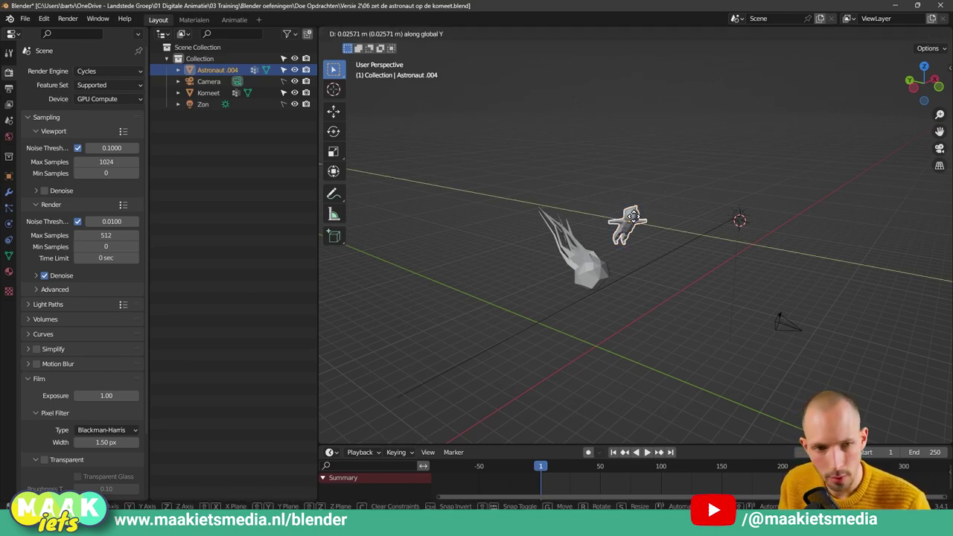
pyautogui.click(638, 217)
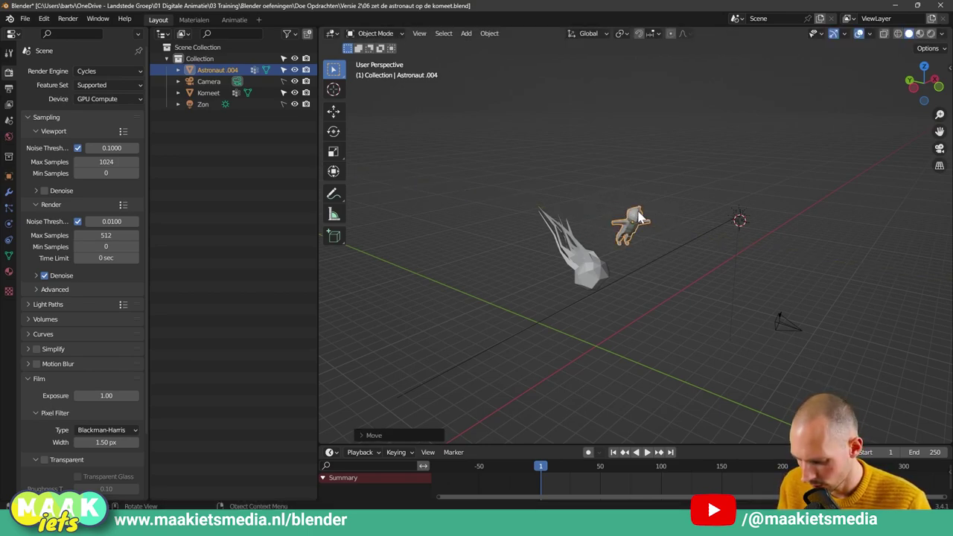
pyautogui.press('g')
pyautogui.hotkey('shift', 'y')
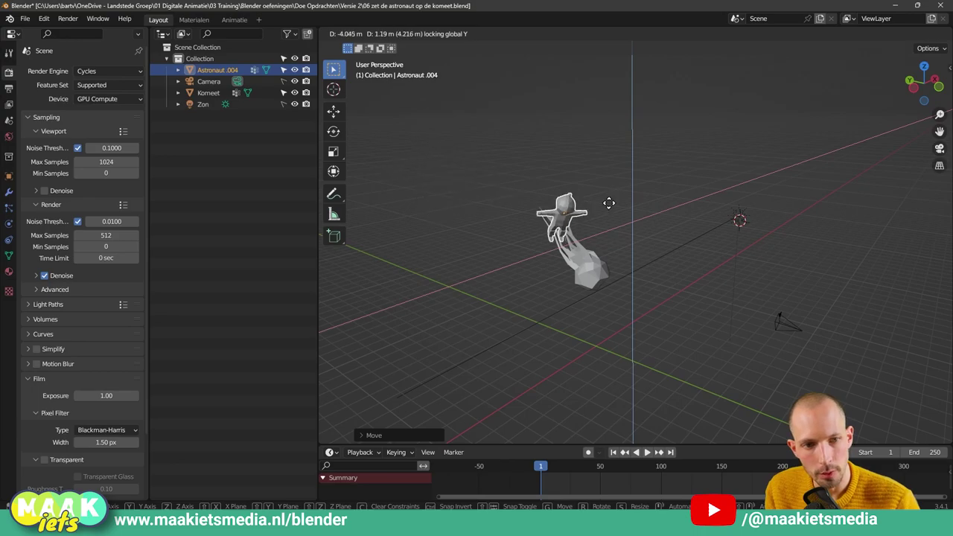
pyautogui.click(627, 232)
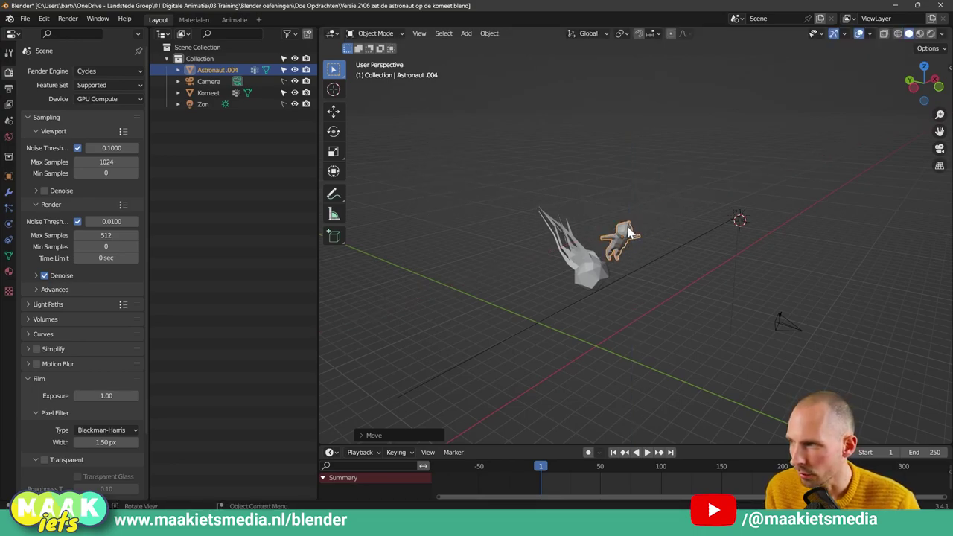
pyautogui.scroll(3, 637, 245)
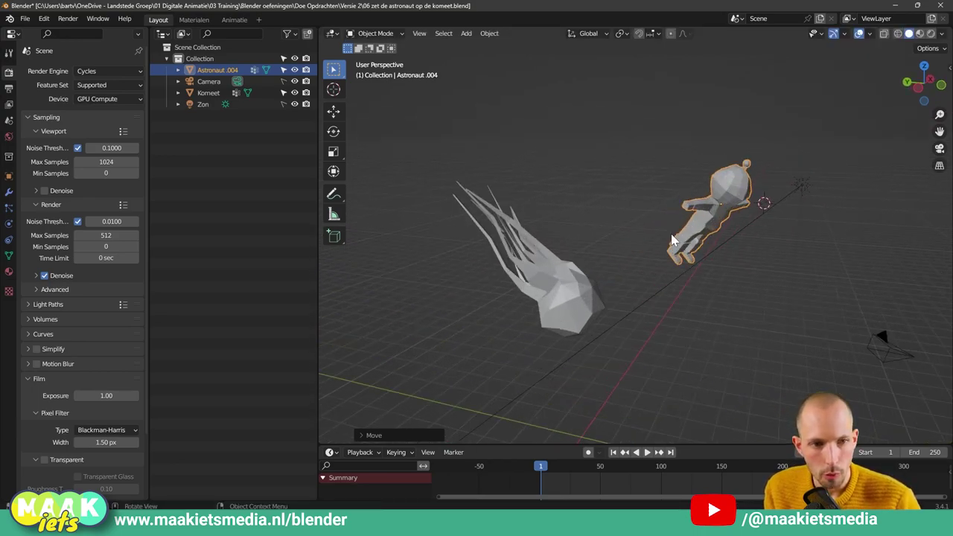
pyautogui.moveTo(637, 246); pyautogui.dragTo(637, 241, button='middle')
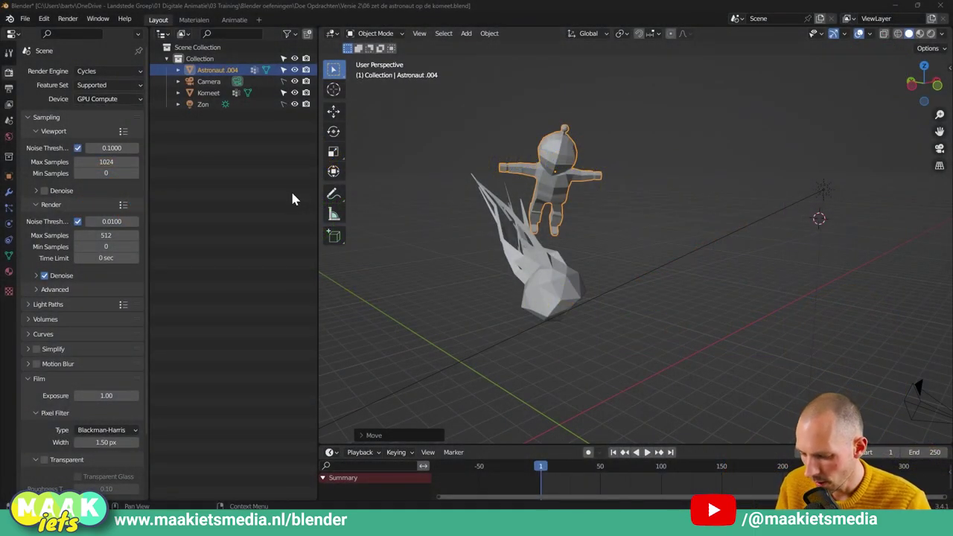
pyautogui.click(417, 194)
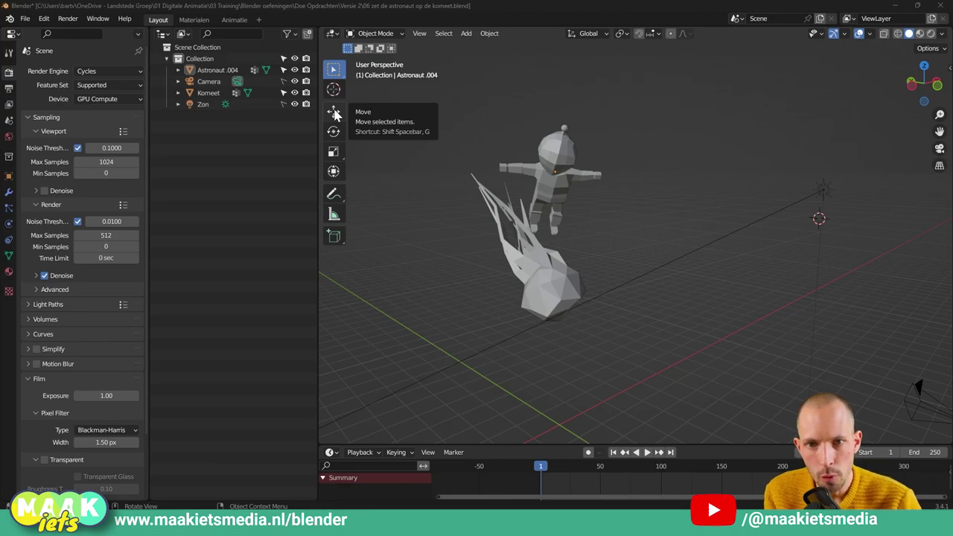
# Step: Switch to the Move tool, select the astronaut and rotate it upright
pyautogui.click(335, 114)
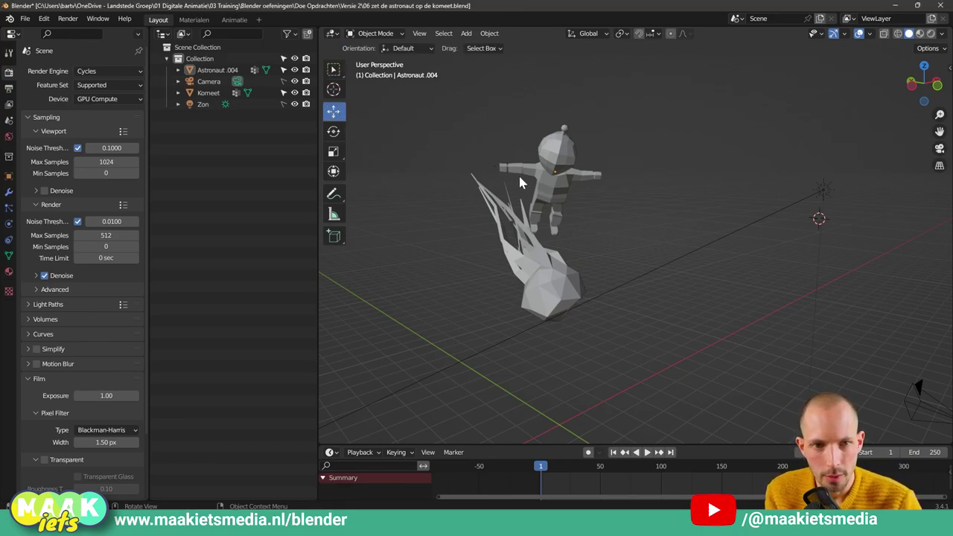
pyautogui.click(560, 189)
pyautogui.scroll(3, 555, 179)
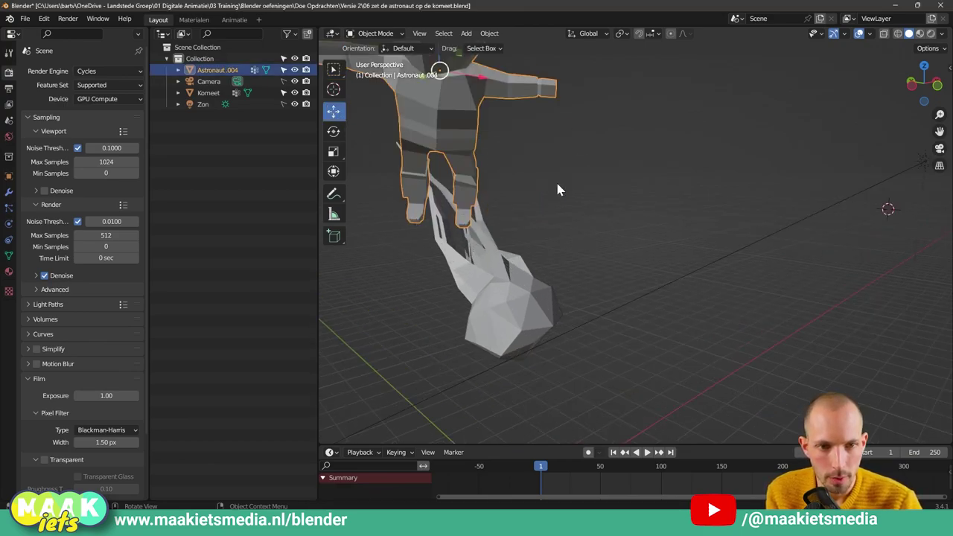
pyautogui.scroll(-1, 555, 179)
pyautogui.moveTo(543, 189); pyautogui.dragTo(573, 223, button='middle')
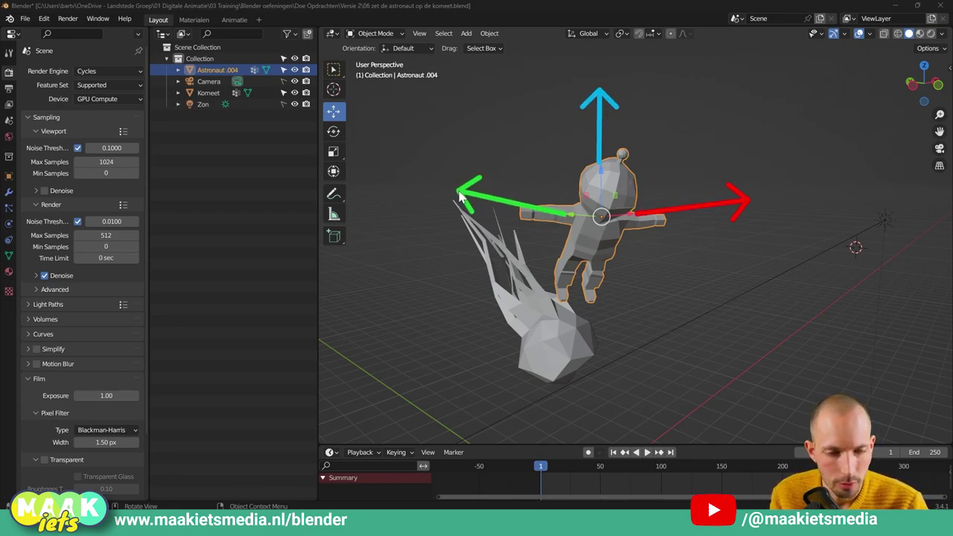
pyautogui.press('r')
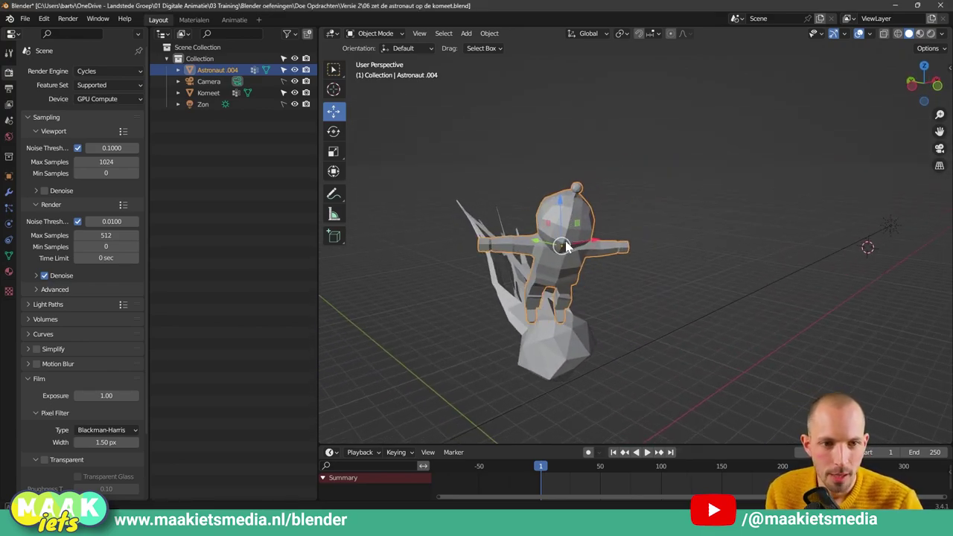
pyautogui.click(568, 247)
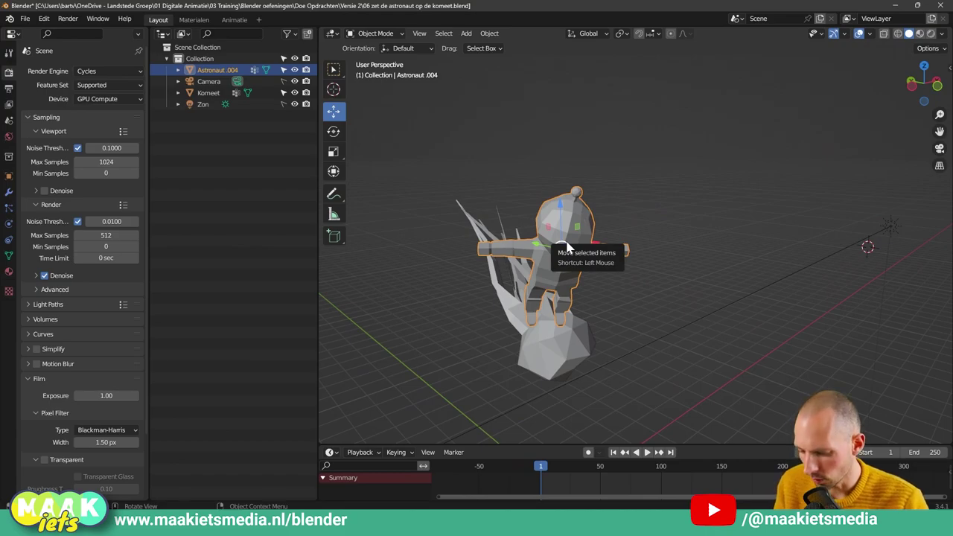
# Step: Raise the astronaut and drag it with the move gizmo down toward the comet
pyautogui.press('g')
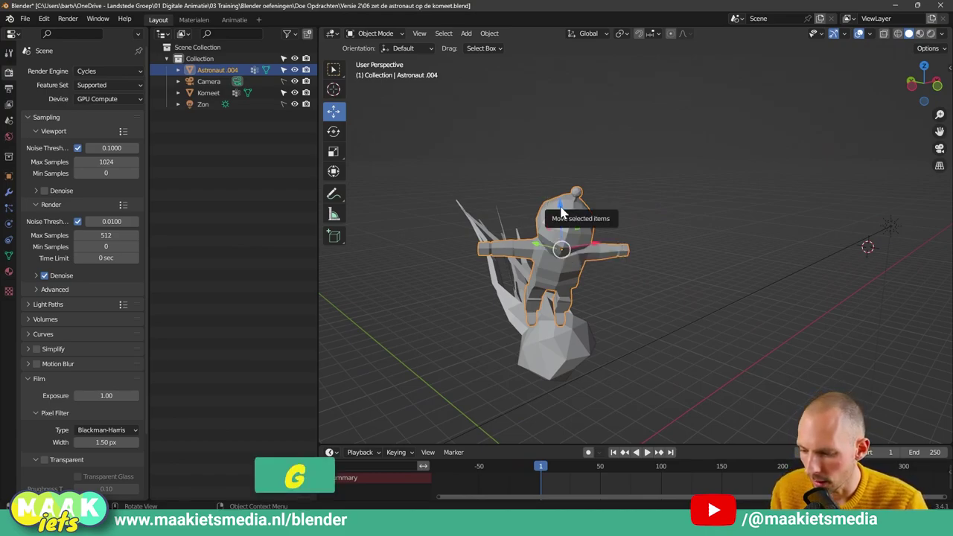
pyautogui.moveTo(561, 212); pyautogui.dragTo(558, 166)
pyautogui.click(573, 176)
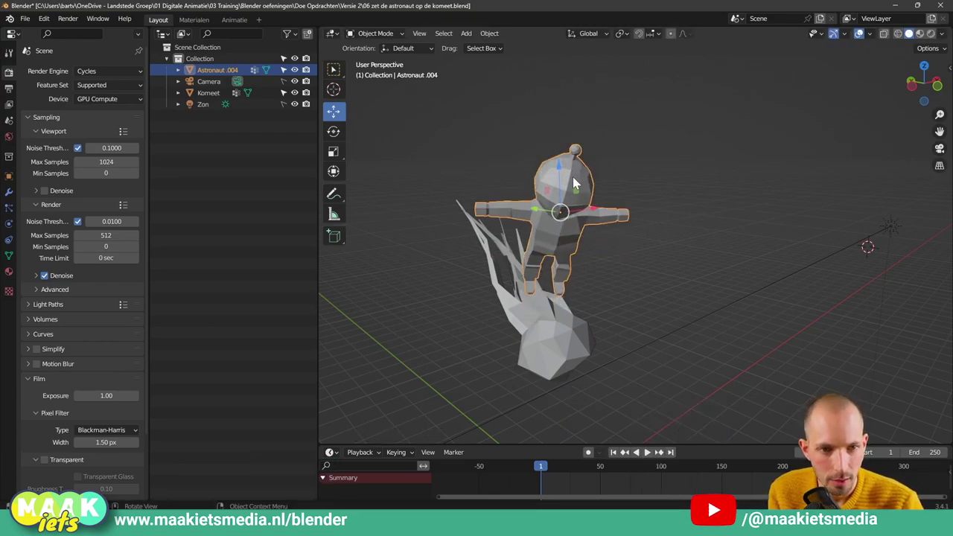
pyautogui.moveTo(566, 188); pyautogui.dragTo(562, 199)
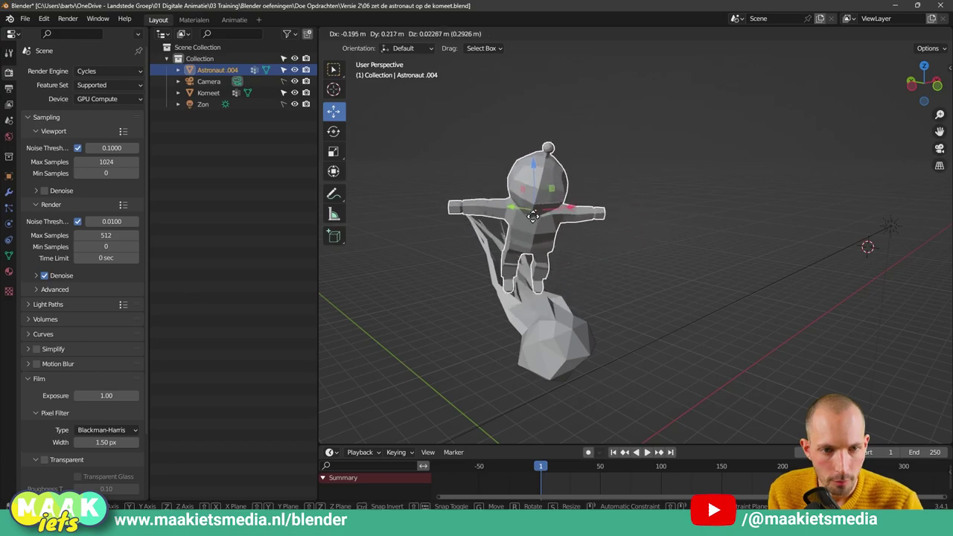
pyautogui.scroll(3, 562, 194)
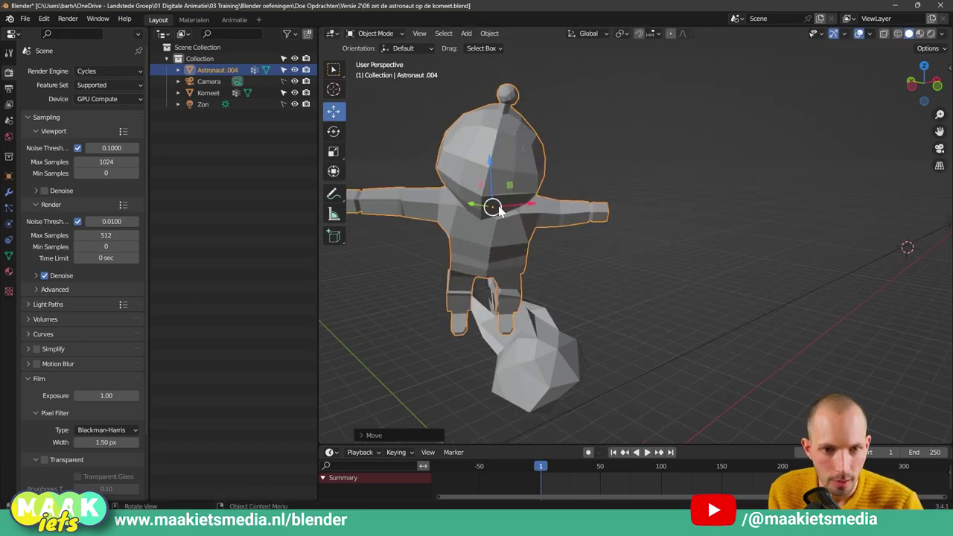
pyautogui.moveTo(498, 210); pyautogui.dragTo(621, 258)
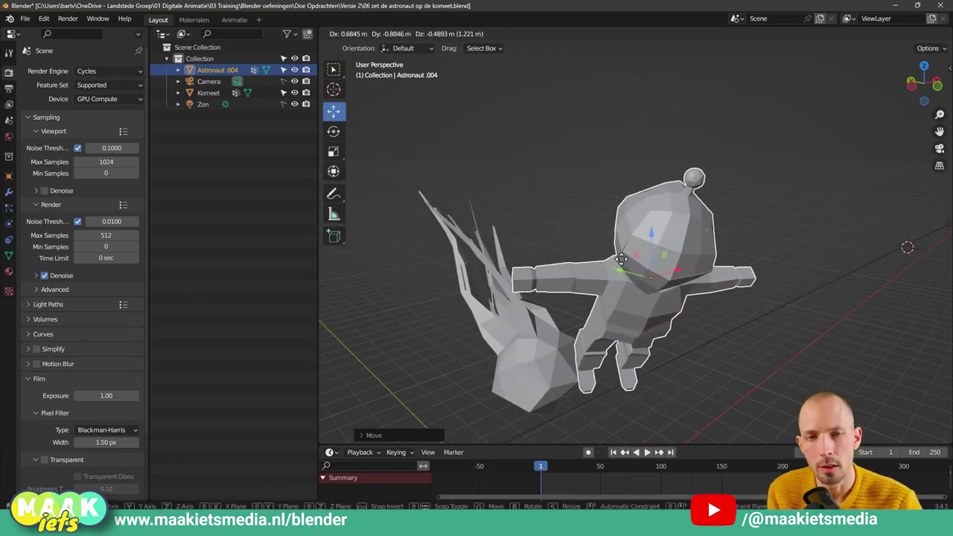
pyautogui.moveTo(621, 258)
pyautogui.mouseDown()
pyautogui.moveTo(577, 215)
pyautogui.moveTo(623, 292)
pyautogui.moveTo(608, 252)
pyautogui.moveTo(557, 248)
pyautogui.mouseUp()
pyautogui.moveTo(609, 232); pyautogui.dragTo(606, 232)
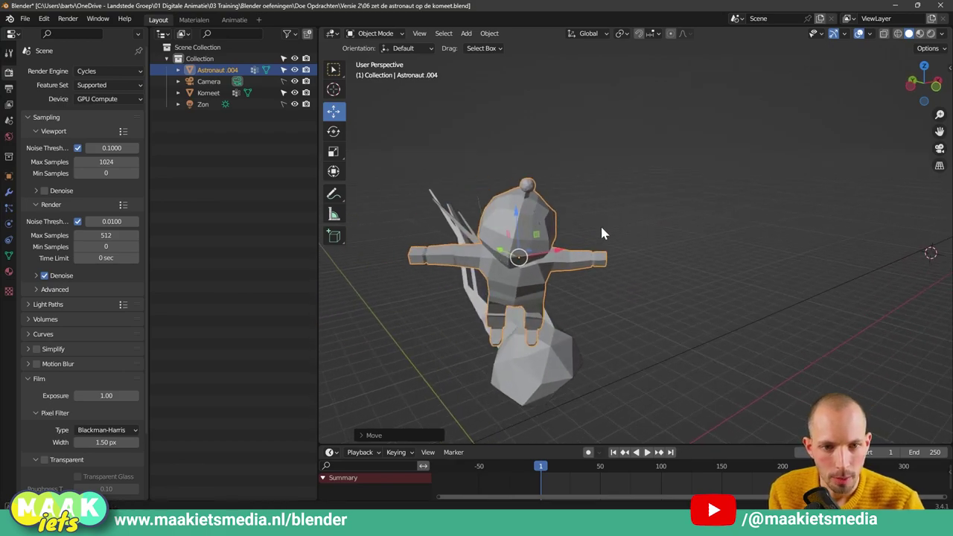
pyautogui.moveTo(607, 232); pyautogui.dragTo(608, 232, button='middle')
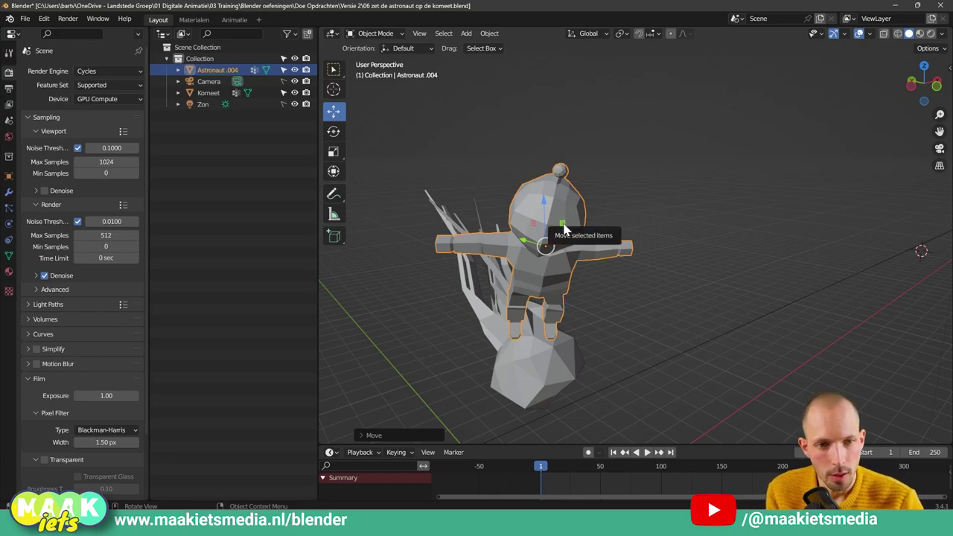
# Step: Drag the astronaut up and right with the gizmo until it sits just above the comet
pyautogui.moveTo(564, 230); pyautogui.dragTo(496, 208)
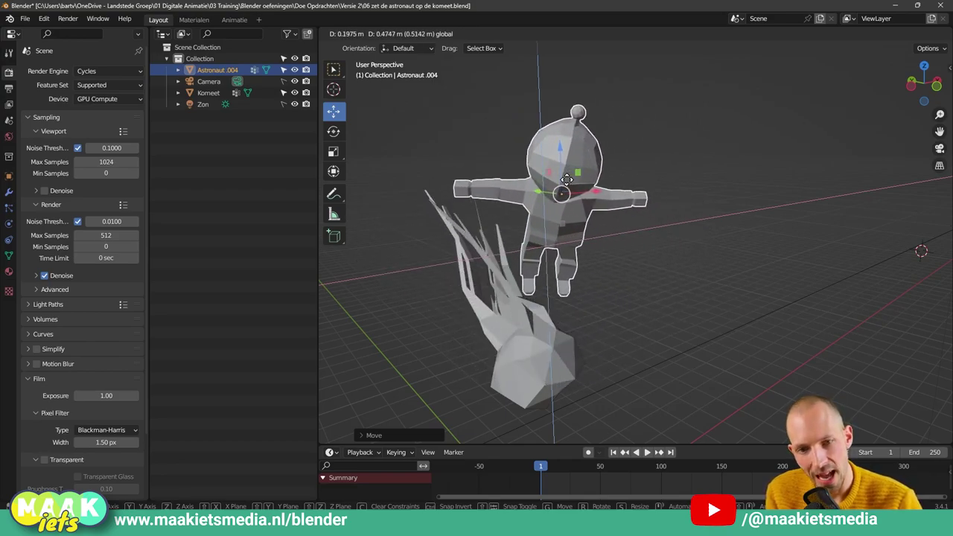
pyautogui.moveTo(495, 209)
pyautogui.mouseDown()
pyautogui.moveTo(608, 201)
pyautogui.moveTo(604, 216)
pyautogui.mouseUp()
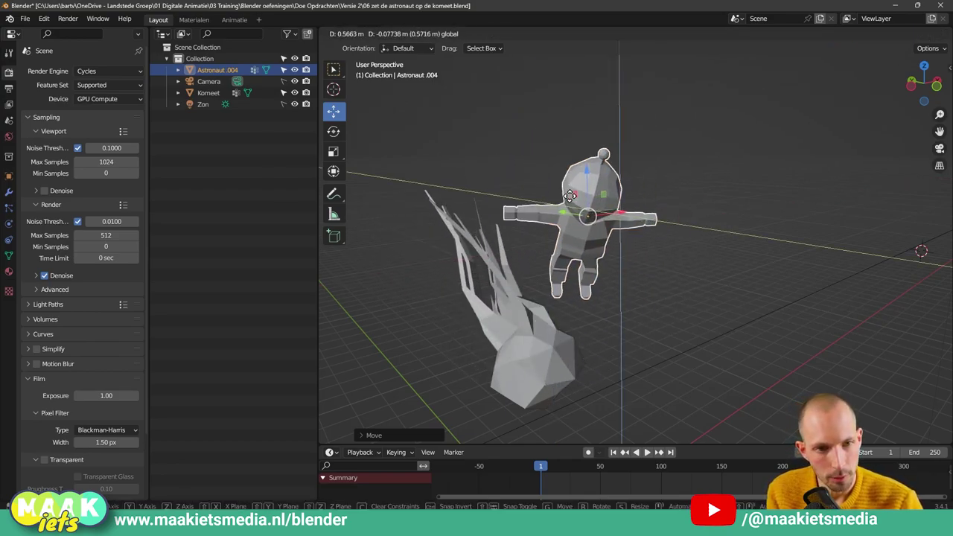
pyautogui.moveTo(604, 217); pyautogui.dragTo(638, 259, button='middle')
pyautogui.moveTo(733, 384); pyautogui.dragTo(642, 240)
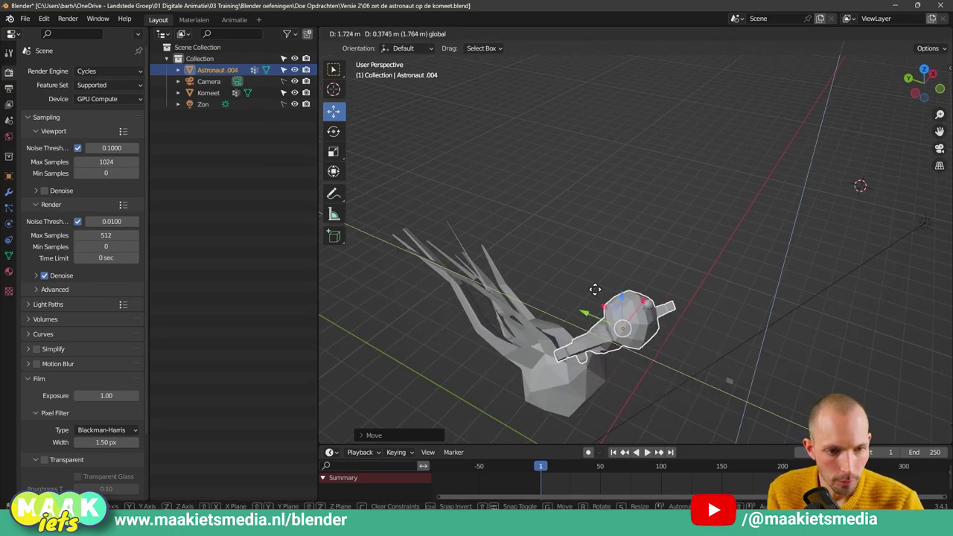
pyautogui.scroll(6, 642, 240)
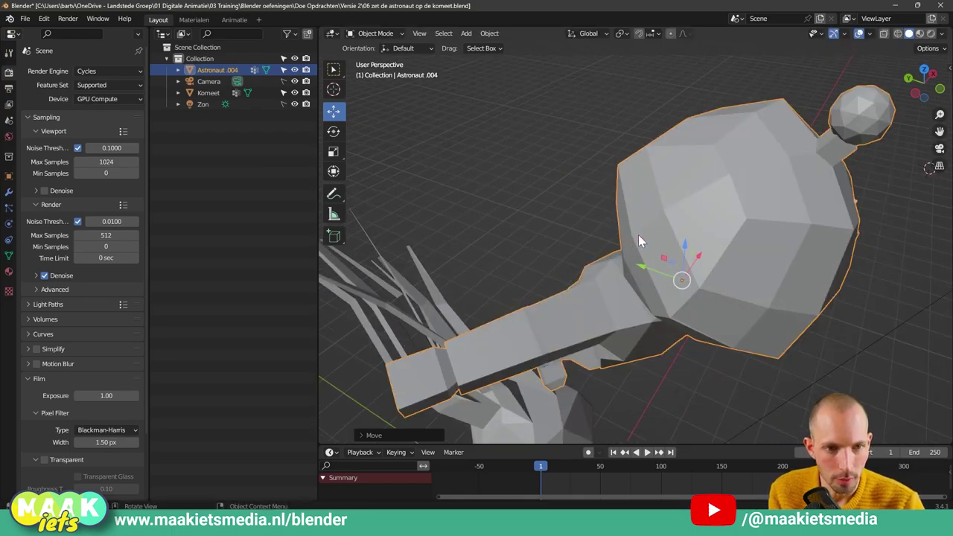
pyautogui.scroll(-4, 649, 258)
pyautogui.scroll(-3, 648, 262)
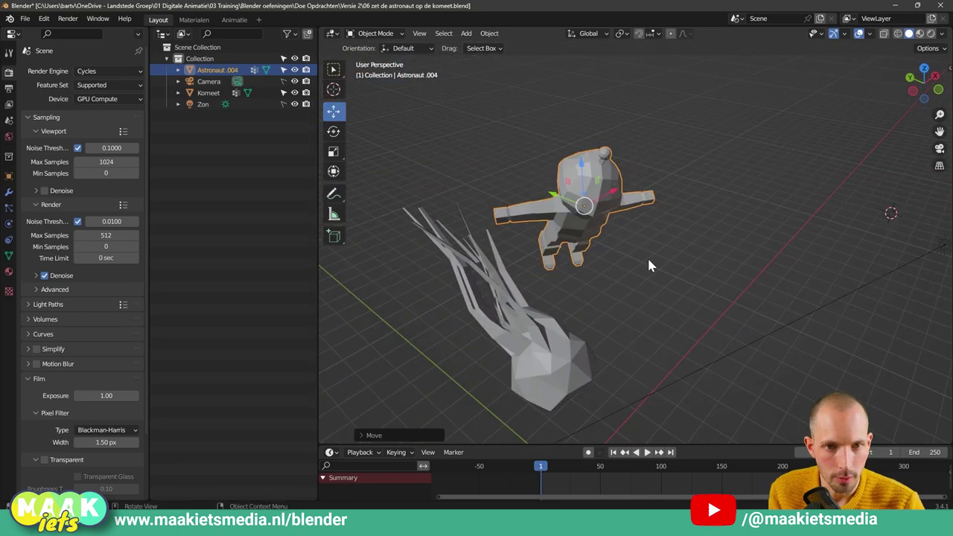
pyautogui.moveTo(648, 263)
pyautogui.mouseDown(button='middle')
pyautogui.moveTo(615, 258)
pyautogui.moveTo(631, 262)
pyautogui.mouseUp(button='middle')
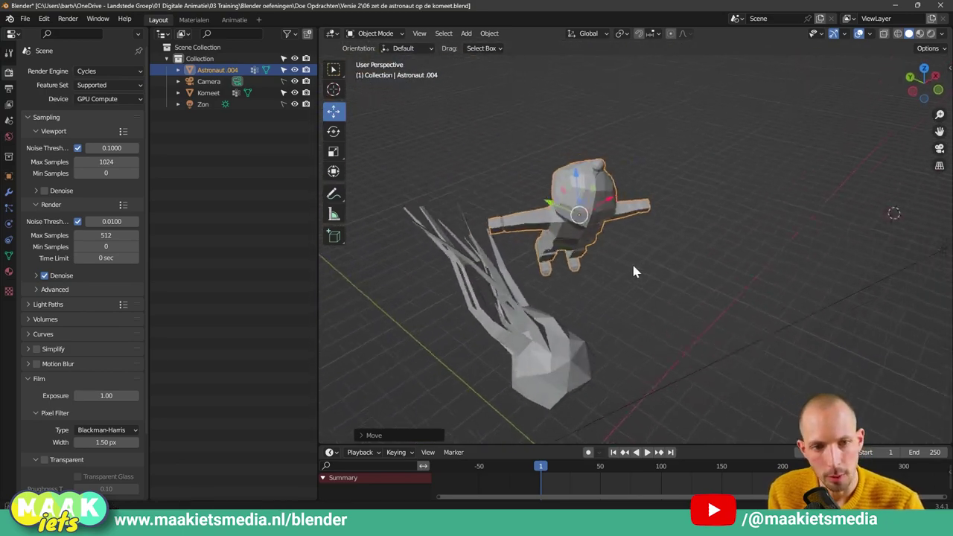
# Step: Adjust the astronaut's position above the comet with two small free moves
pyautogui.press('g')
pyautogui.click(586, 235)
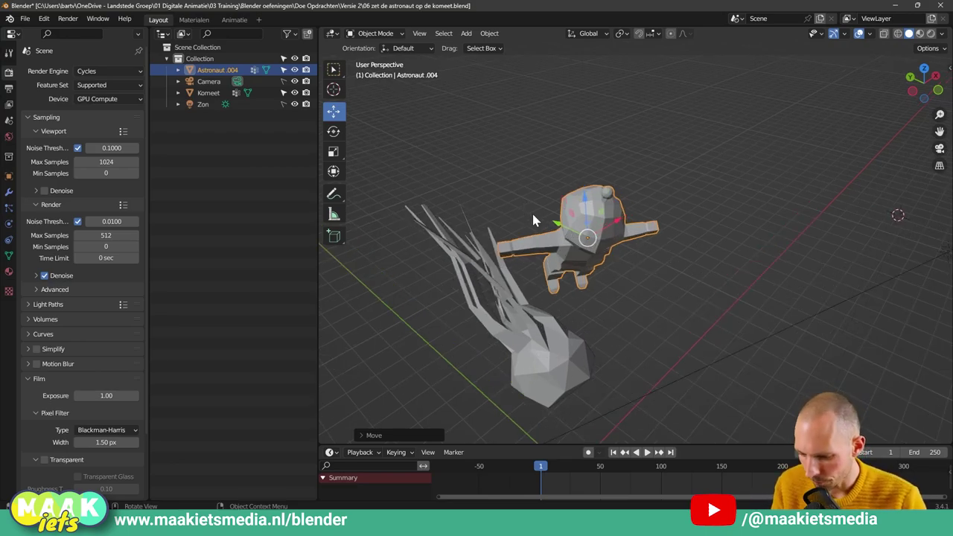
pyautogui.press('g')
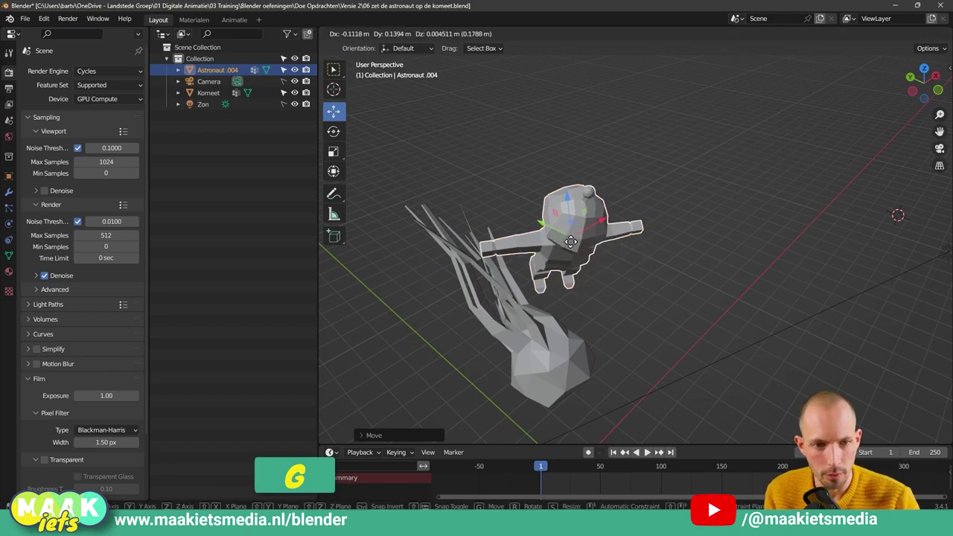
pyautogui.click(581, 244)
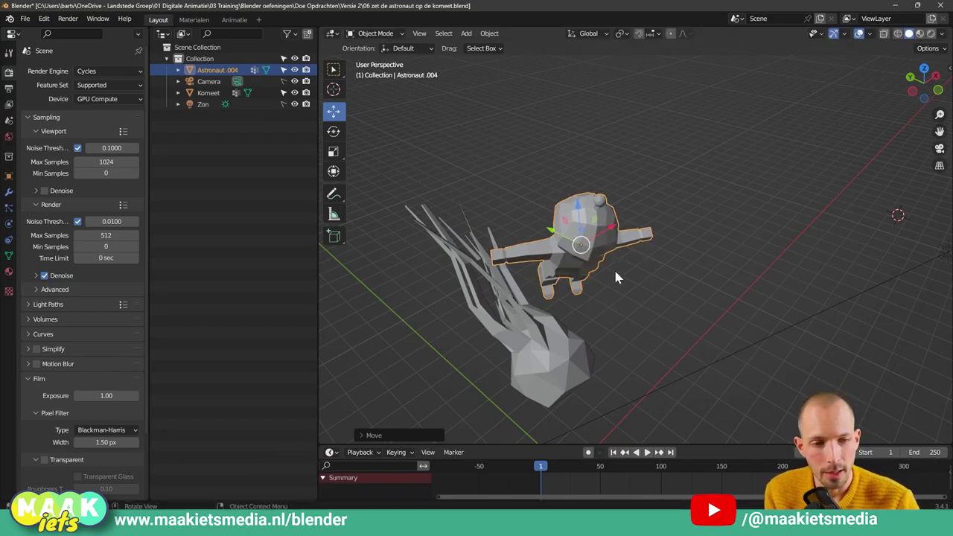
pyautogui.moveTo(615, 277); pyautogui.dragTo(611, 266, button='middle')
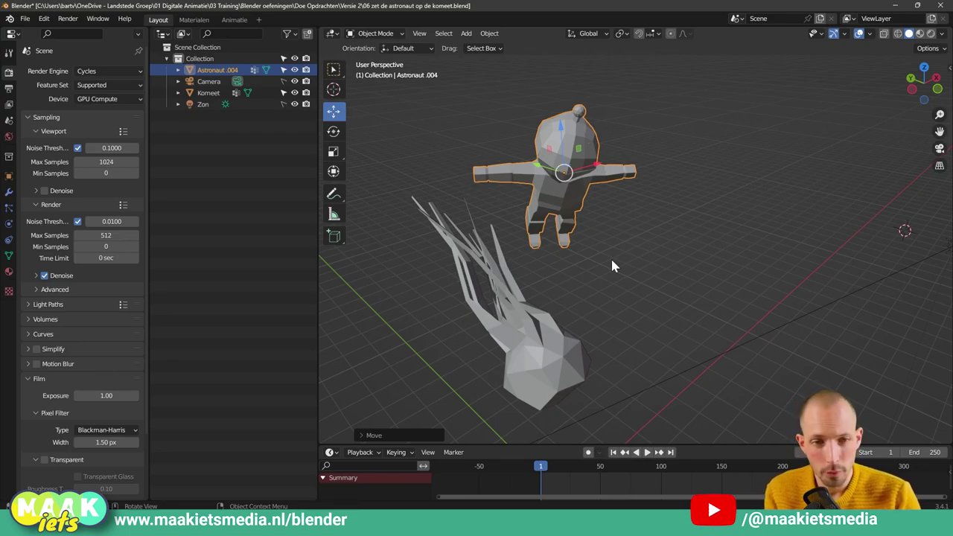
pyautogui.scroll(-2, 613, 249)
pyautogui.scroll(-2, 613, 249)
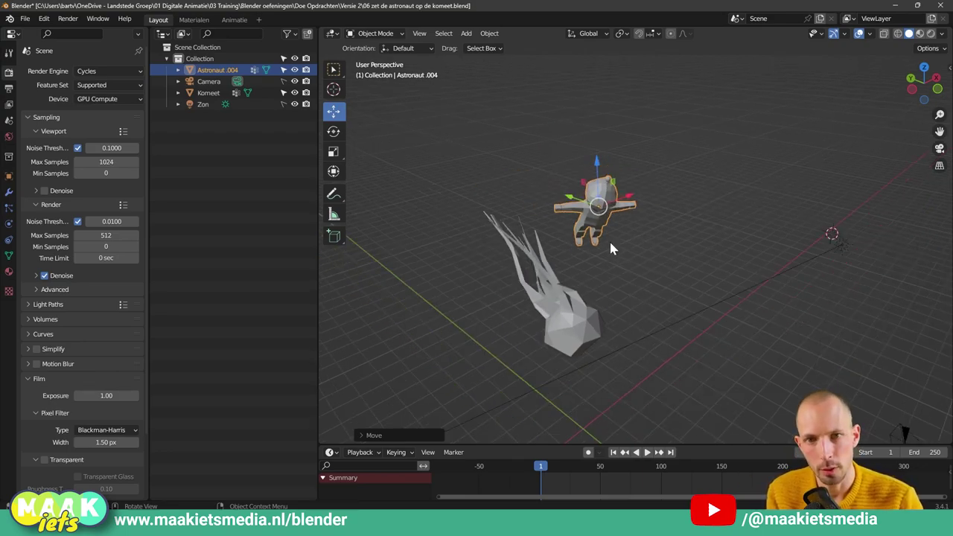
pyautogui.scroll(2, 609, 239)
# Step: Switch back to box selection and grab the astronaut up and to the right of the comet
pyautogui.moveTo(595, 228)
pyautogui.mouseDown(button='middle')
pyautogui.moveTo(628, 246)
pyautogui.moveTo(596, 233)
pyautogui.mouseUp(button='middle')
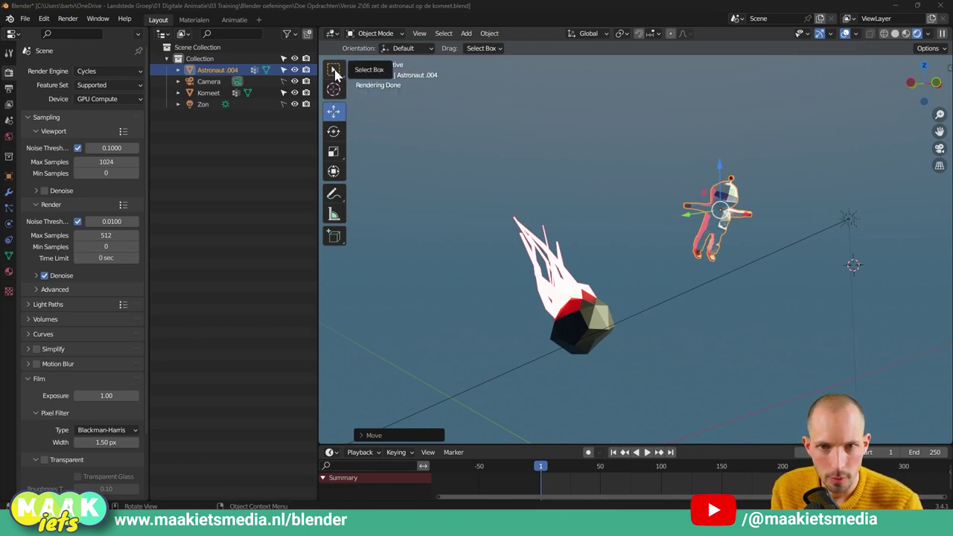
pyautogui.click(334, 69)
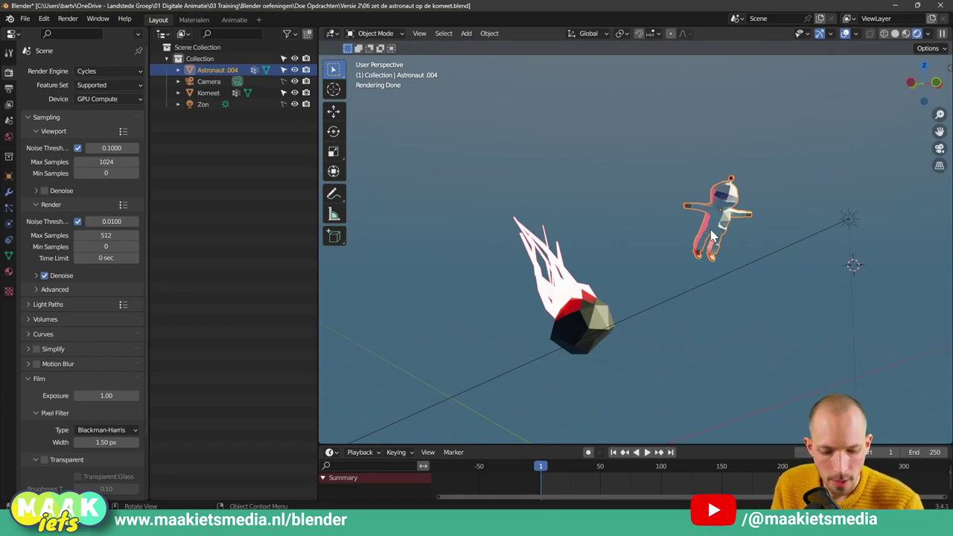
pyautogui.moveTo(638, 249)
pyautogui.mouseDown(button='middle')
pyautogui.moveTo(559, 267)
pyautogui.moveTo(679, 241)
pyautogui.mouseUp(button='middle')
pyautogui.press('g')
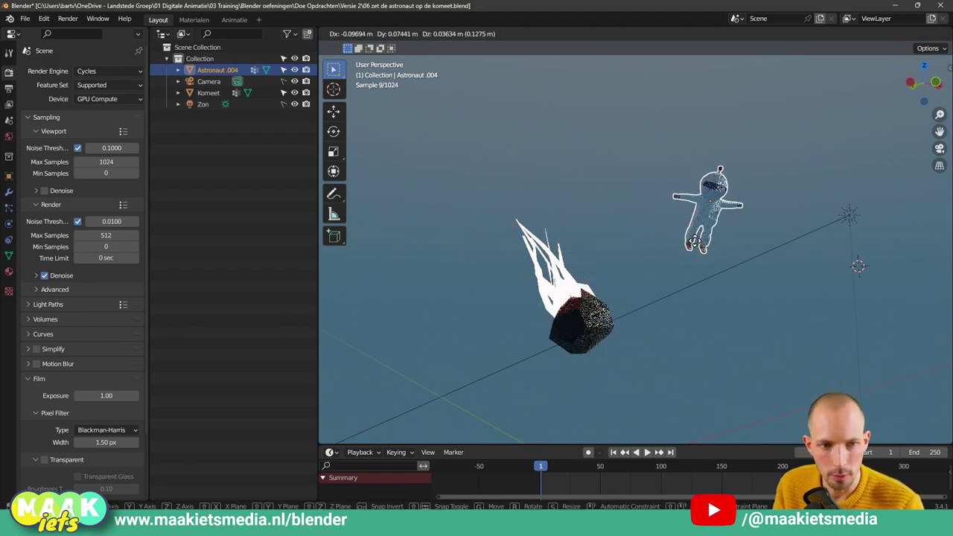
pyautogui.click(676, 287)
pyautogui.moveTo(676, 287); pyautogui.dragTo(663, 300, button='middle')
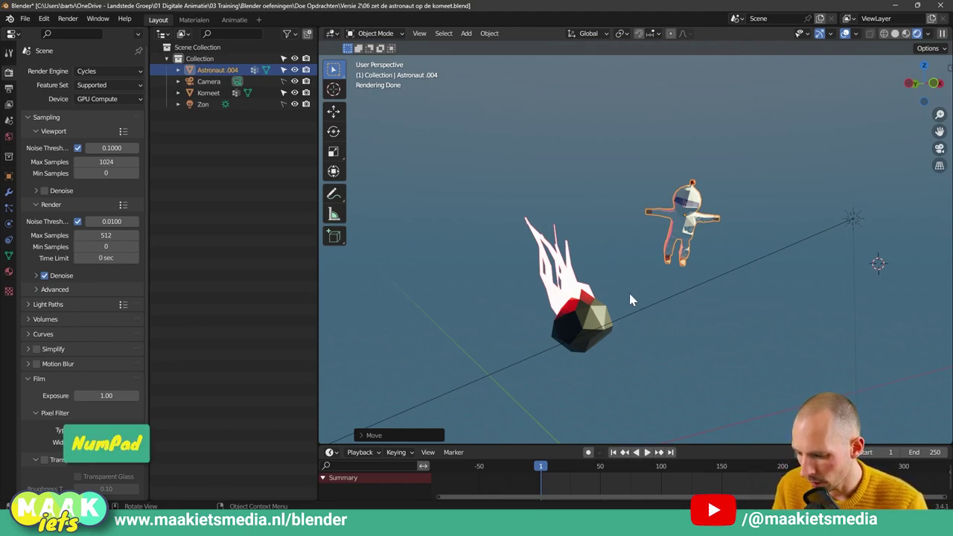
# Step: In orthographic top view, select the astronaut and move it directly over the comet
pyautogui.click(645, 291)
pyautogui.press('KP_7')
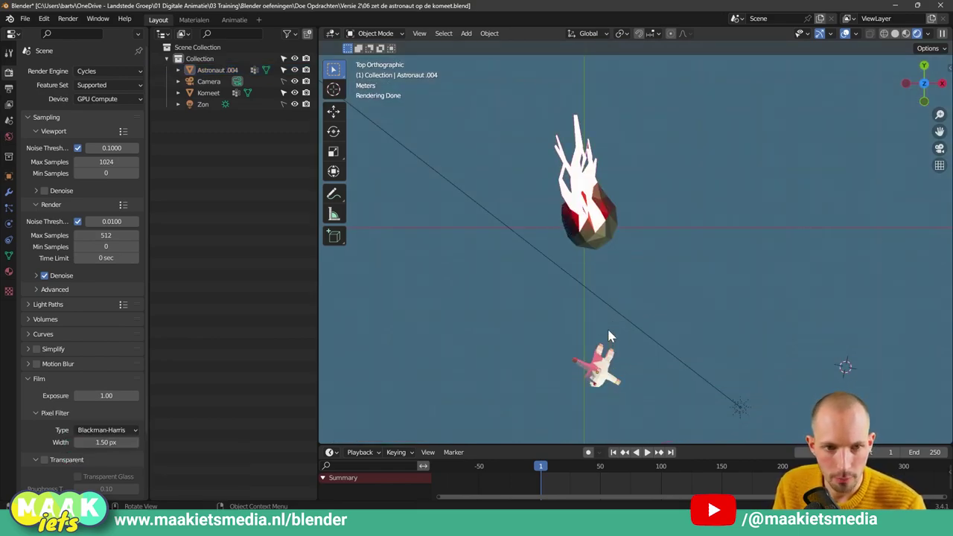
pyautogui.press('KP_5')
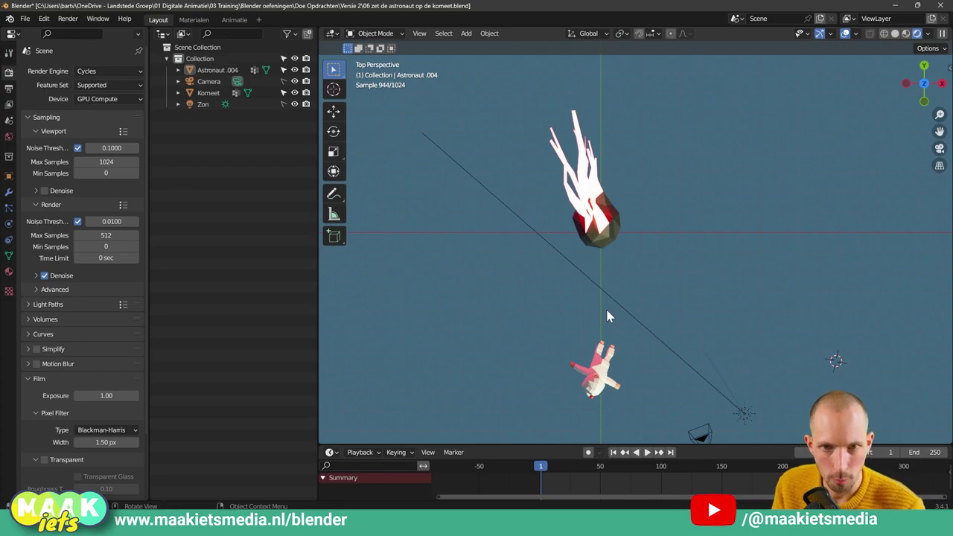
pyautogui.press('KP_5')
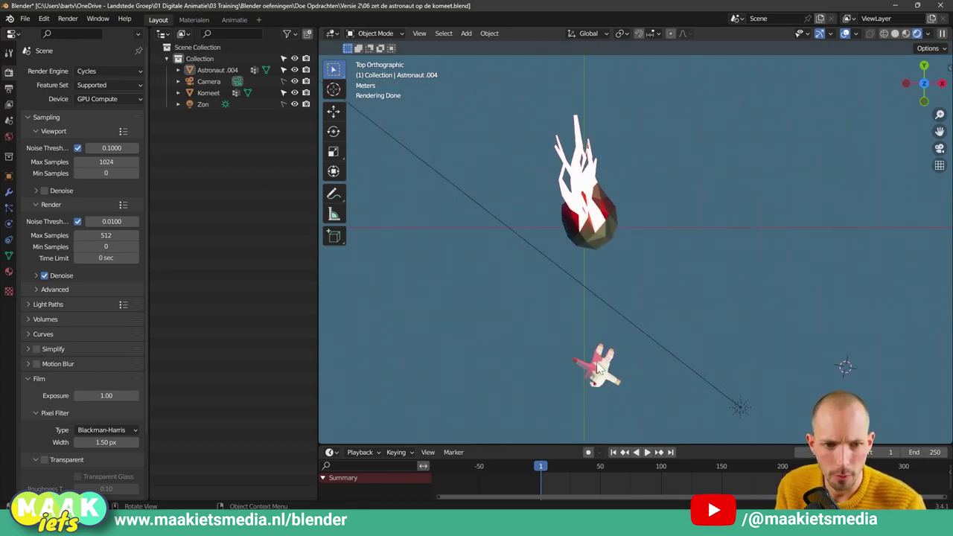
pyautogui.click(597, 366)
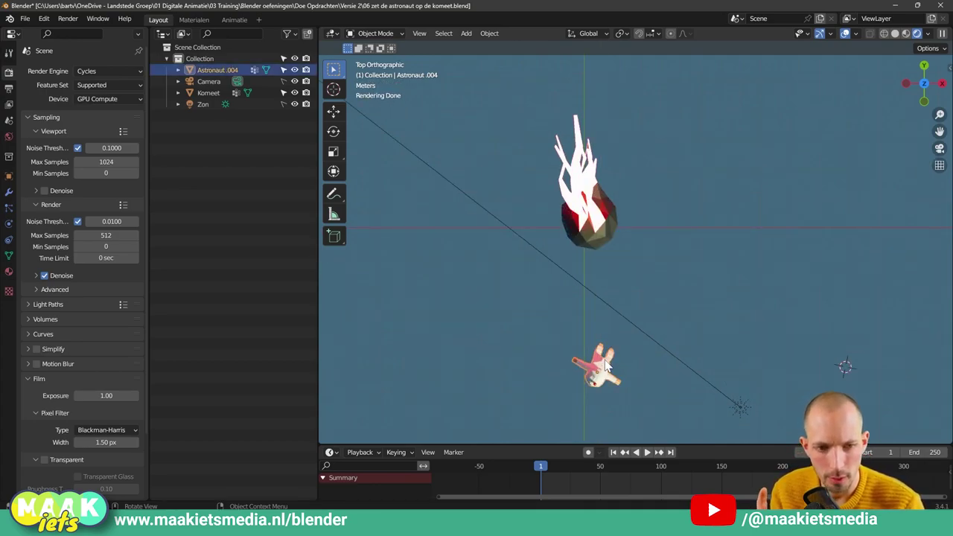
pyautogui.press('g')
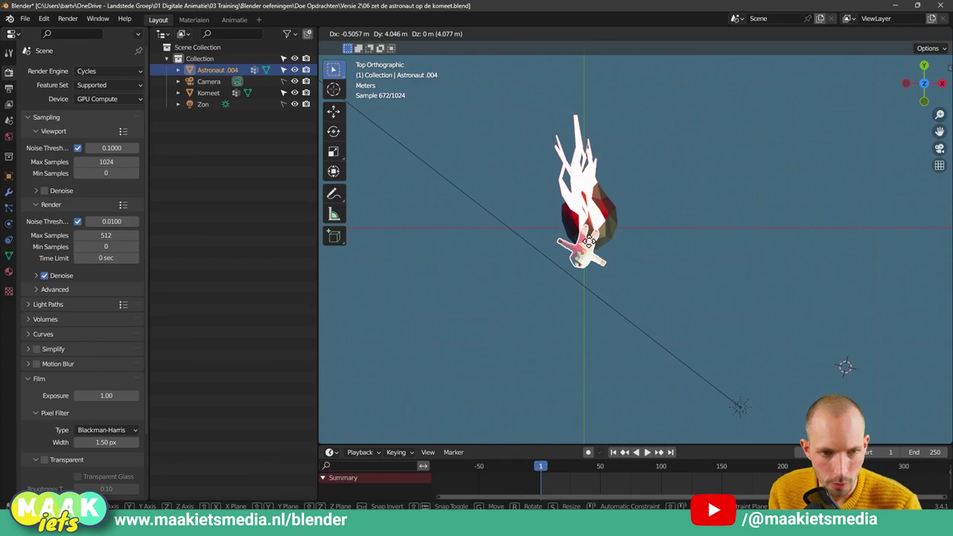
pyautogui.click(590, 248)
pyautogui.moveTo(608, 307)
pyautogui.mouseDown(button='middle')
pyautogui.moveTo(602, 368)
pyautogui.moveTo(630, 204)
pyautogui.moveTo(595, 364)
pyautogui.moveTo(617, 374)
pyautogui.moveTo(607, 229)
pyautogui.mouseUp(button='middle')
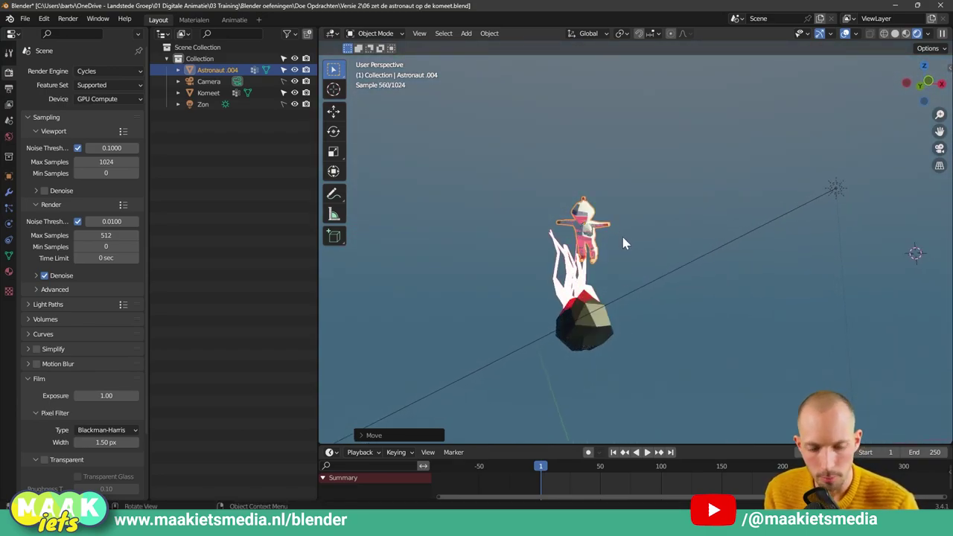
# Step: In front view, move the astronaut along Z, starting to lower it toward the comet
pyautogui.press('KP_1')
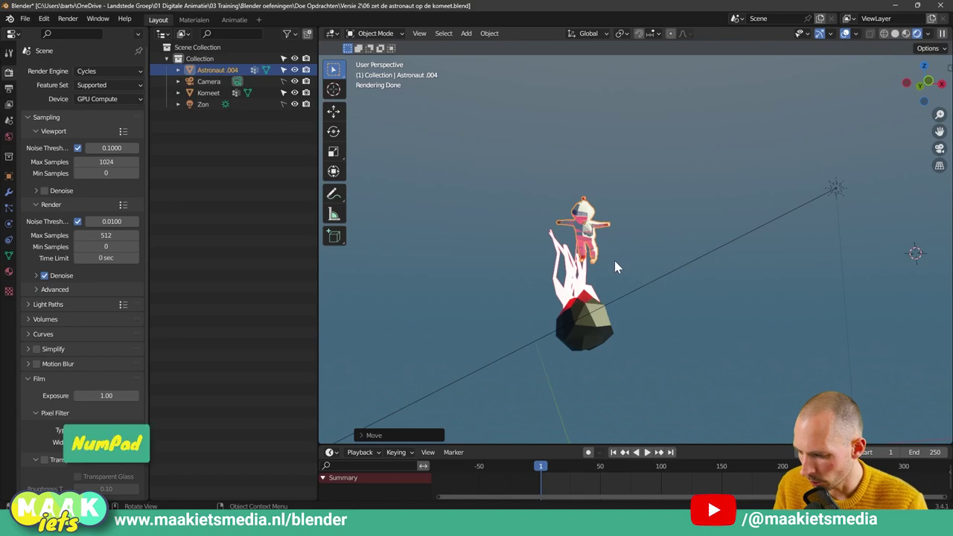
pyautogui.press('KP_1')
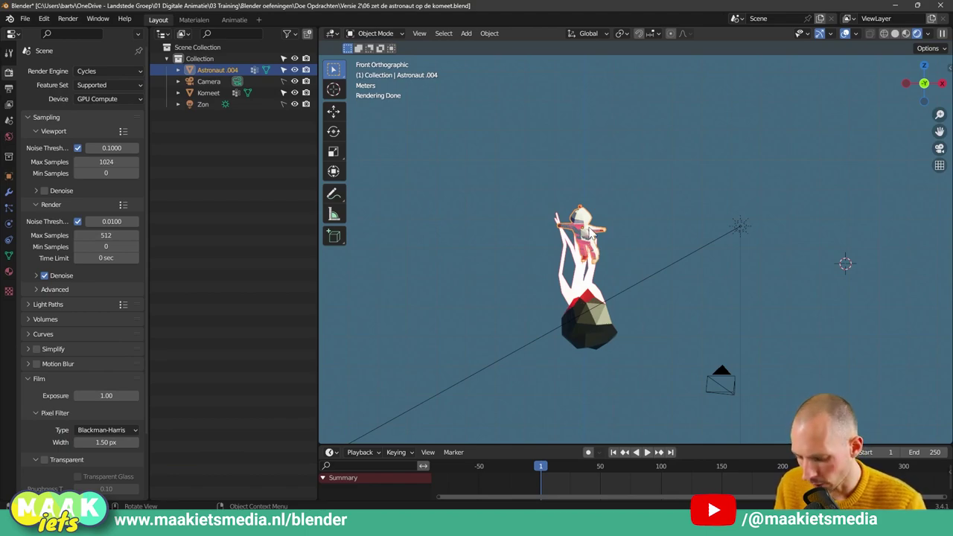
pyautogui.press('g')
pyautogui.press('z')
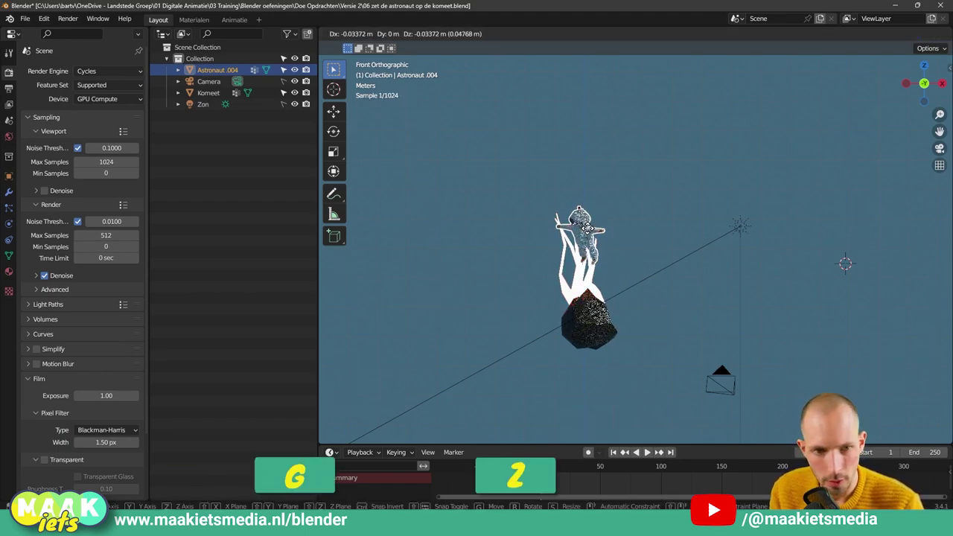
pyautogui.click(588, 234)
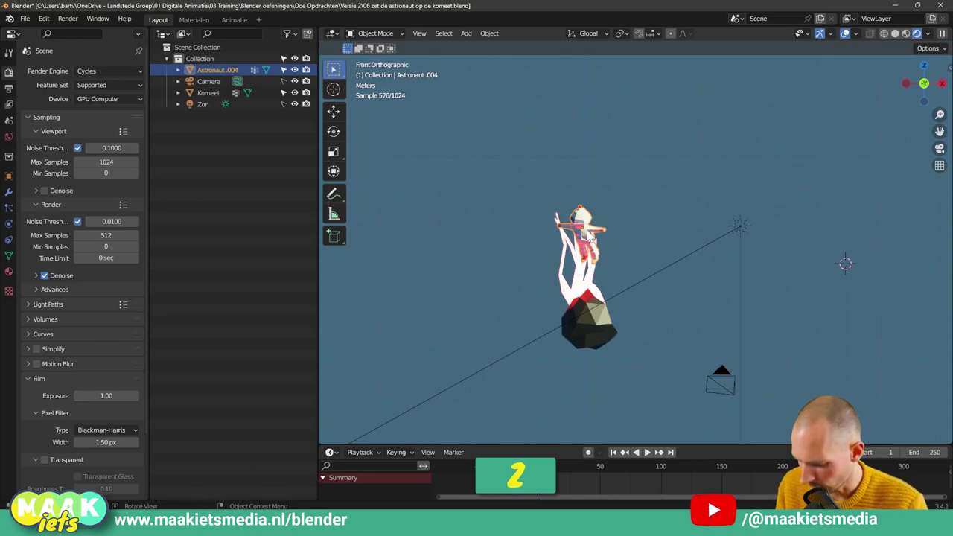
pyautogui.press('g')
pyautogui.press('z')
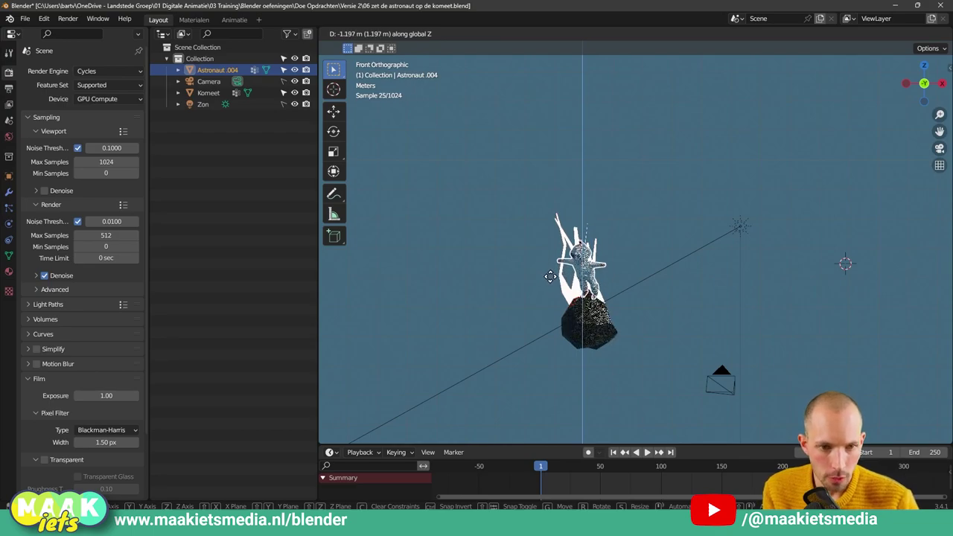
# Step: Drop the astronaut onto the comet and, in right side view, set its feet on the surface
pyautogui.click(550, 290)
pyautogui.scroll(1, 622, 314)
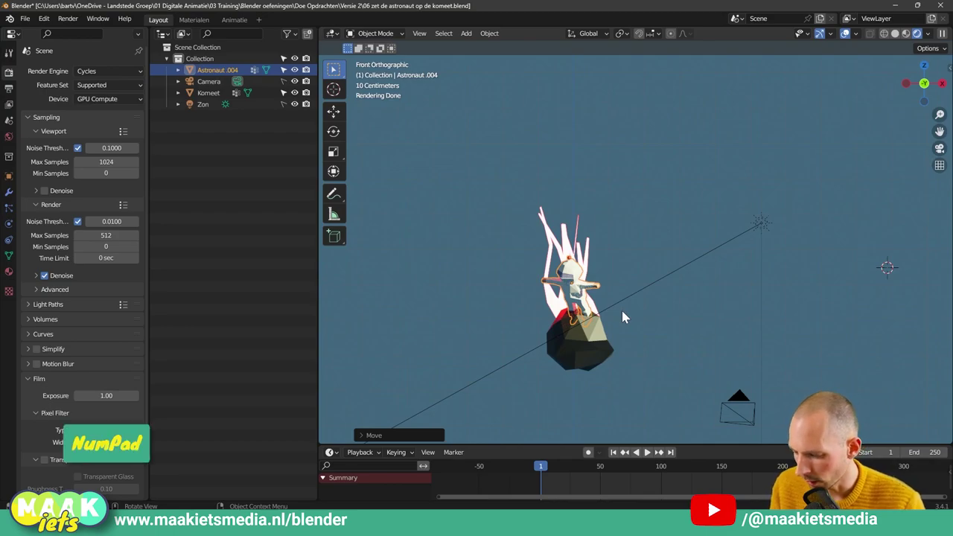
pyautogui.press('KP_3')
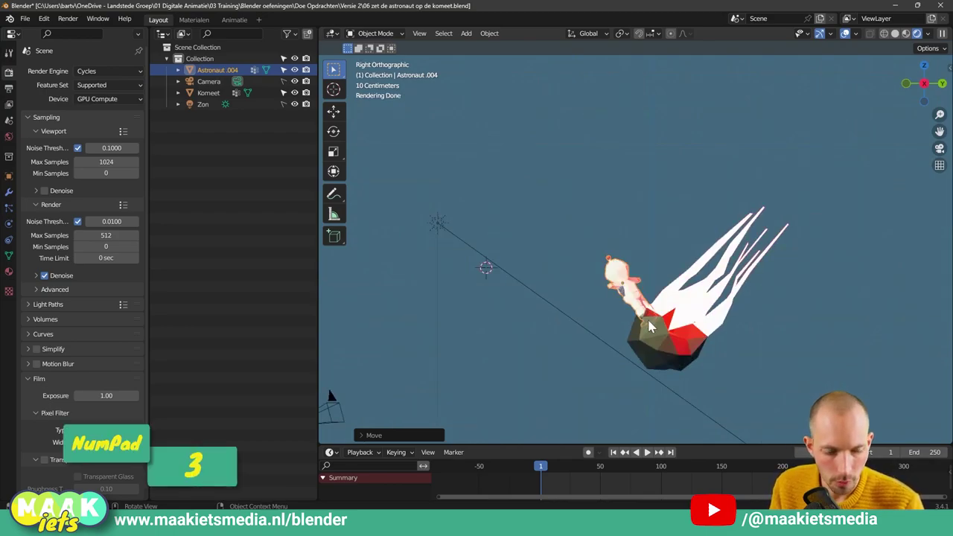
pyautogui.scroll(1, 622, 311)
pyautogui.scroll(1, 672, 285)
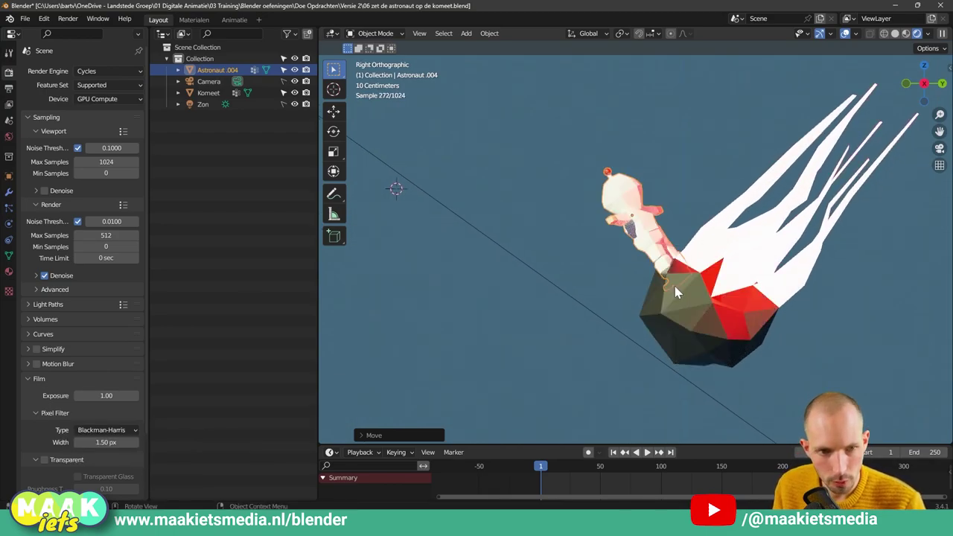
pyautogui.press('g')
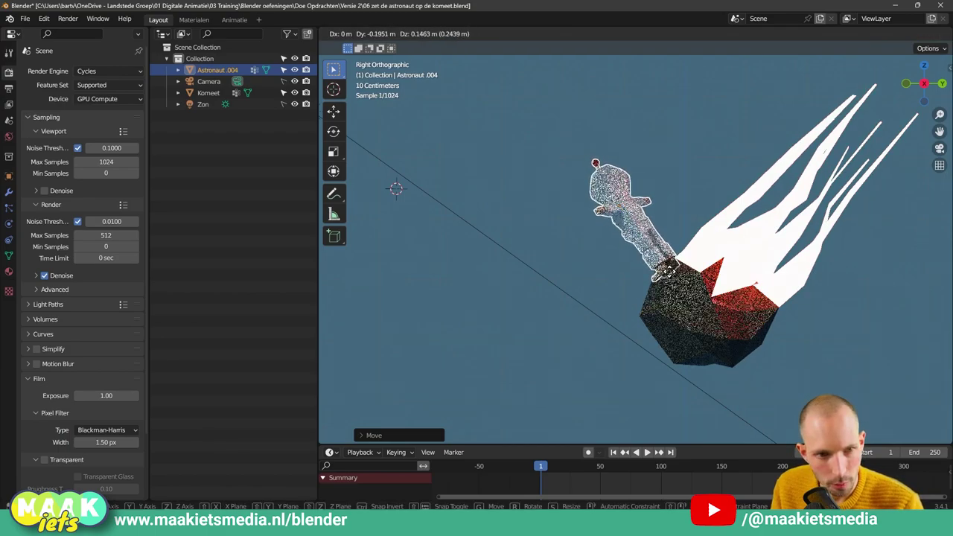
pyautogui.click(649, 294)
pyautogui.moveTo(649, 294)
pyautogui.mouseDown(button='middle')
pyautogui.moveTo(668, 276)
pyautogui.moveTo(649, 264)
pyautogui.moveTo(629, 272)
pyautogui.mouseUp(button='middle')
# Step: Check the astronaut's placement from top, front and side views, then orbit around it
pyautogui.press('KP_7')
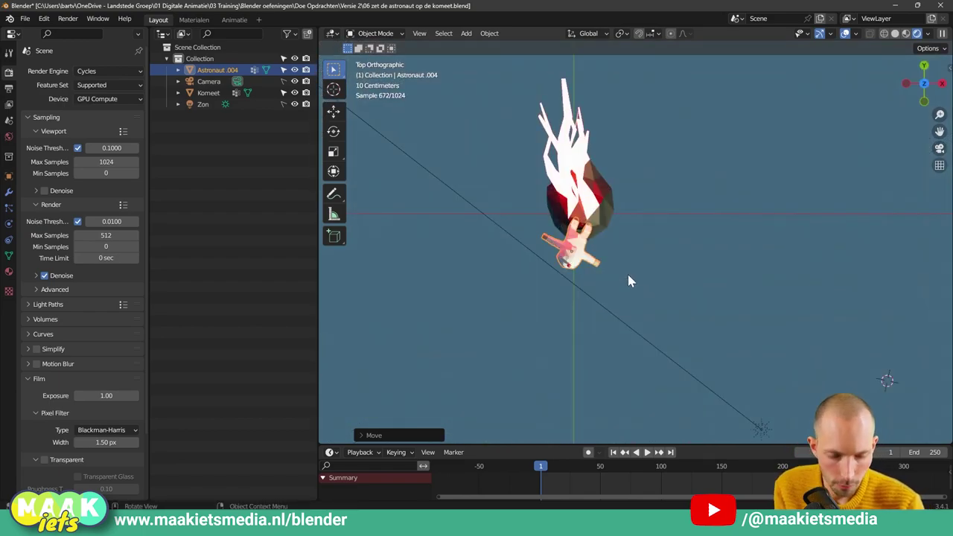
pyautogui.press('KP_1')
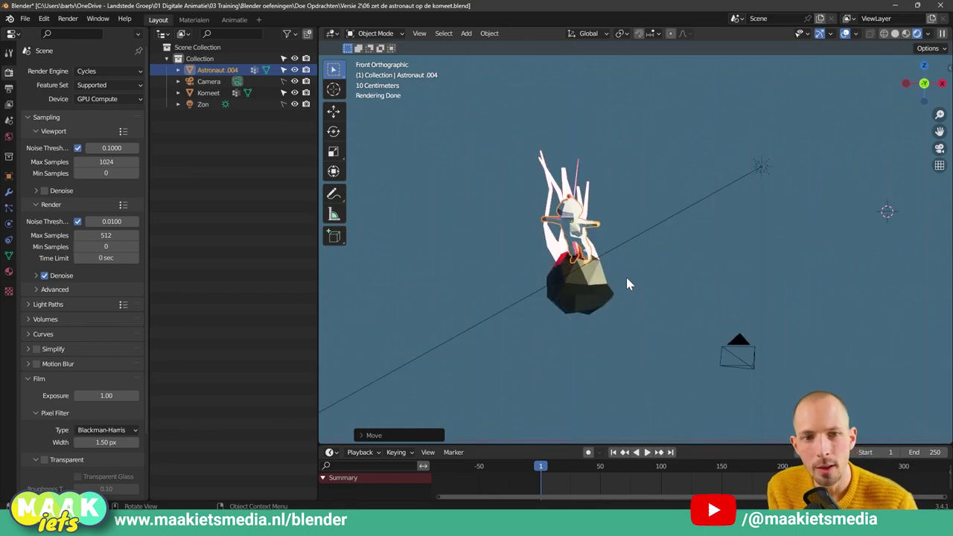
pyautogui.press('KP_3')
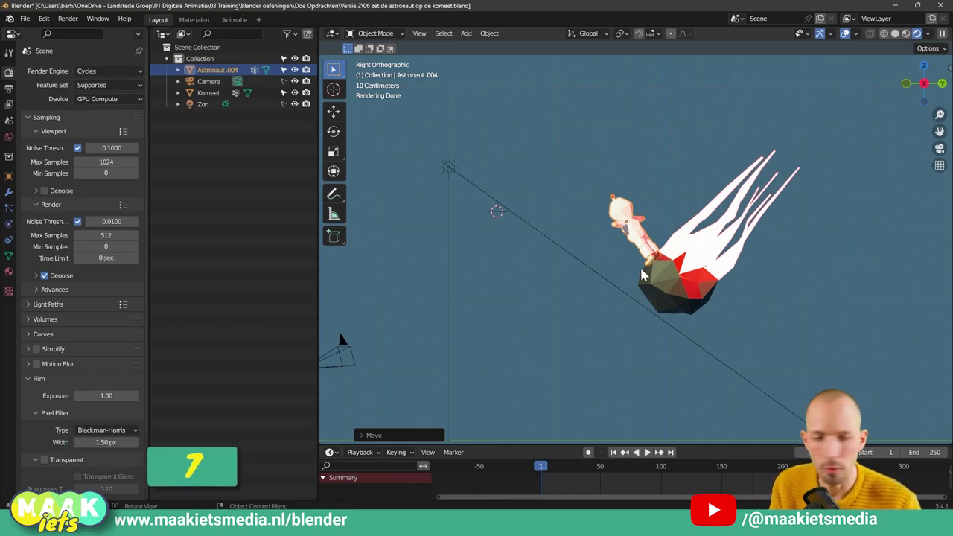
pyautogui.moveTo(627, 287)
pyautogui.mouseDown(button='middle')
pyautogui.moveTo(593, 280)
pyautogui.moveTo(668, 304)
pyautogui.moveTo(639, 293)
pyautogui.moveTo(691, 266)
pyautogui.moveTo(621, 276)
pyautogui.moveTo(723, 261)
pyautogui.moveTo(666, 257)
pyautogui.moveTo(655, 243)
pyautogui.moveTo(575, 274)
pyautogui.moveTo(547, 271)
pyautogui.moveTo(580, 293)
pyautogui.moveTo(655, 257)
pyautogui.moveTo(666, 234)
pyautogui.moveTo(596, 262)
pyautogui.mouseUp(button='middle')
pyautogui.scroll(3, 638, 293)
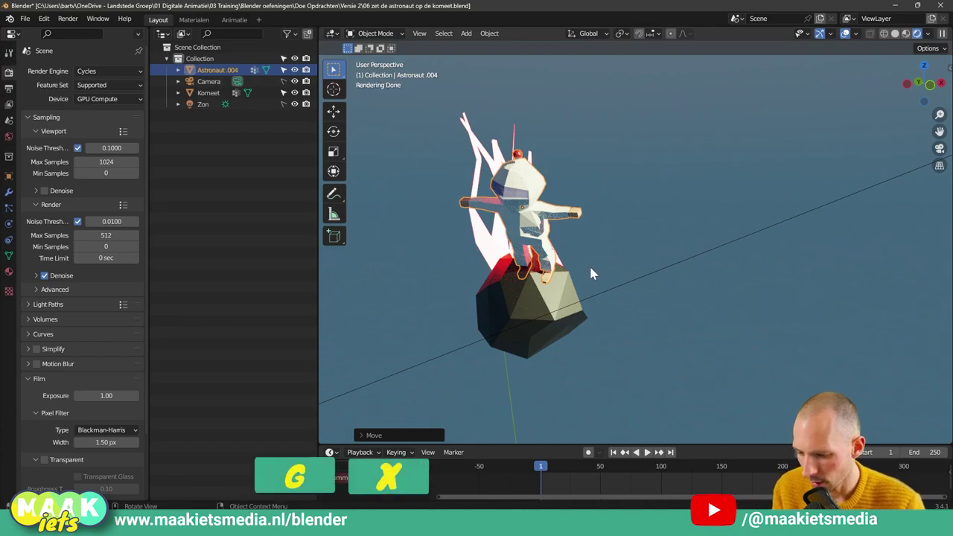
# Step: Enable the Move tool gizmo and rotate the astronaut to match the comet's tilt
pyautogui.click(341, 114)
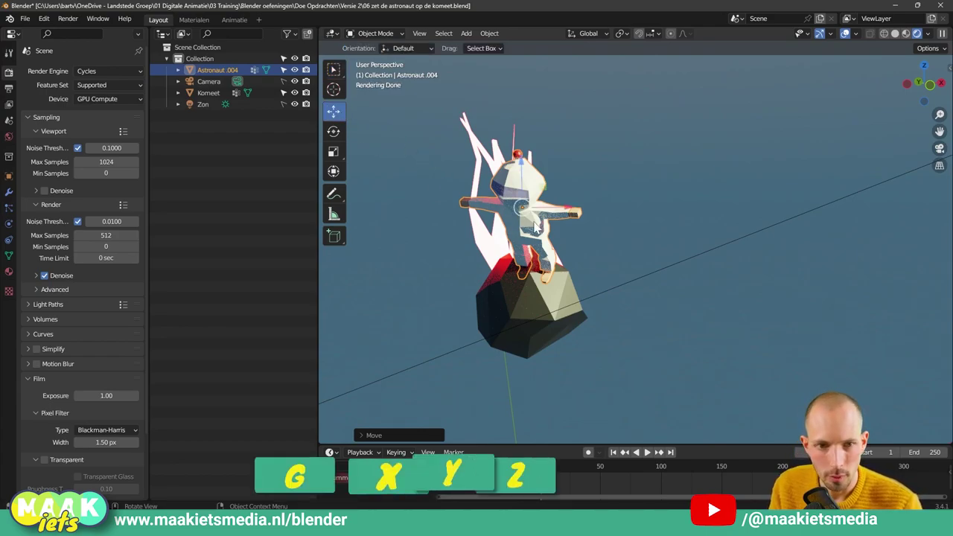
pyautogui.moveTo(534, 227)
pyautogui.mouseDown(button='middle')
pyautogui.moveTo(558, 237)
pyautogui.moveTo(562, 224)
pyautogui.mouseUp(button='middle')
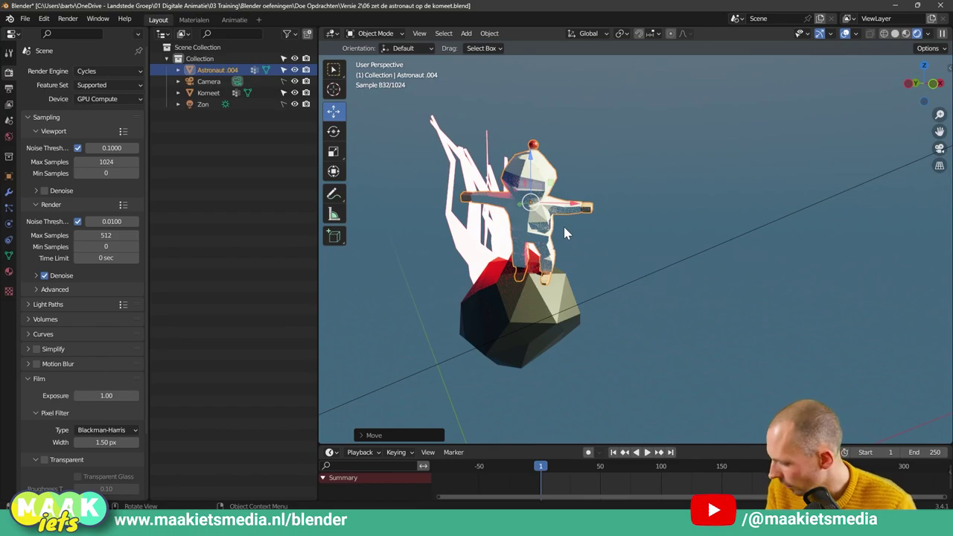
pyautogui.moveTo(612, 229); pyautogui.dragTo(550, 216, button='middle')
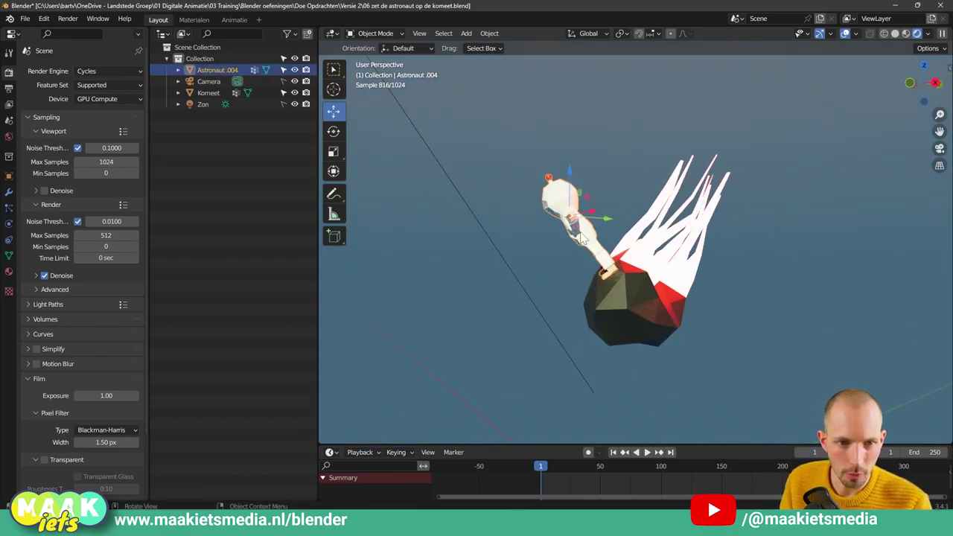
pyautogui.press('r')
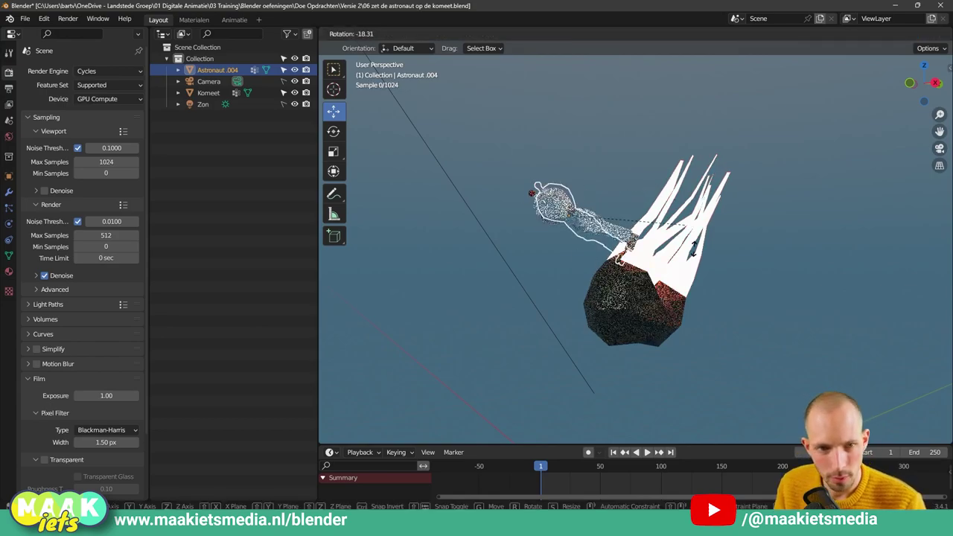
pyautogui.click(697, 269)
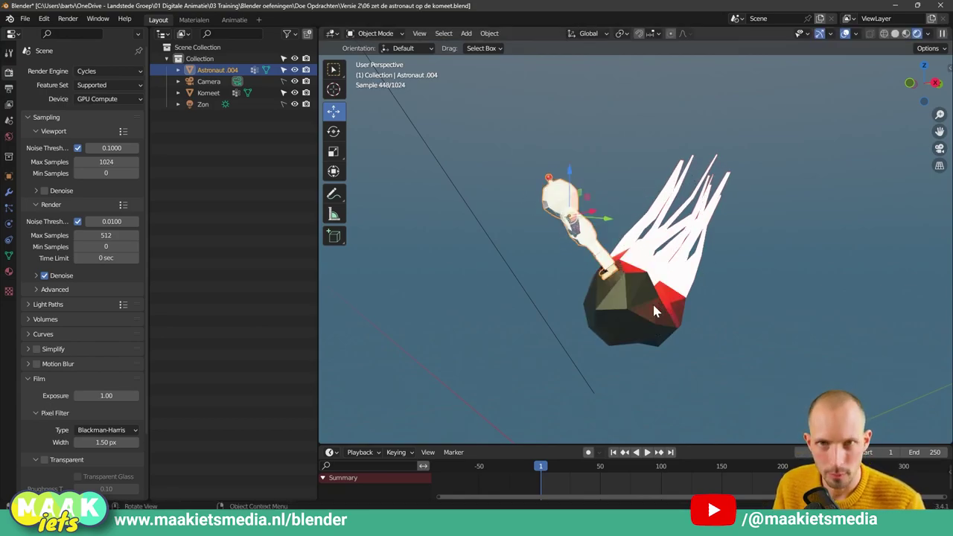